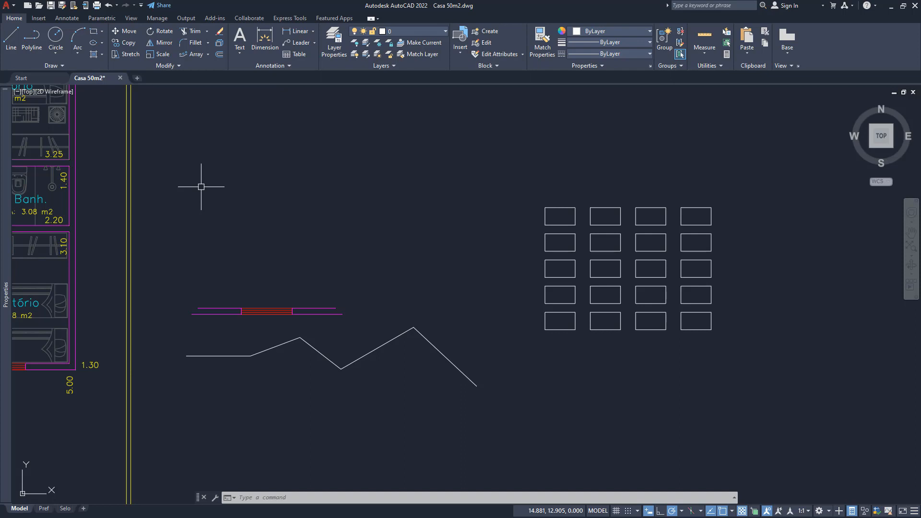
click(179, 66)
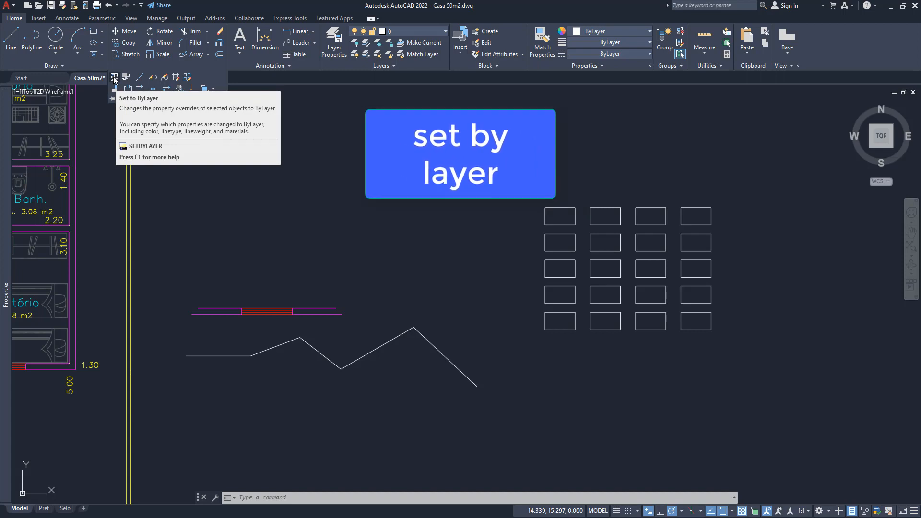
click(115, 78)
click(307, 236)
click(295, 262)
middle_drag(294, 264, 402, 247)
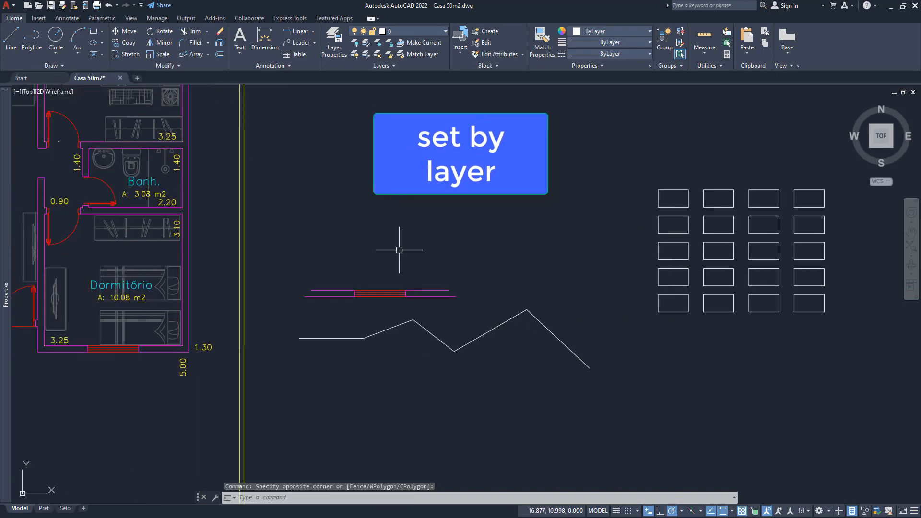
- Check the color, layer and linetype properties of the upper wall line to the right of the detached window
click(425, 291)
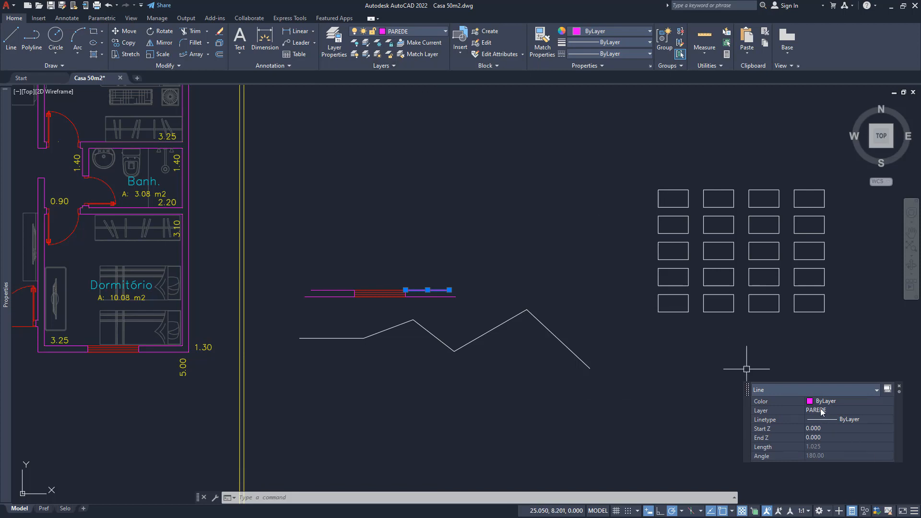
middle_drag(364, 253, 358, 255)
key(Escape)
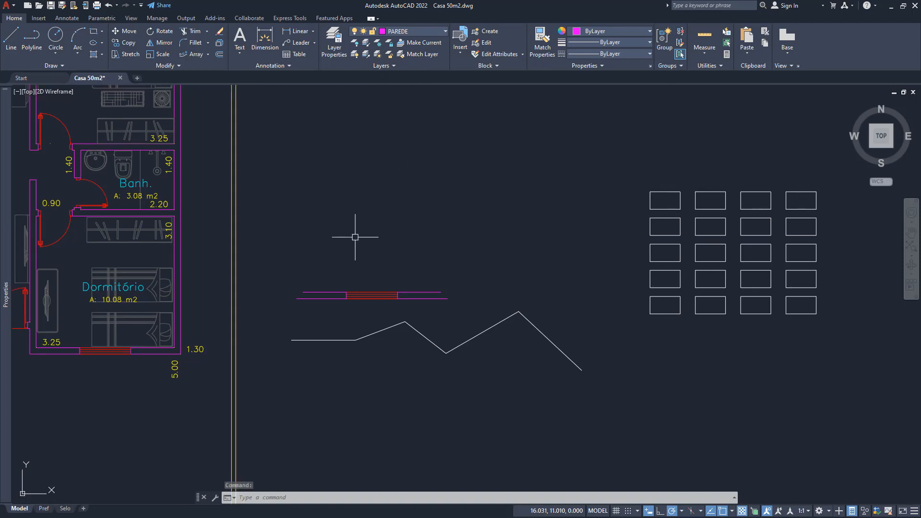
key(Escape)
key(Escape)
- Change the color of the upper wall line to the right of the detached window to Yellow
click(416, 294)
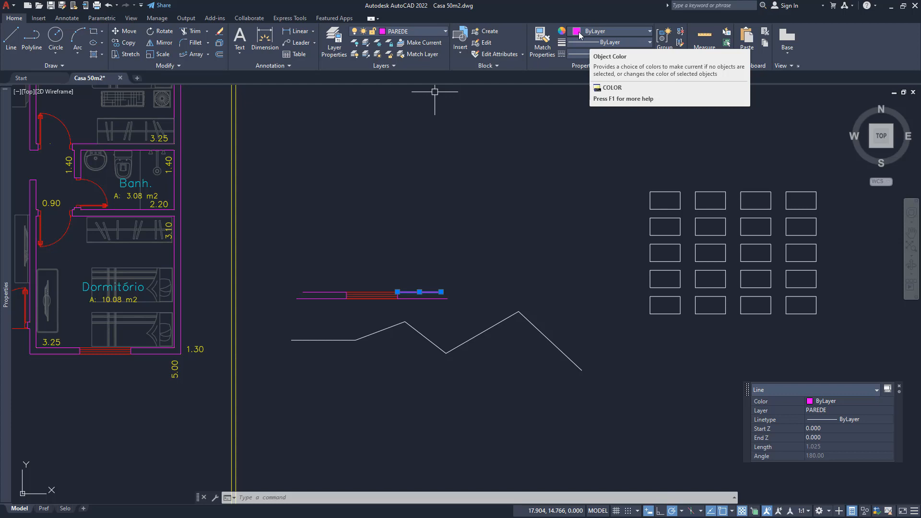
click(593, 33)
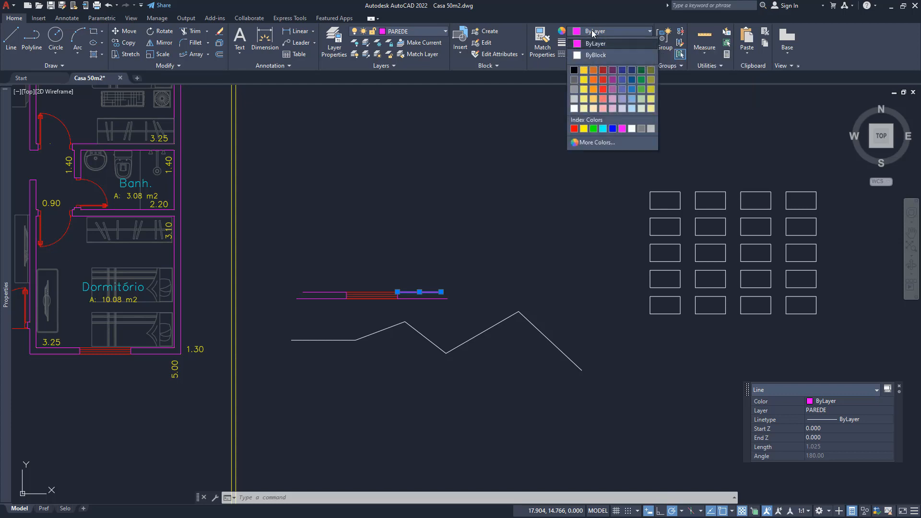
click(583, 130)
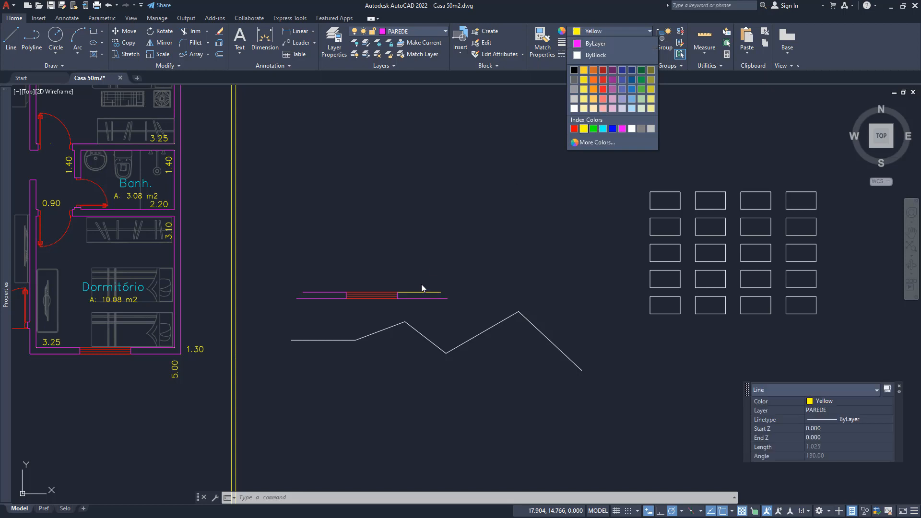
key(Escape)
key(Escape)
- Set the linetype of the two wall lines to the left of the detached window to DOT2
click(602, 54)
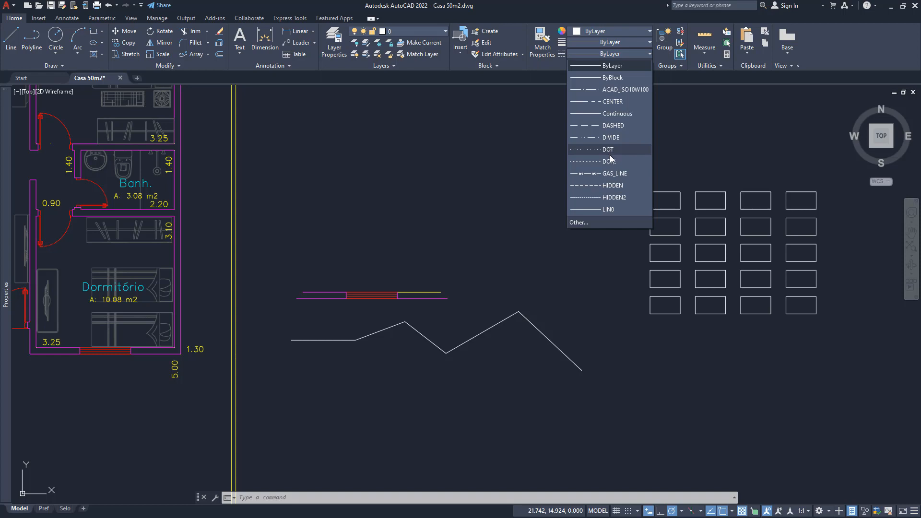
click(384, 252)
click(335, 269)
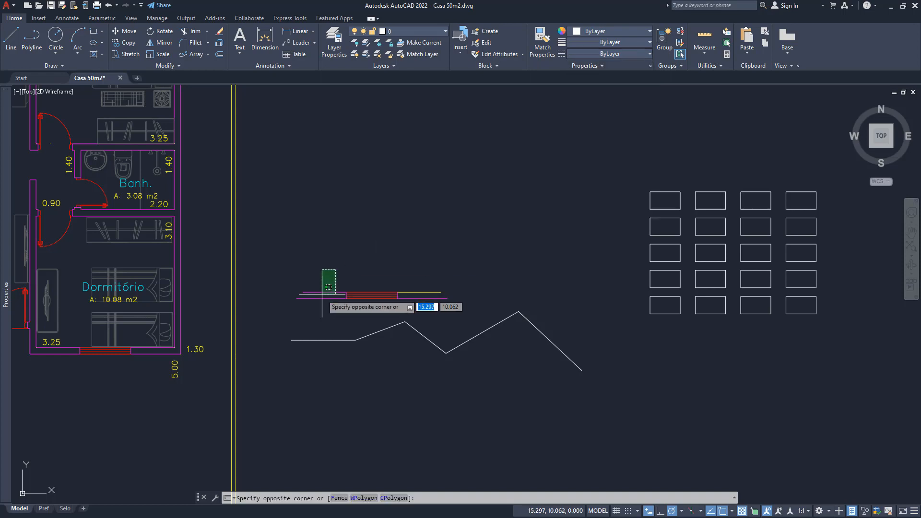
click(317, 310)
click(609, 53)
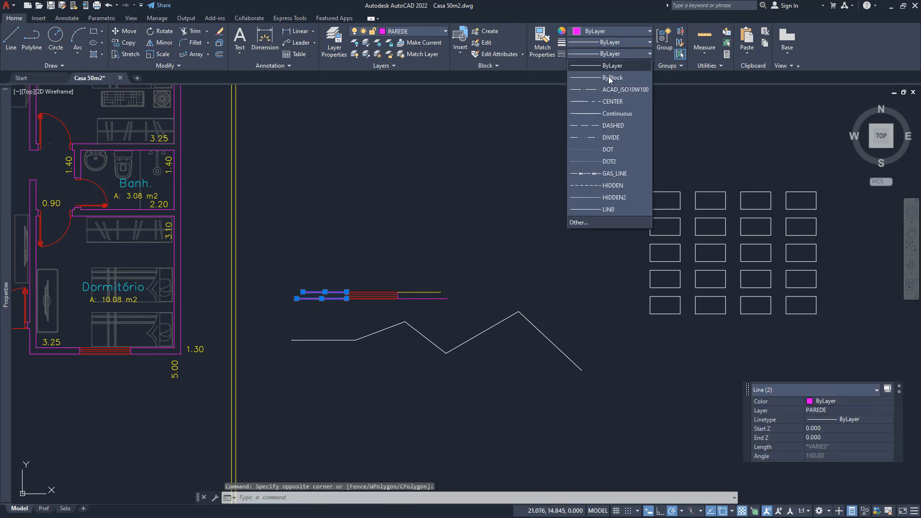
click(612, 163)
click(376, 290)
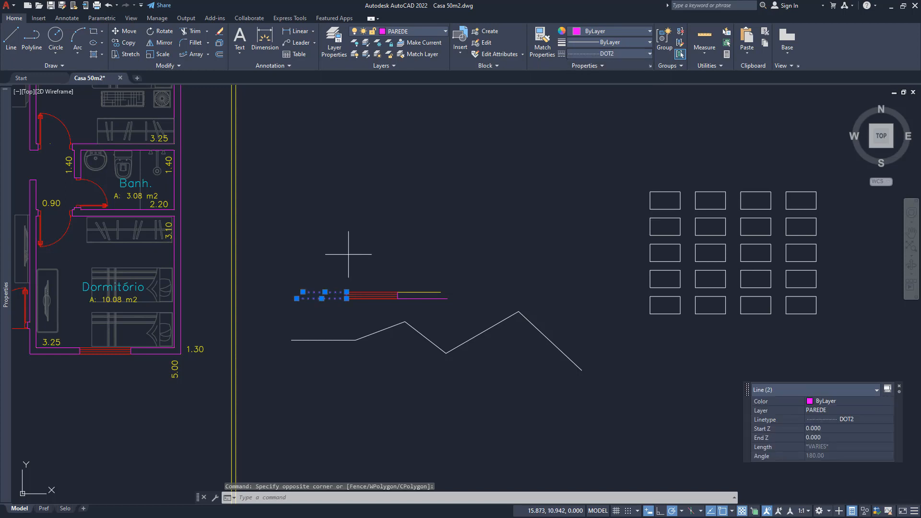
key(Escape)
key(Escape)
key(Escape)
- Set the transparency of the window multiline between the wall lines to 50 and toggle the transparency display
scroll(326, 308, up, 4)
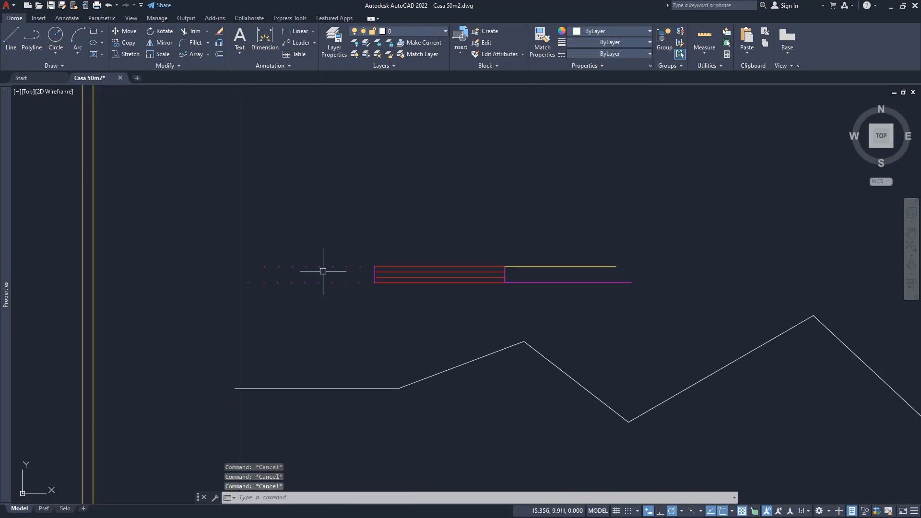
click(452, 277)
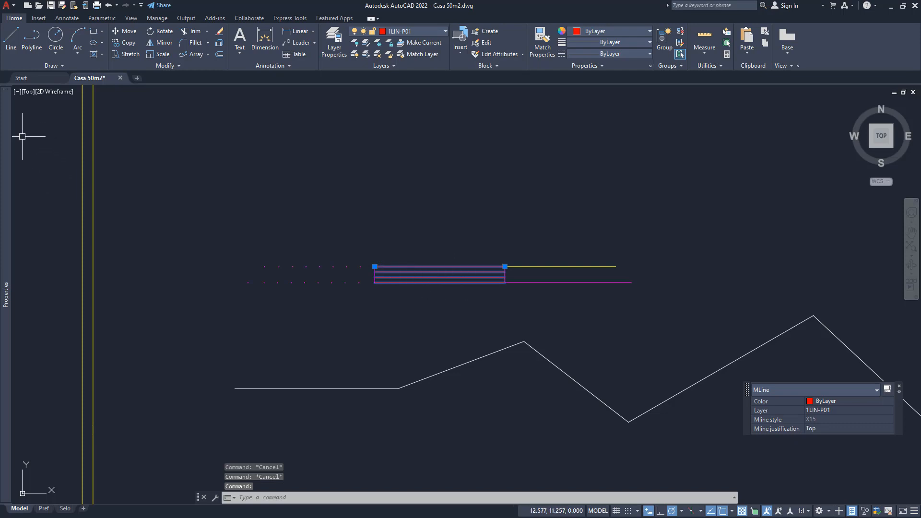
mouse_move(7, 131)
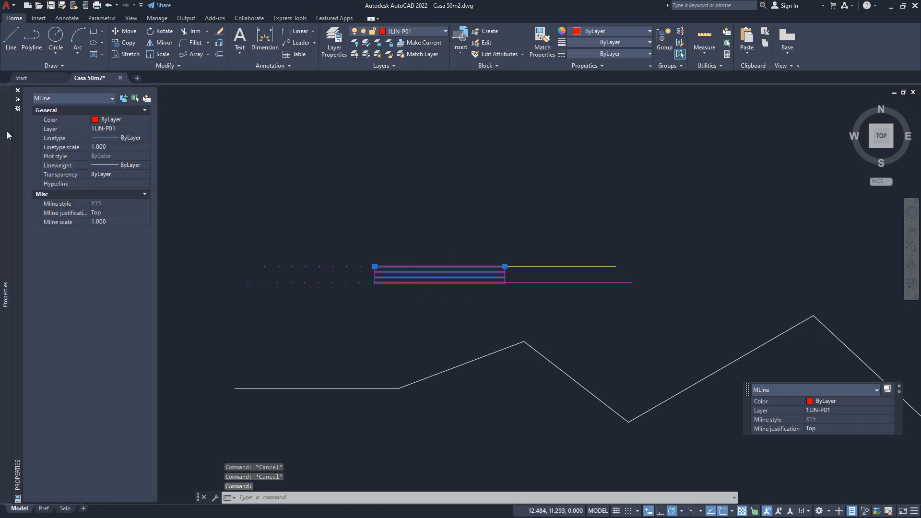
click(116, 174)
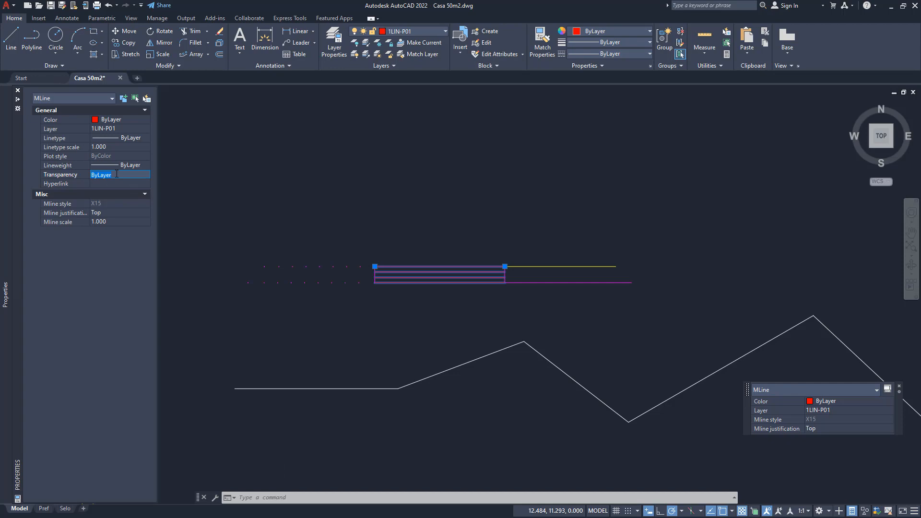
text(50)
key(Return)
key(Escape)
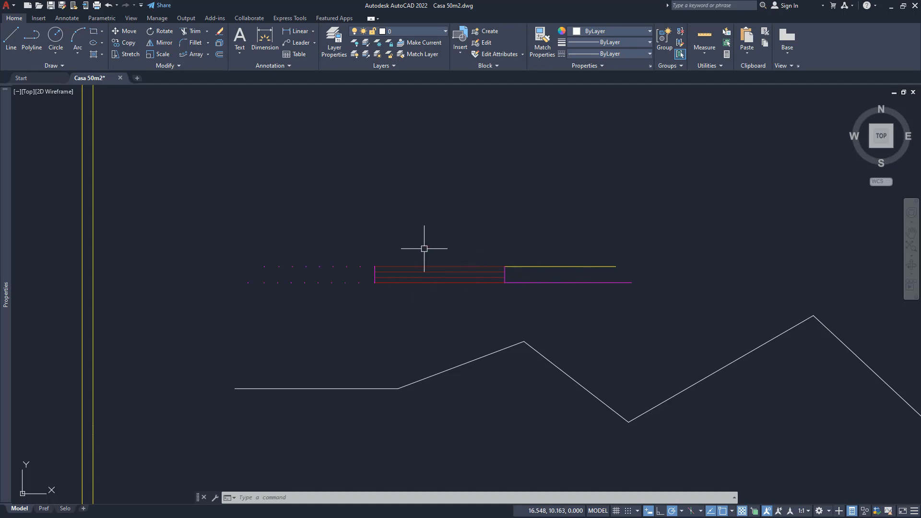
click(742, 511)
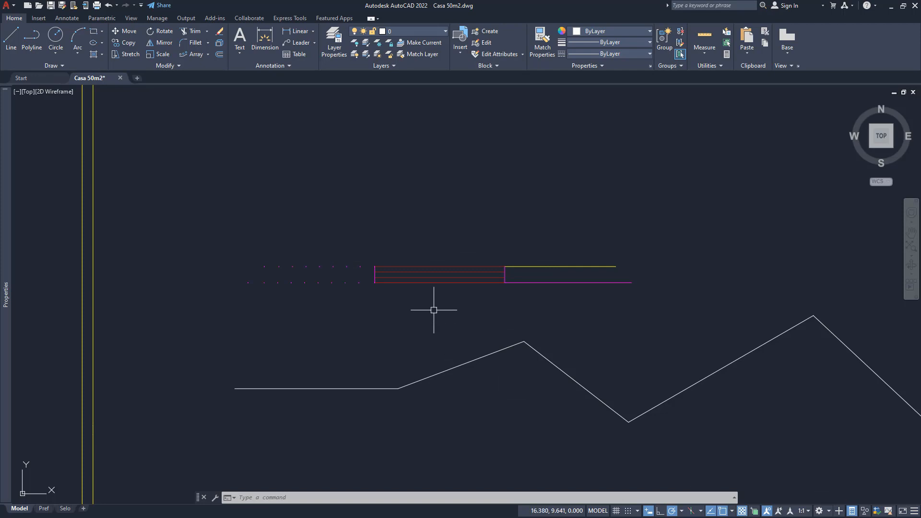
- Increase the transparency of the window multiline beyond 50
click(418, 278)
mouse_move(2, 159)
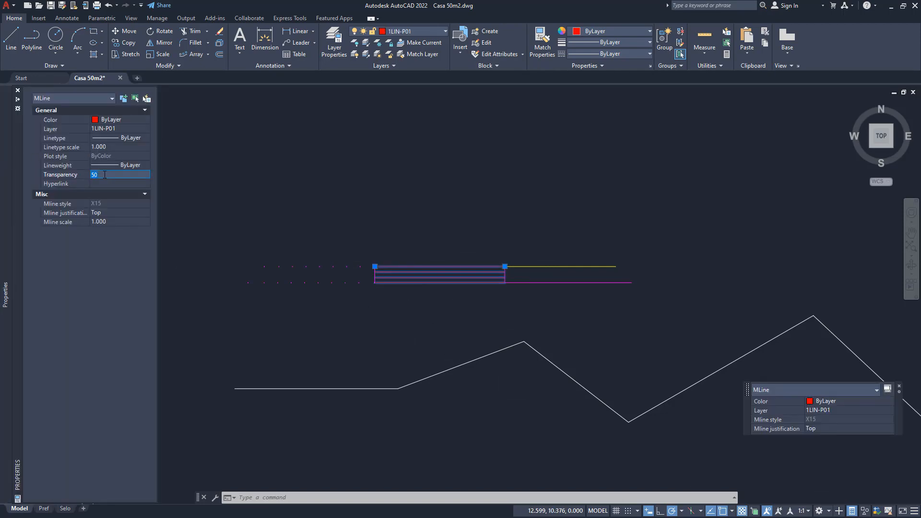
key(Return)
key(Escape)
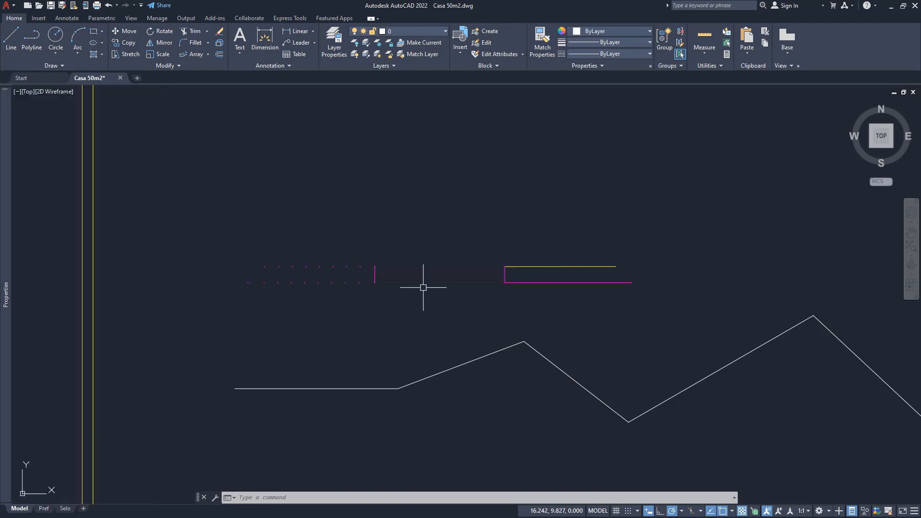
click(448, 276)
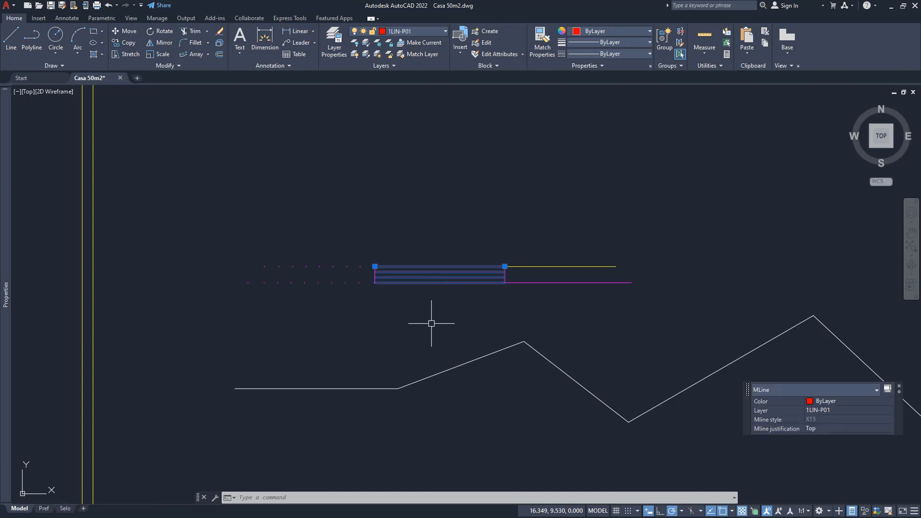
key(Escape)
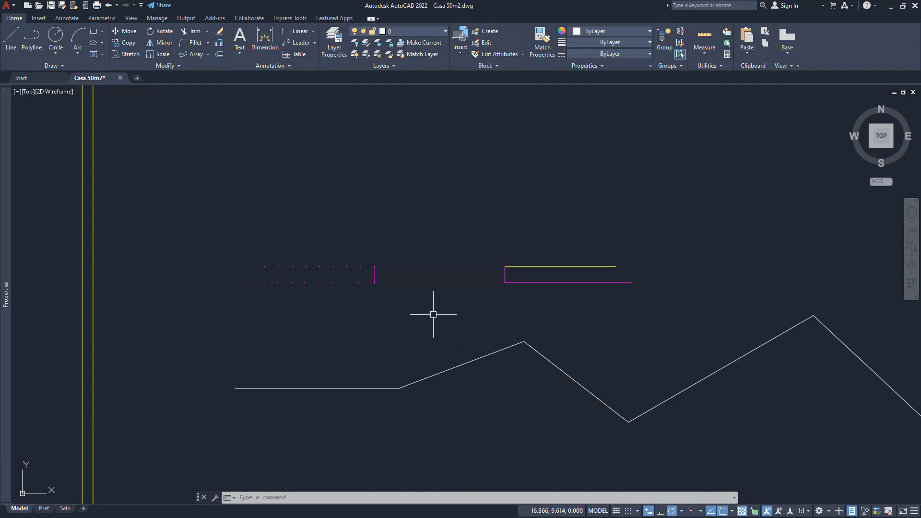
- Set all properties of the detached wall lines and window to ByLayer, changing ByBlock to ByLayer and including blocks
middle_drag(378, 305, 407, 307)
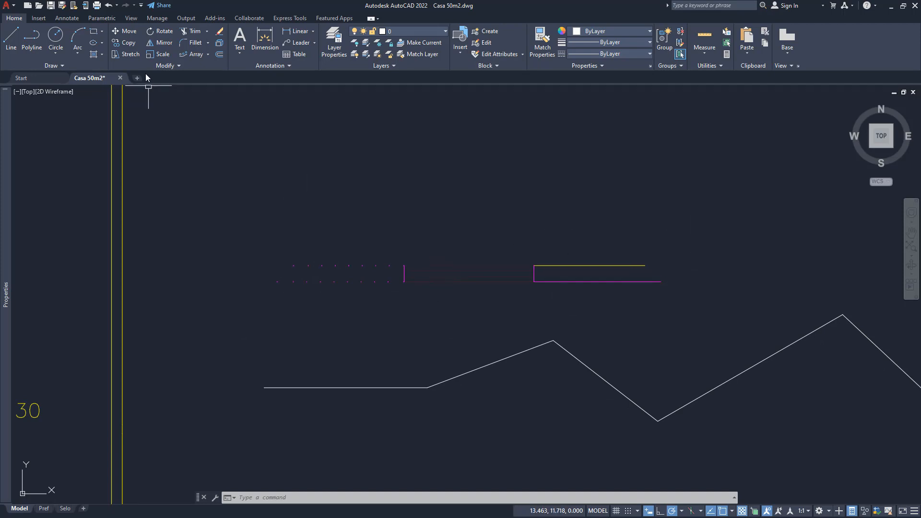
click(163, 67)
click(561, 304)
click(328, 227)
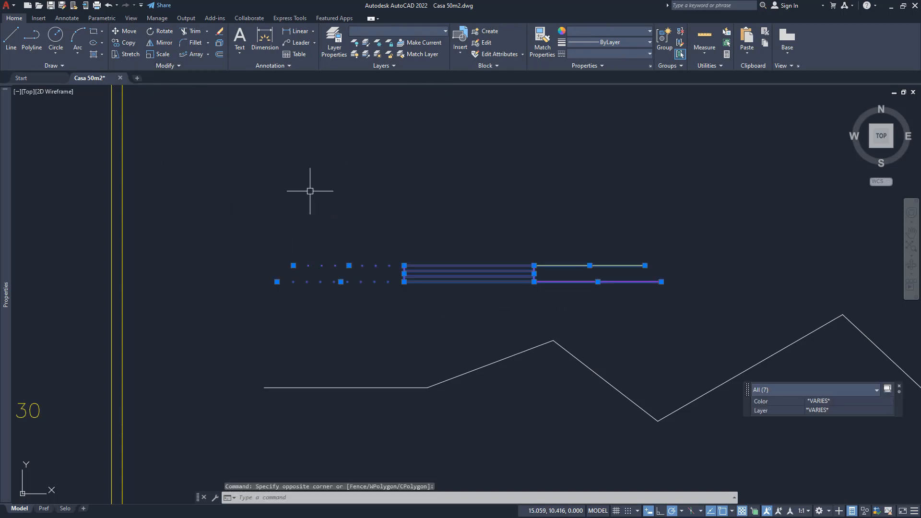
click(166, 66)
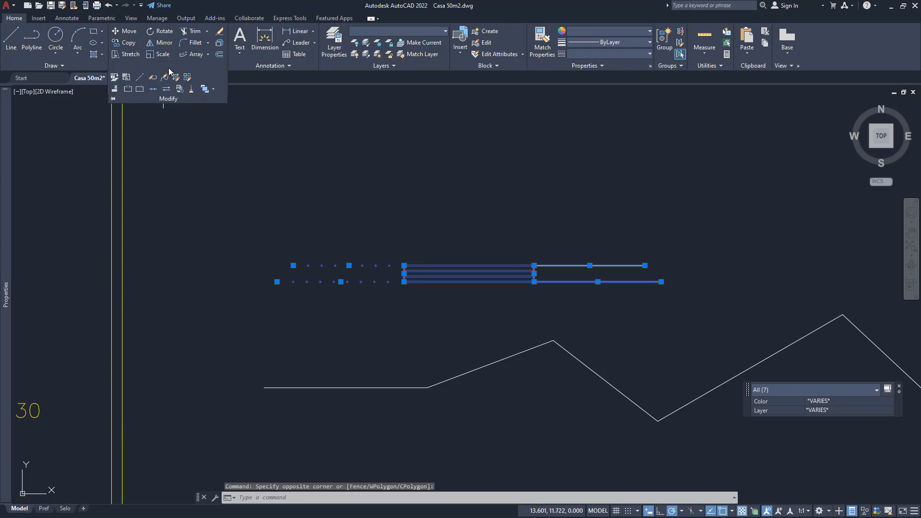
click(115, 78)
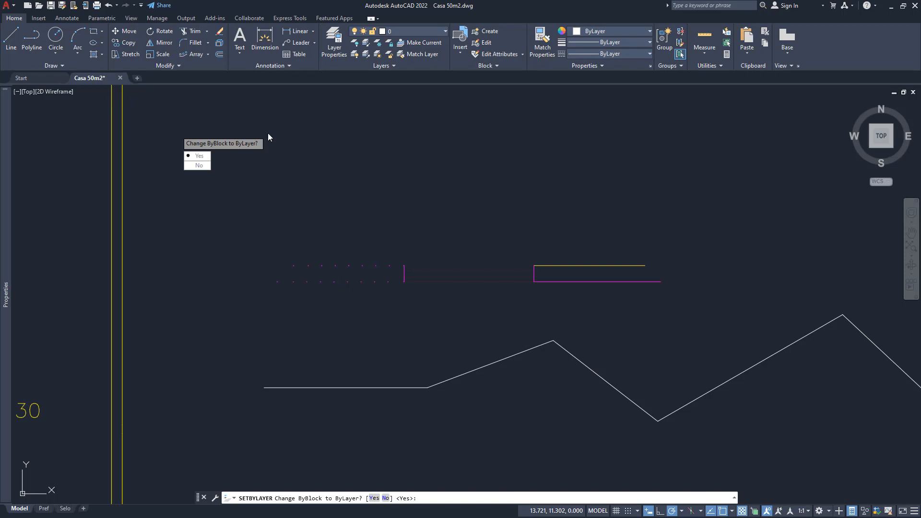
click(204, 156)
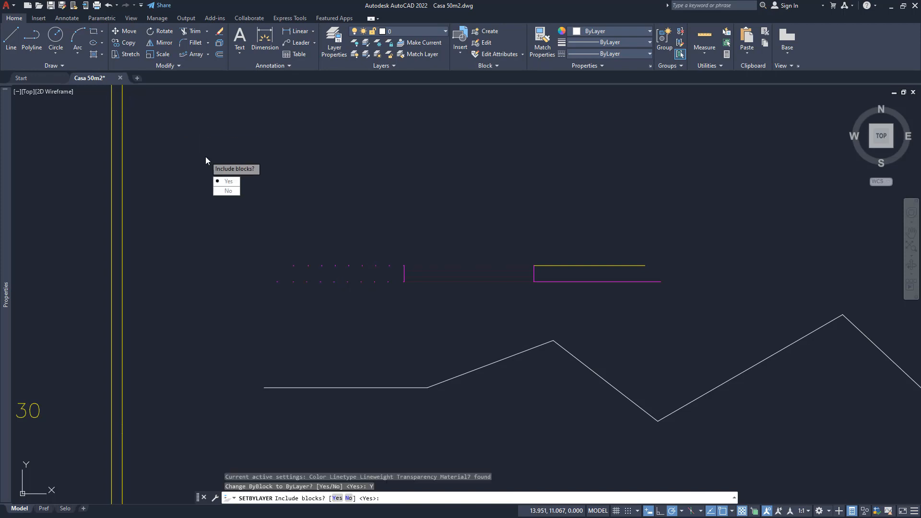
click(229, 181)
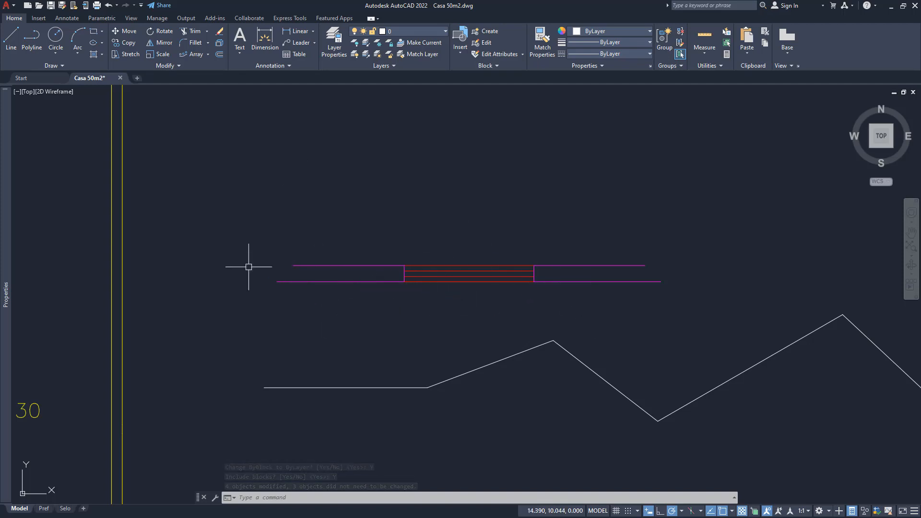
click(169, 65)
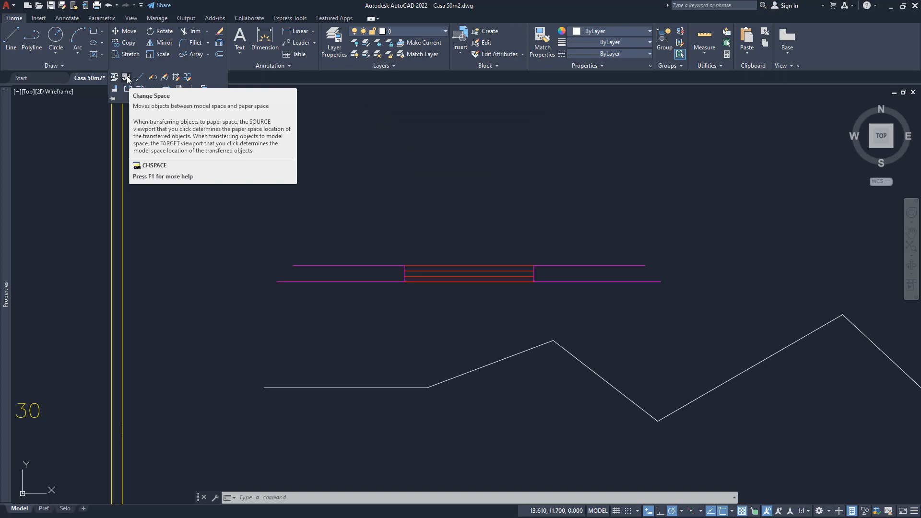
click(232, 353)
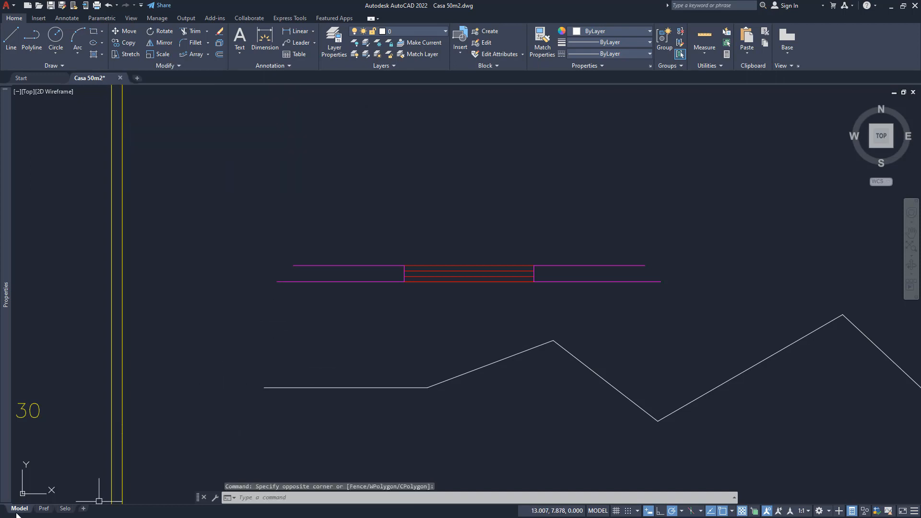
scroll(355, 320, down, 6)
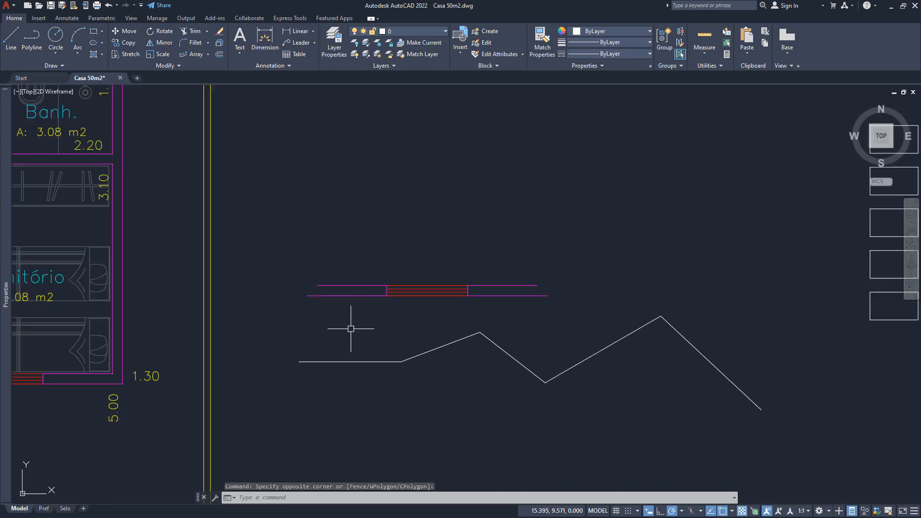
scroll(291, 304, down, 2)
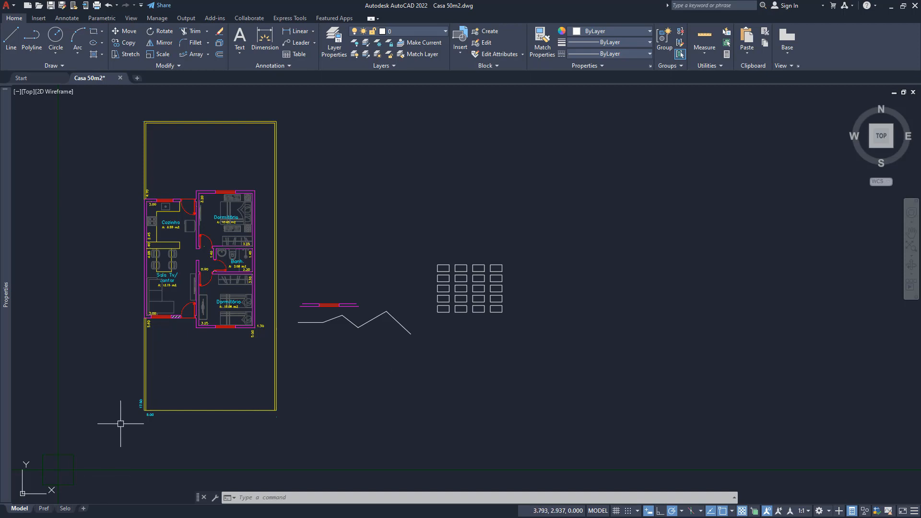
- Erase the title block contents in the lower-right corner of the sheet frames in the Selo layout
click(47, 510)
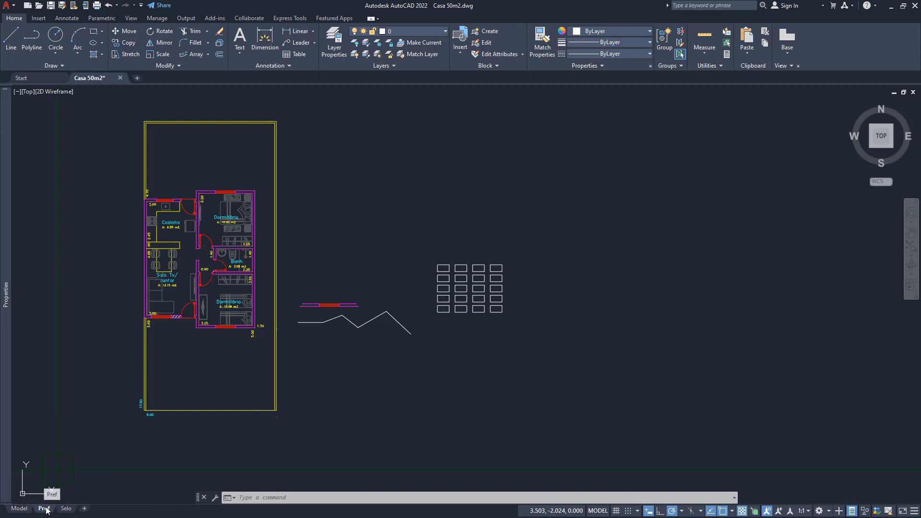
click(66, 509)
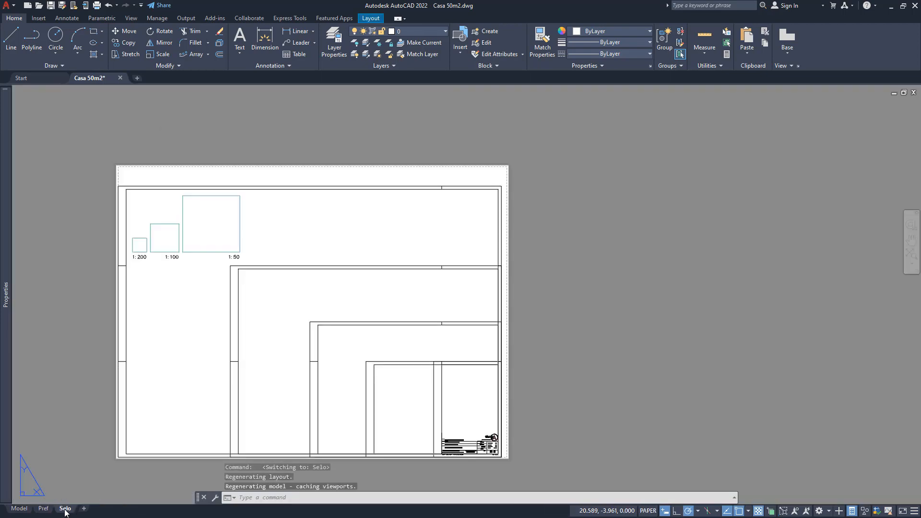
click(418, 417)
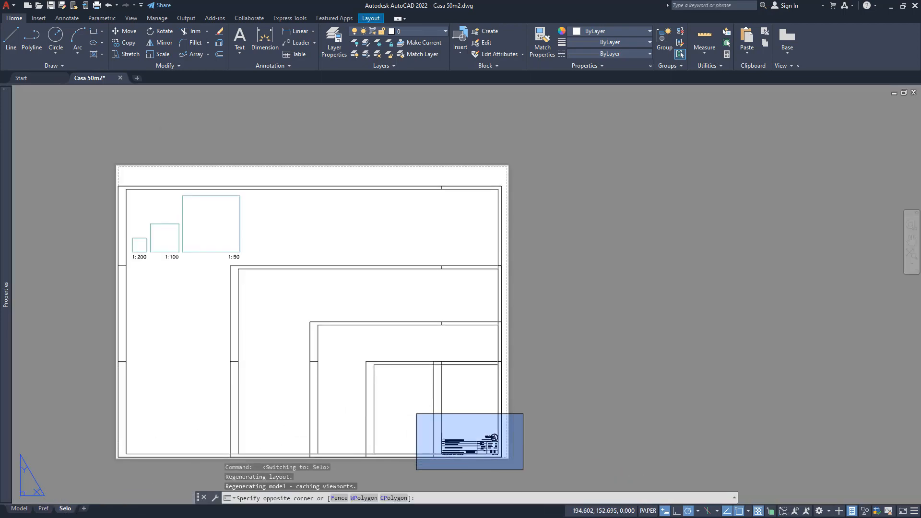
click(546, 491)
key(Delete)
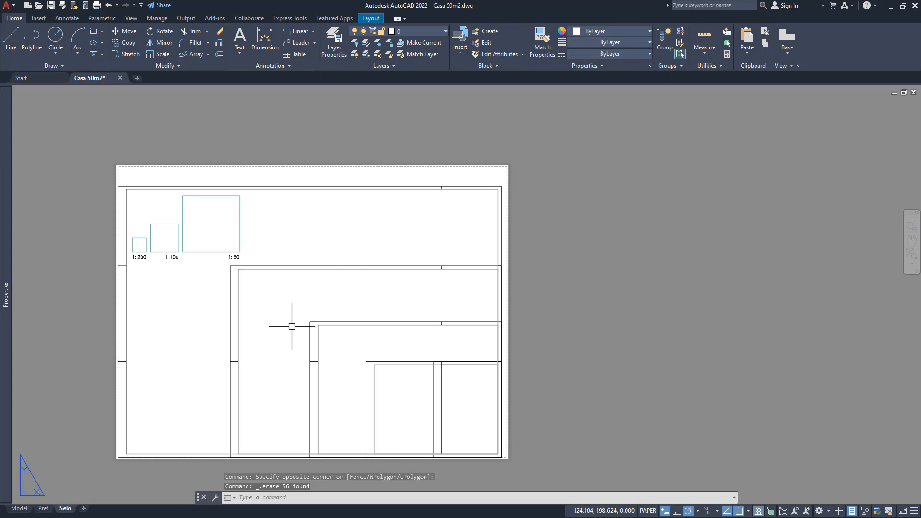
middle_drag(292, 344, 331, 325)
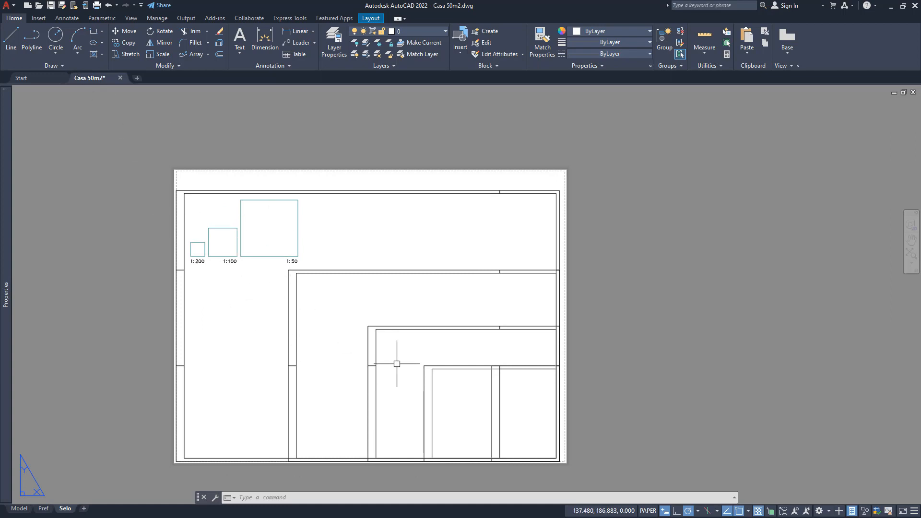
middle_drag(265, 273, 287, 299)
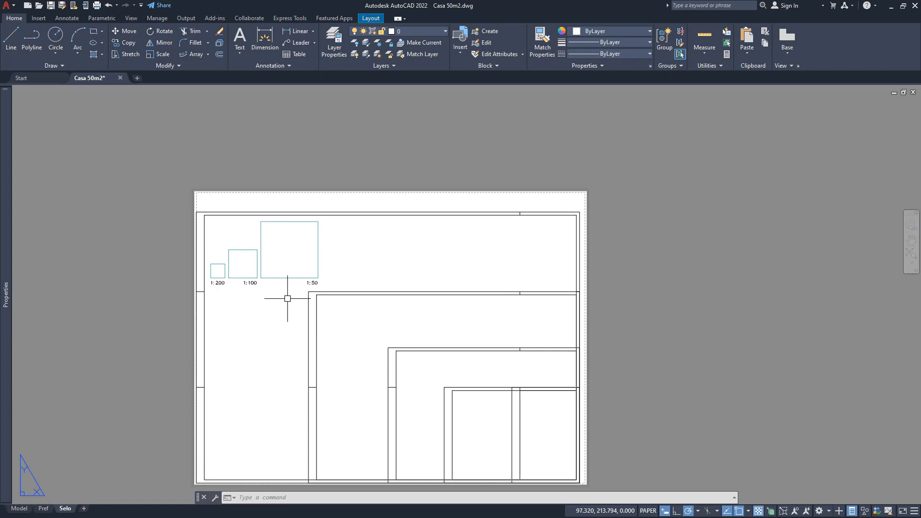
middle_drag(313, 298, 311, 250)
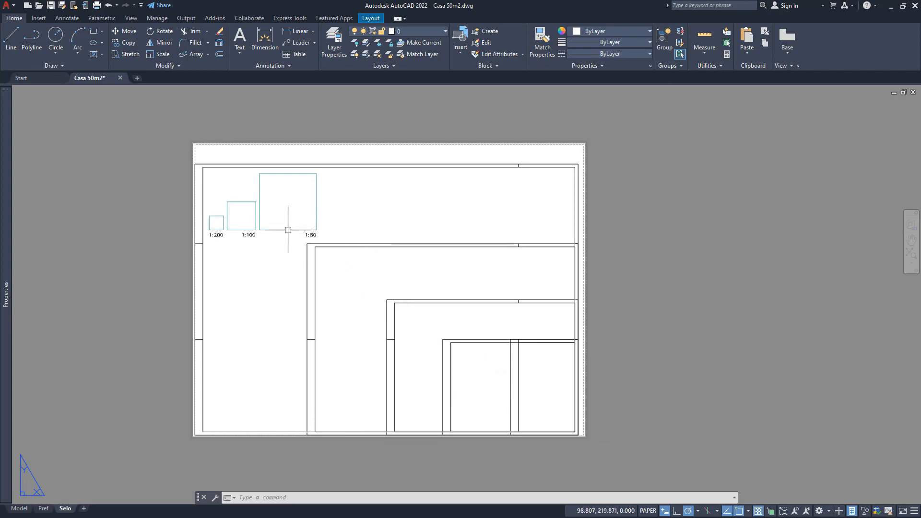
- Activate the 1:50 viewport in the Selo layout and adjust its view to show the bathroom and the wardrobe below it
middle_drag(214, 230, 236, 262)
scroll(237, 262, up, 2)
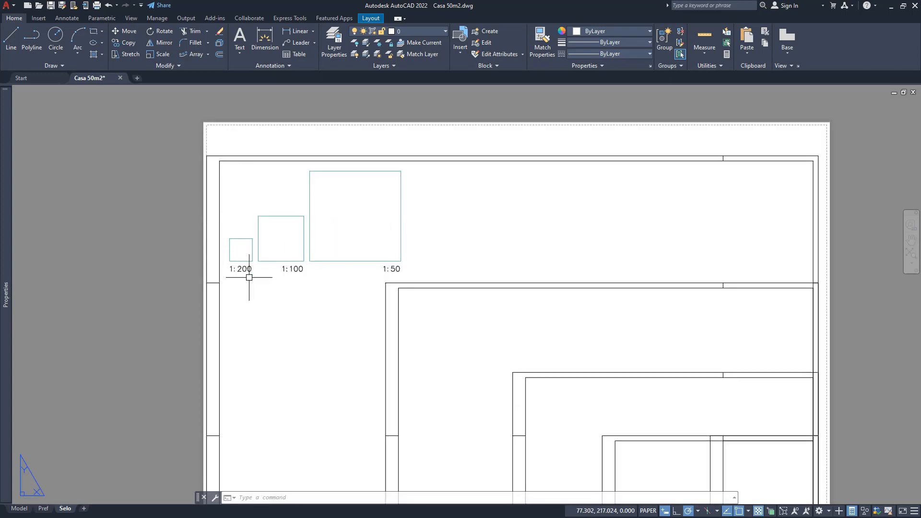
double_click(359, 212)
scroll(362, 234, down, 3)
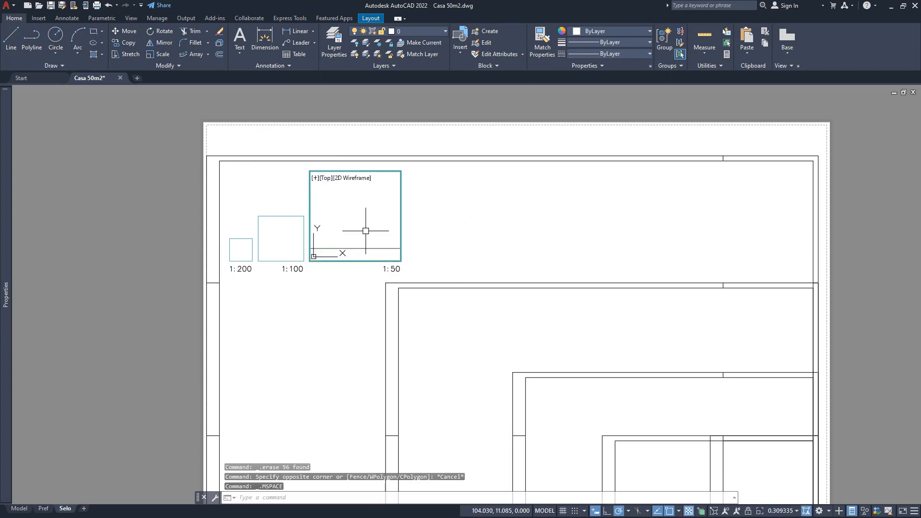
middle_drag(330, 231, 329, 177)
scroll(370, 220, down, 7)
scroll(353, 220, up, 15)
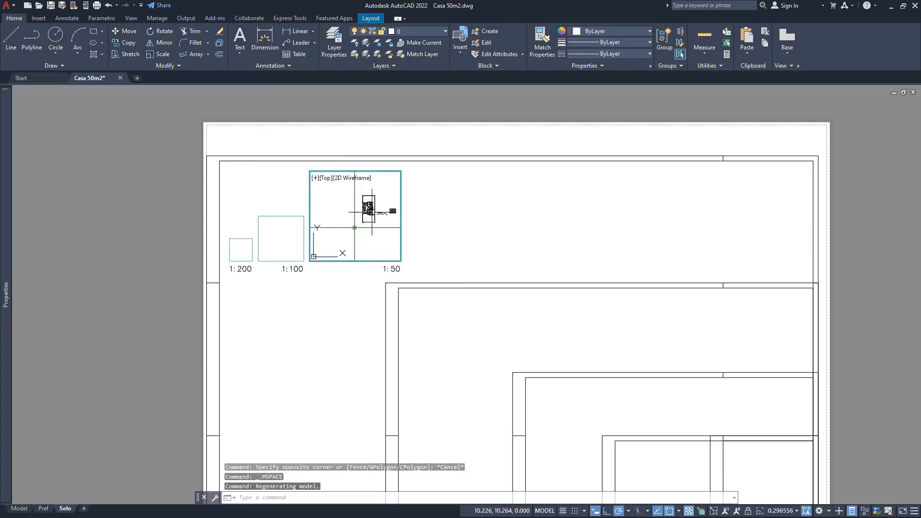
scroll(357, 224, up, 1)
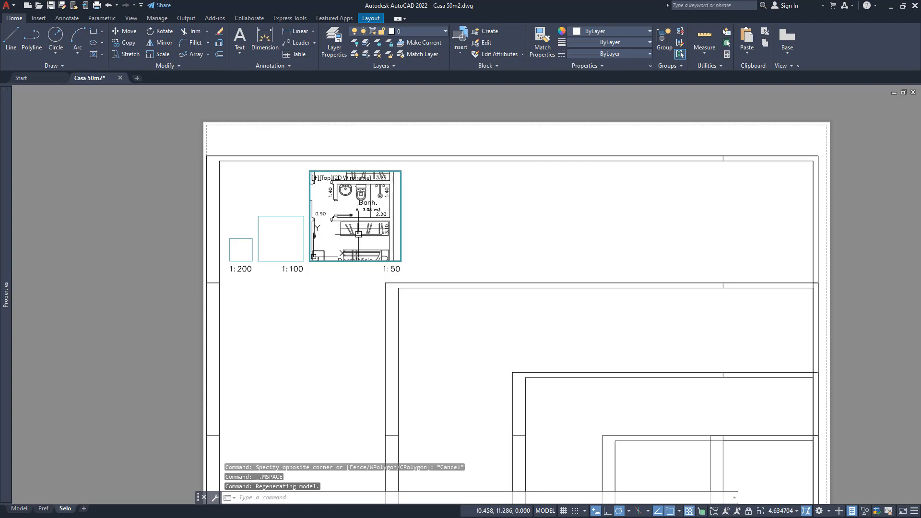
scroll(342, 215, up, 1)
mouse_move(359, 231)
middle_down()
mouse_move(342, 216)
mouse_move(351, 237)
middle_up()
scroll(351, 238, down, 1)
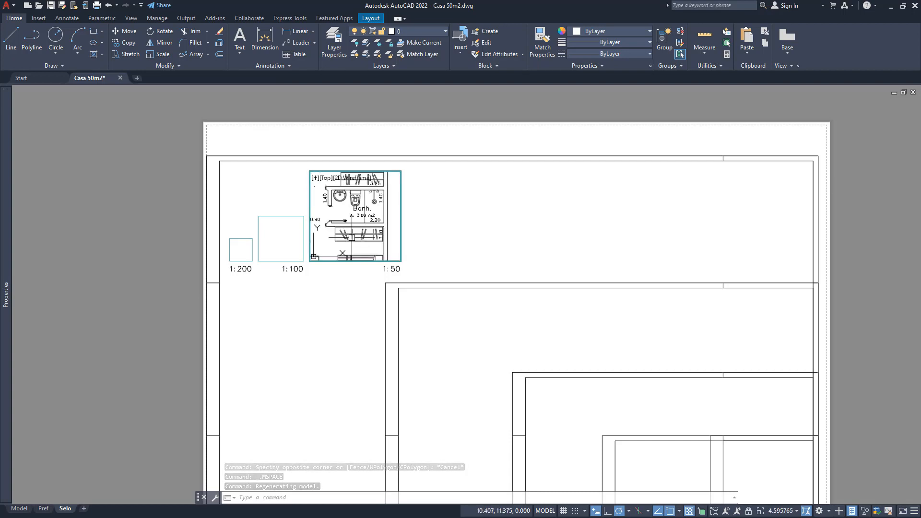
- Transfer the wardrobe block below the bathroom from the 1:50 viewport's model space to paper space with Change Space
double_click(355, 298)
scroll(381, 264, up, 1)
scroll(325, 224, down, 1)
double_click(325, 224)
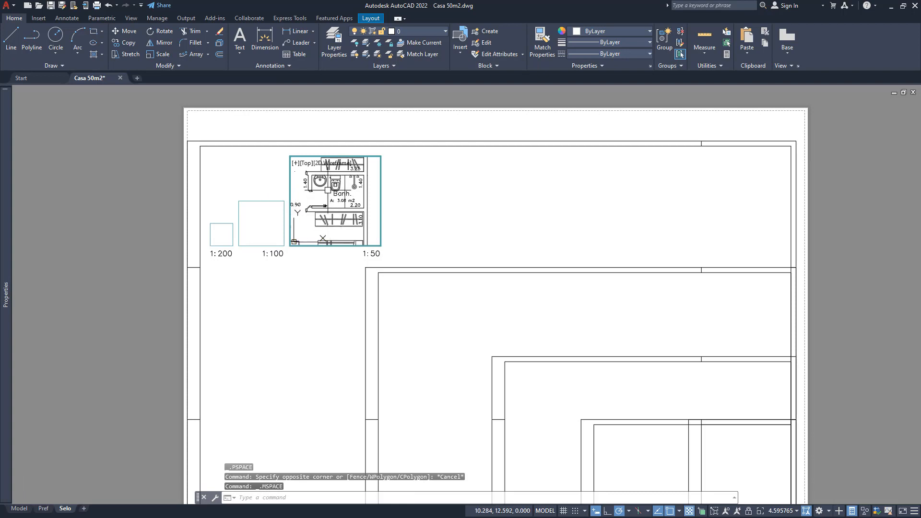
click(322, 222)
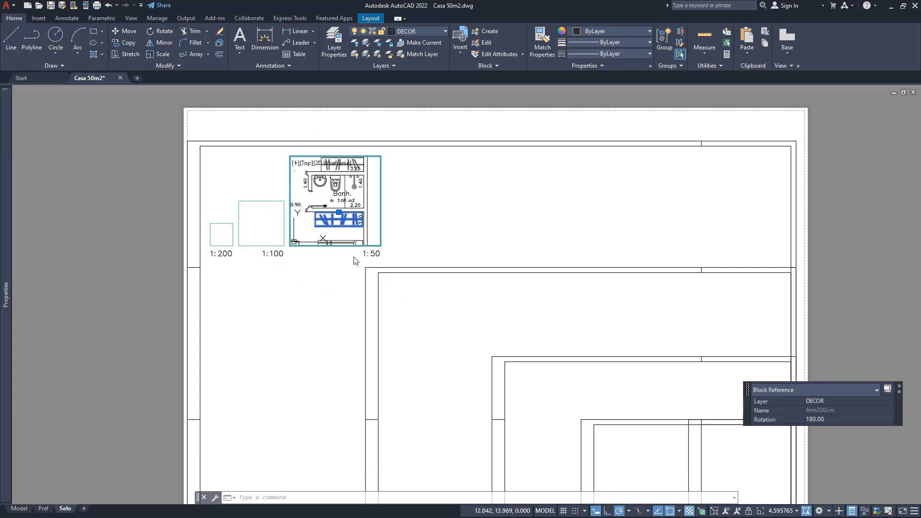
click(171, 66)
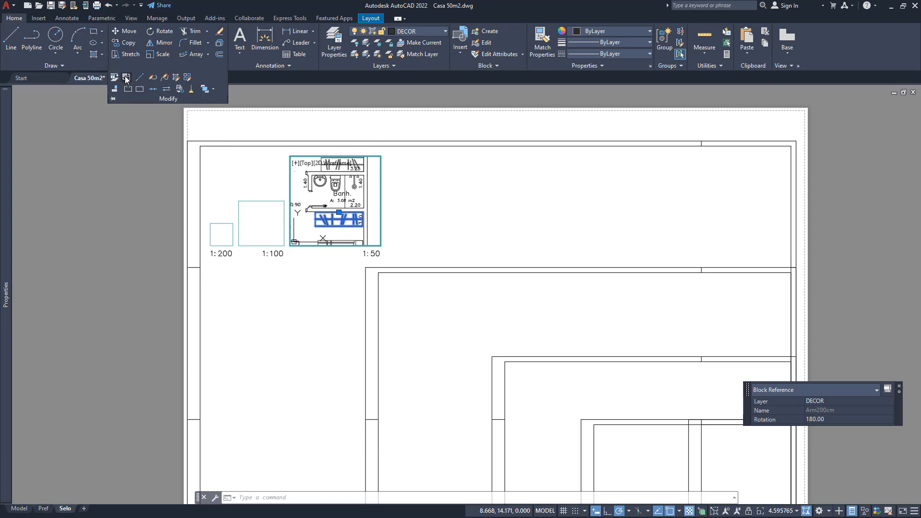
click(126, 78)
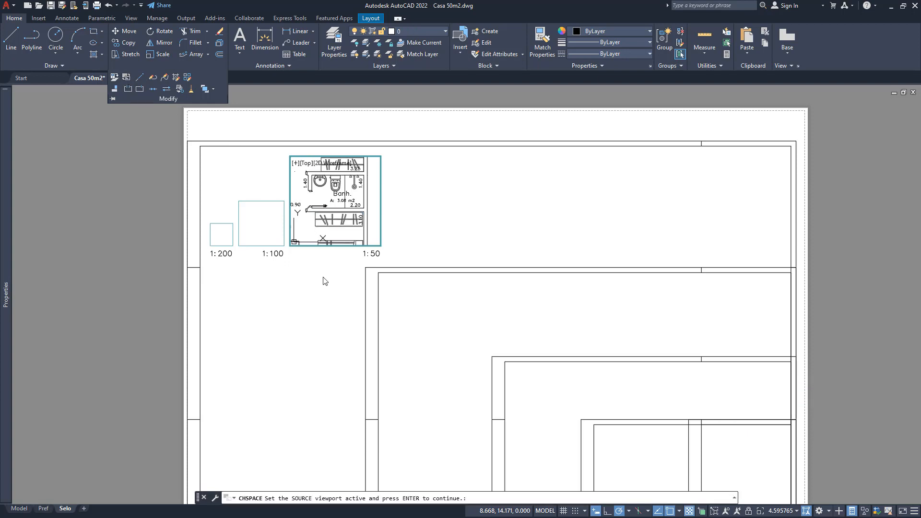
key(Return)
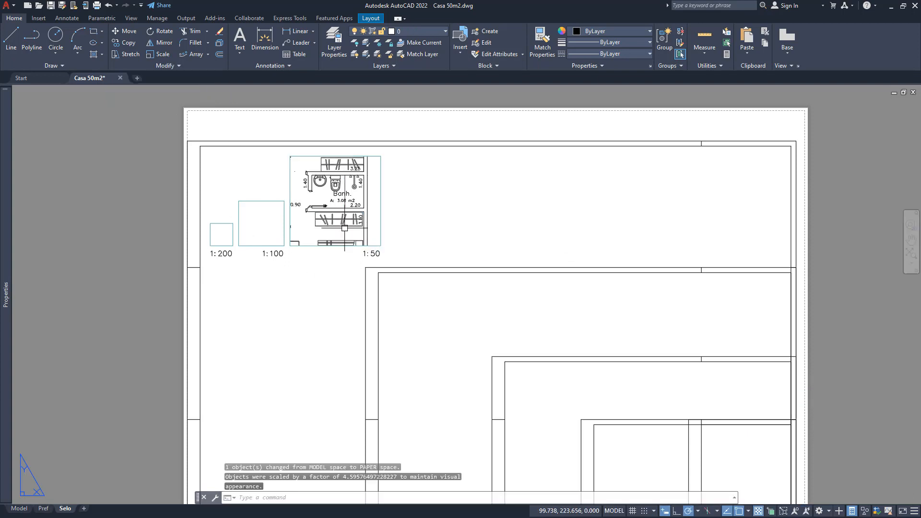
- Move the 1:50 viewport horizontally to the right, clear of the wardrobe block and the scale label
click(347, 289)
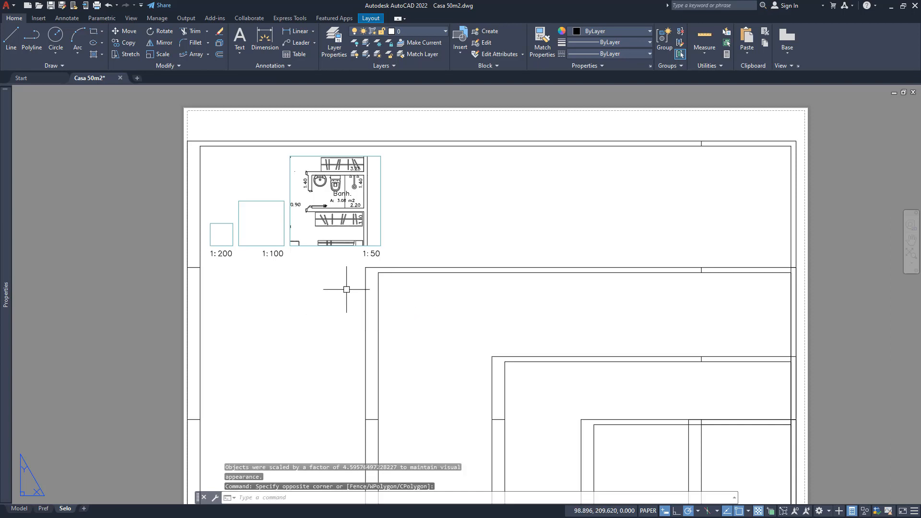
click(376, 237)
text(M)
key(Return)
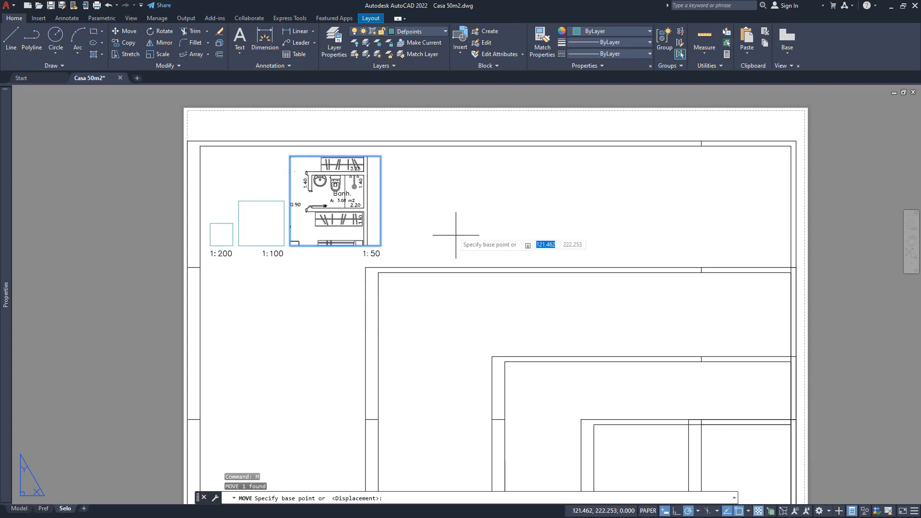
click(419, 226)
click(536, 225)
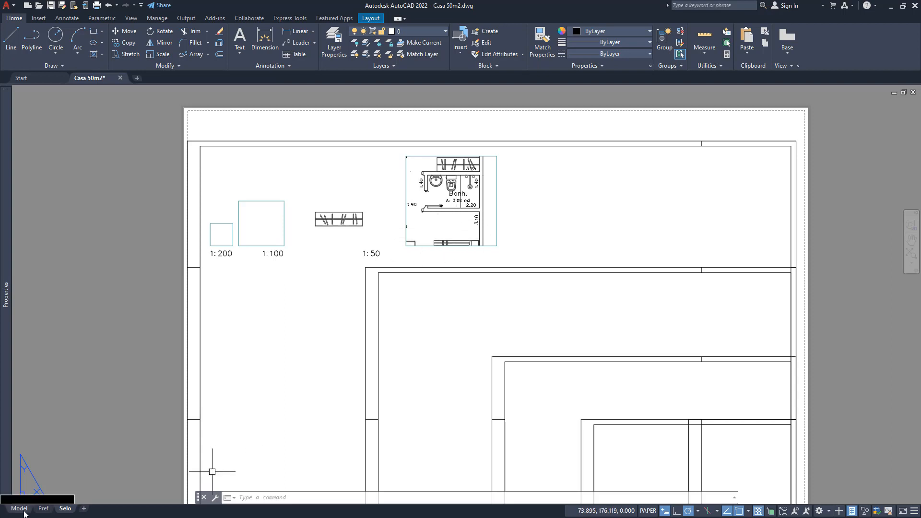
- Select the transferred wardrobe block to examine it on the Selo sheet, and clear the selection
mouse_move(24, 512)
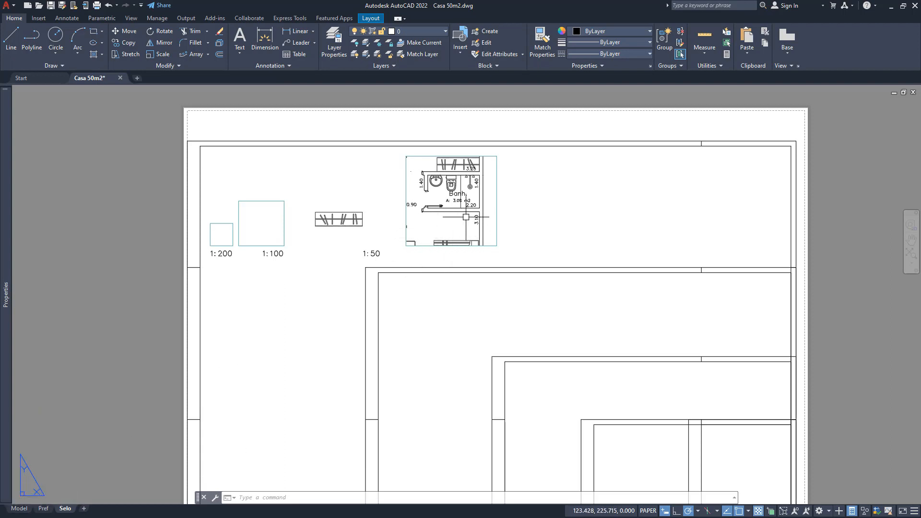
click(350, 218)
middle_drag(304, 263, 291, 218)
scroll(328, 249, down, 4)
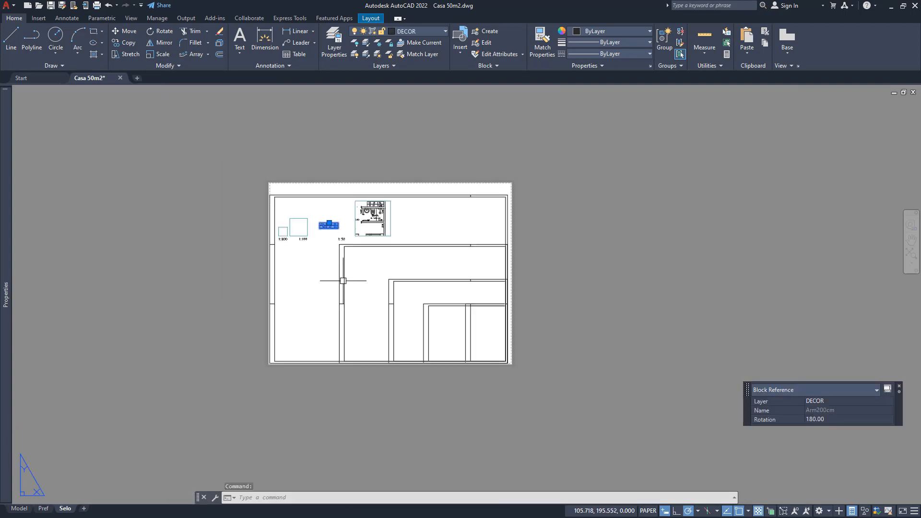
scroll(341, 273, up, 2)
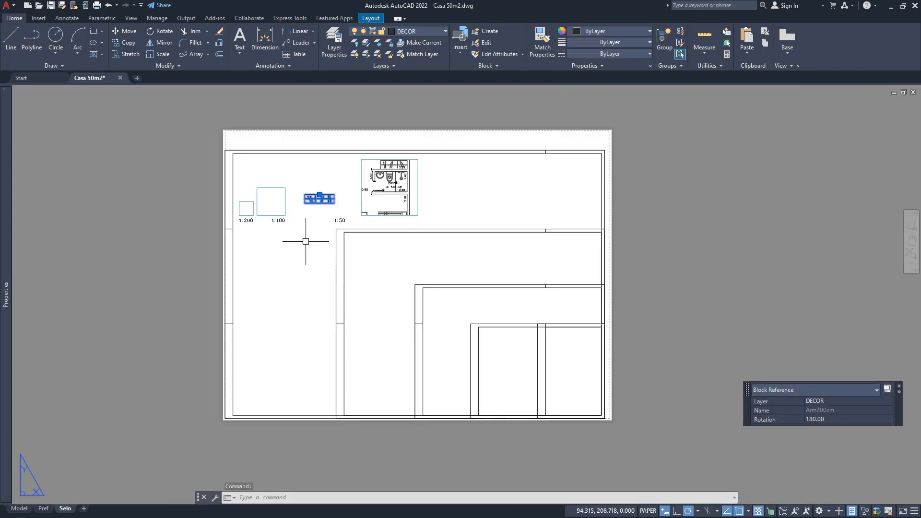
key(Escape)
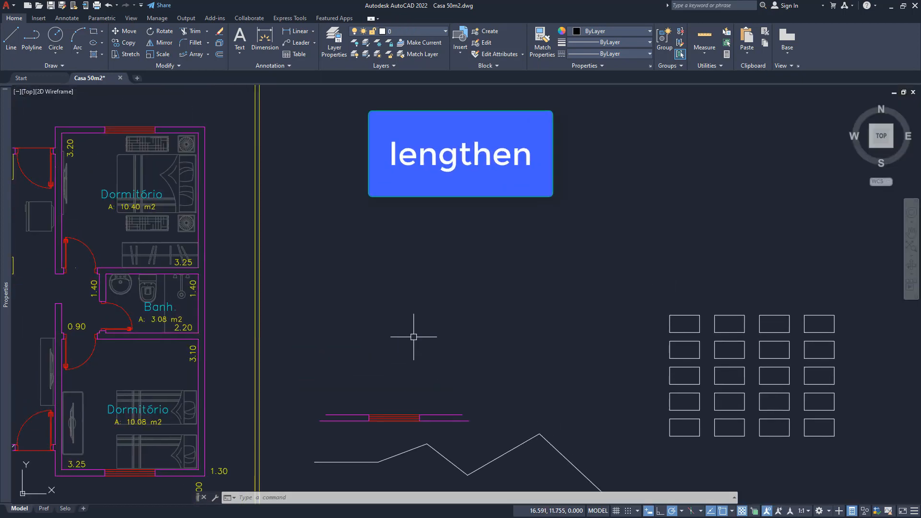
middle_drag(413, 337, 366, 238)
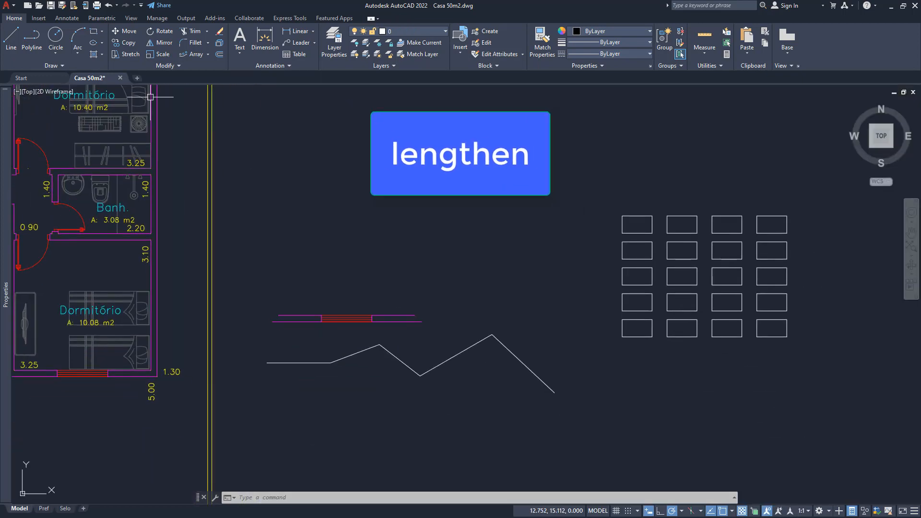
- Draw a slightly rising line about 3.19 long in model space, above the detached wall and window segment
click(168, 67)
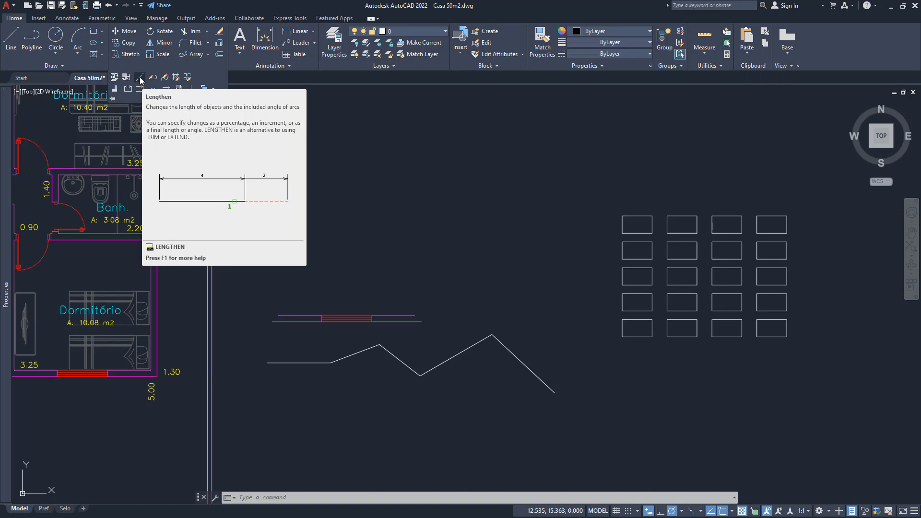
middle_drag(343, 257, 370, 283)
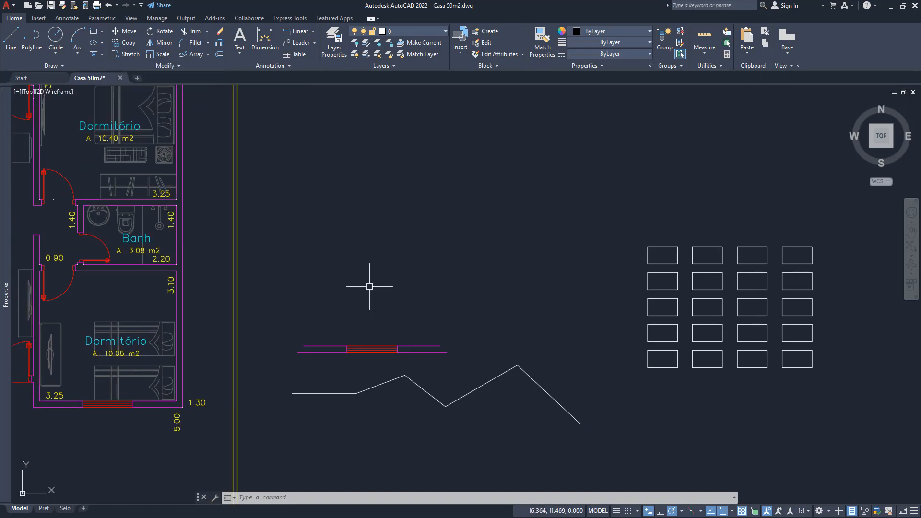
text(l)
key(Return)
click(337, 284)
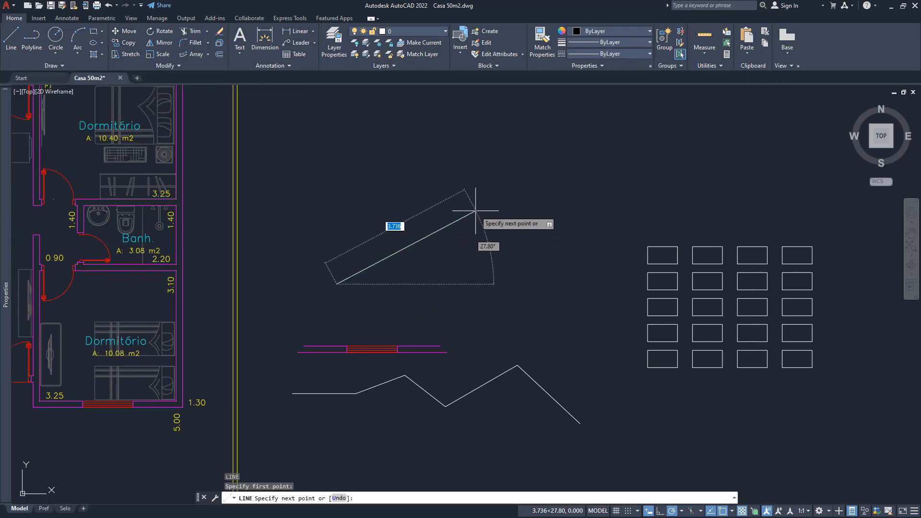
click(469, 261)
key(Return)
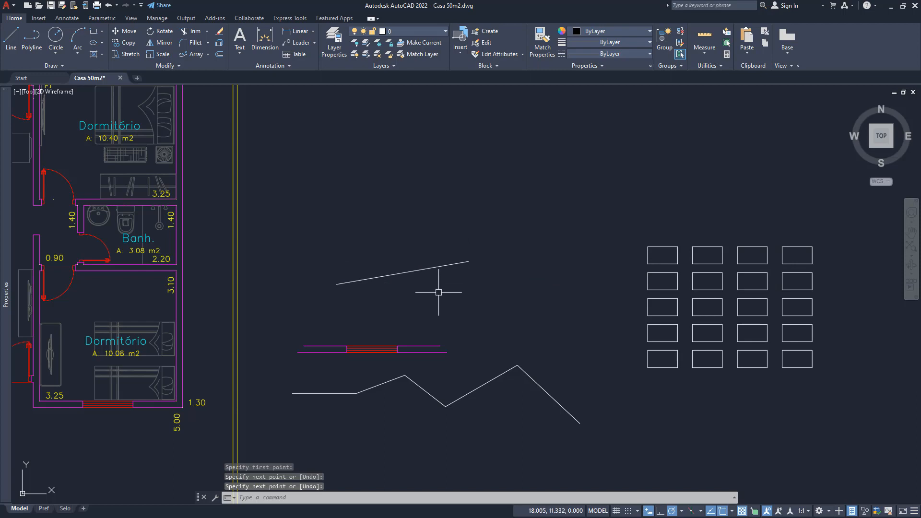
- Lengthen the sloping line at its upper end to a total length of 4 and check it with a quick measurement
scroll(426, 283, up, 2)
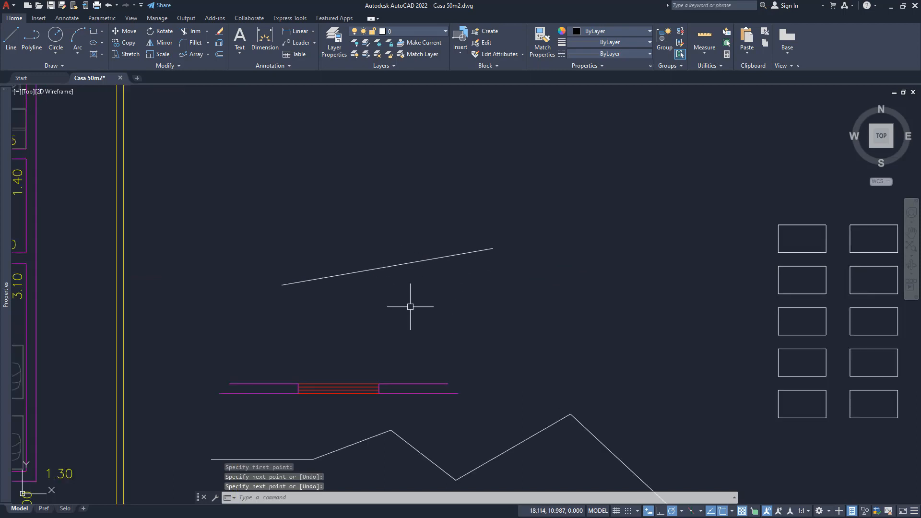
click(148, 64)
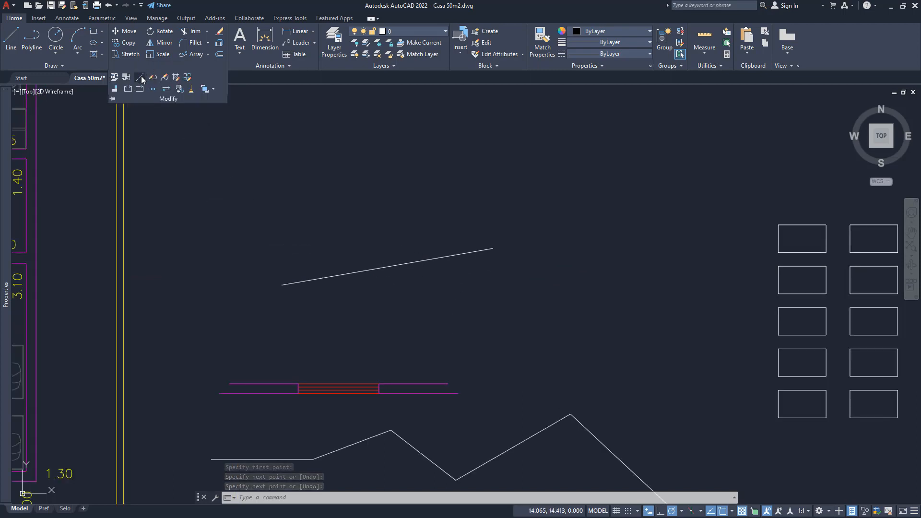
click(139, 76)
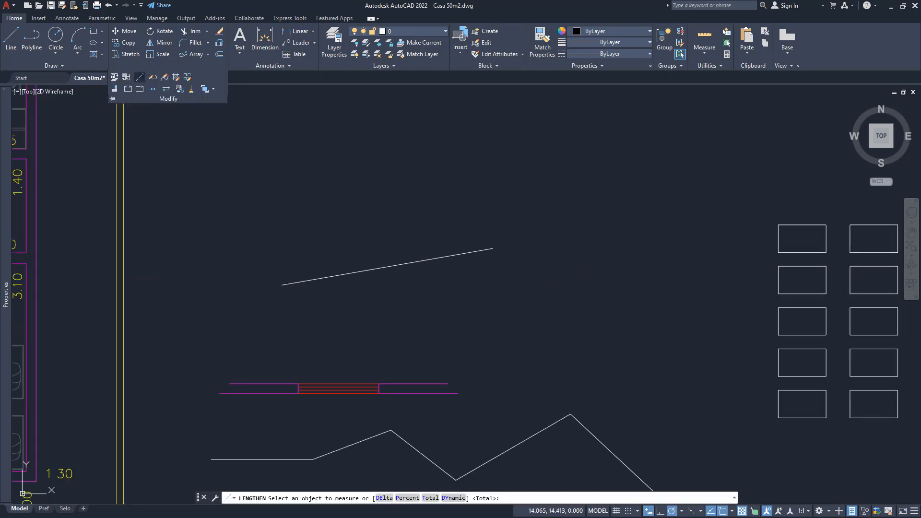
click(481, 250)
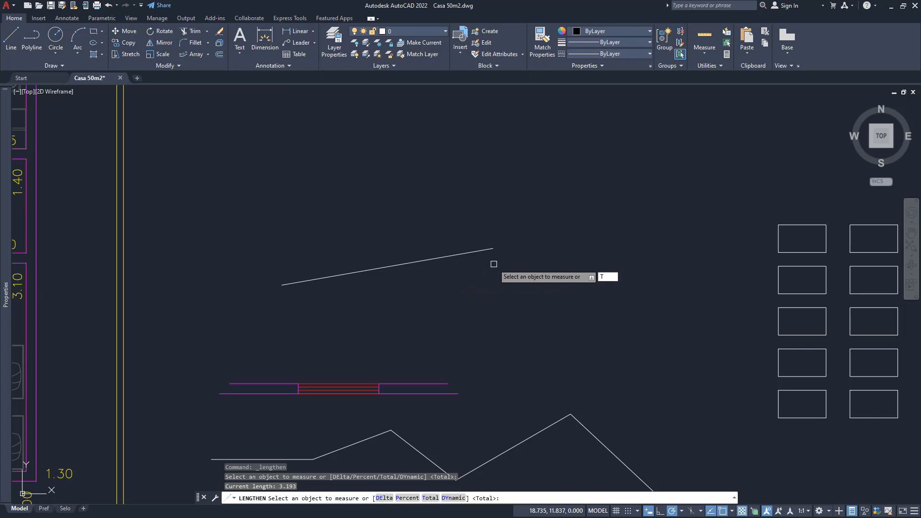
key(Return)
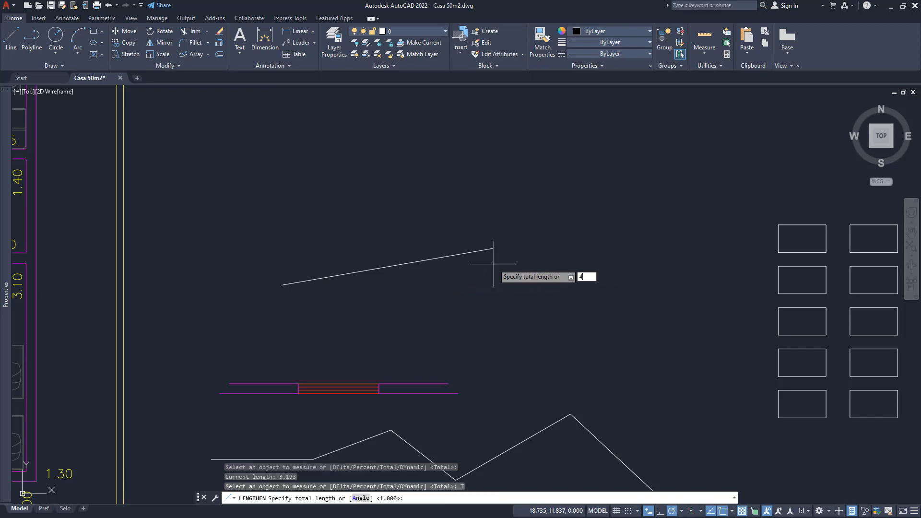
key(Return)
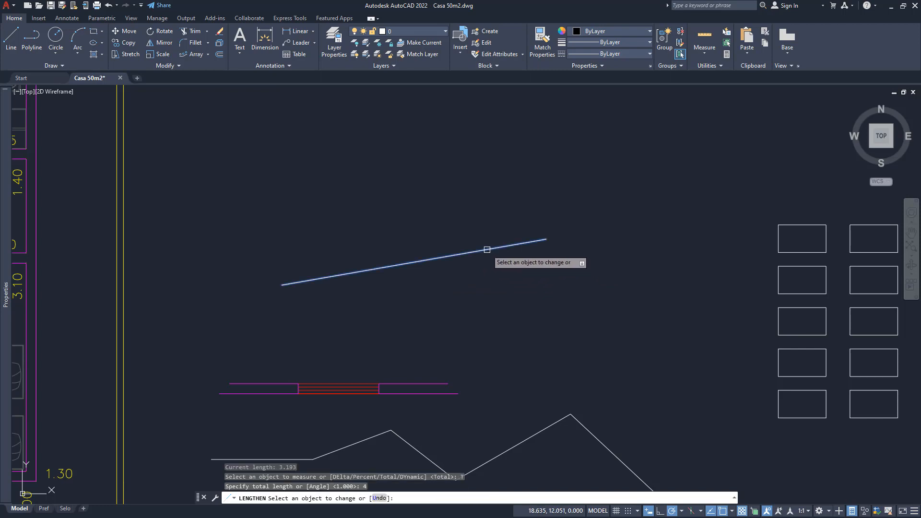
click(486, 249)
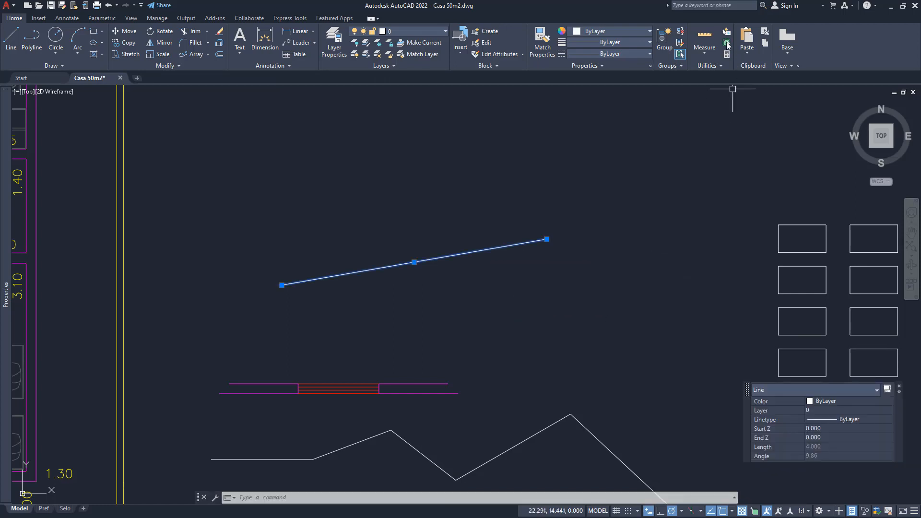
click(704, 37)
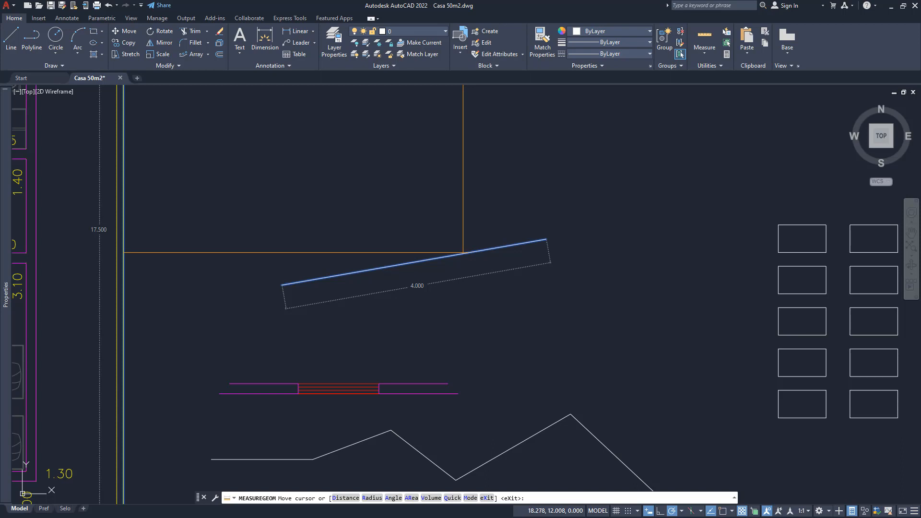
key(Escape)
- Draw an L-shape of a vertical and a horizontal line in the empty area above the sloping line
middle_drag(448, 212, 454, 286)
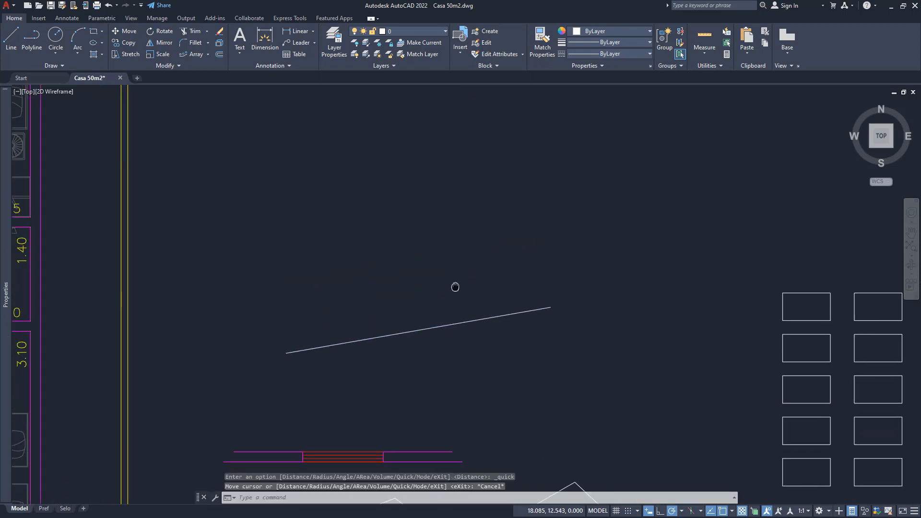
text(l)
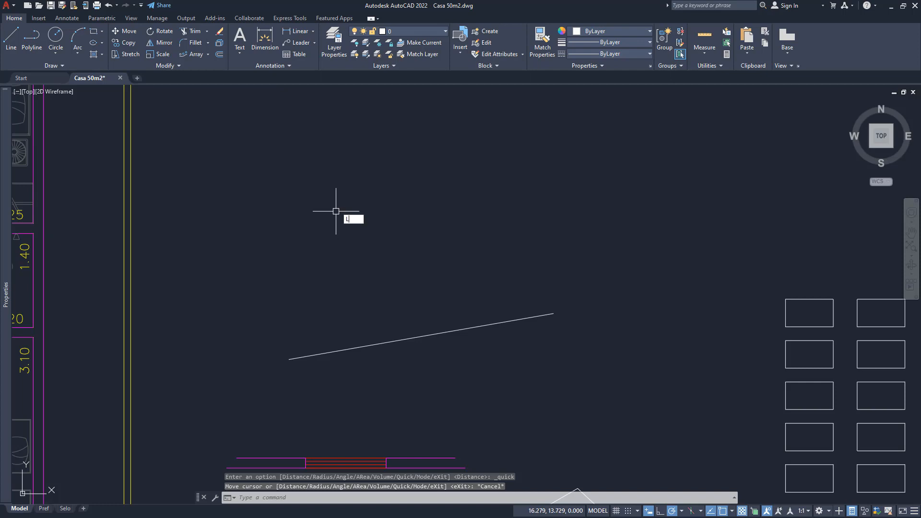
key(Return)
click(317, 184)
click(318, 288)
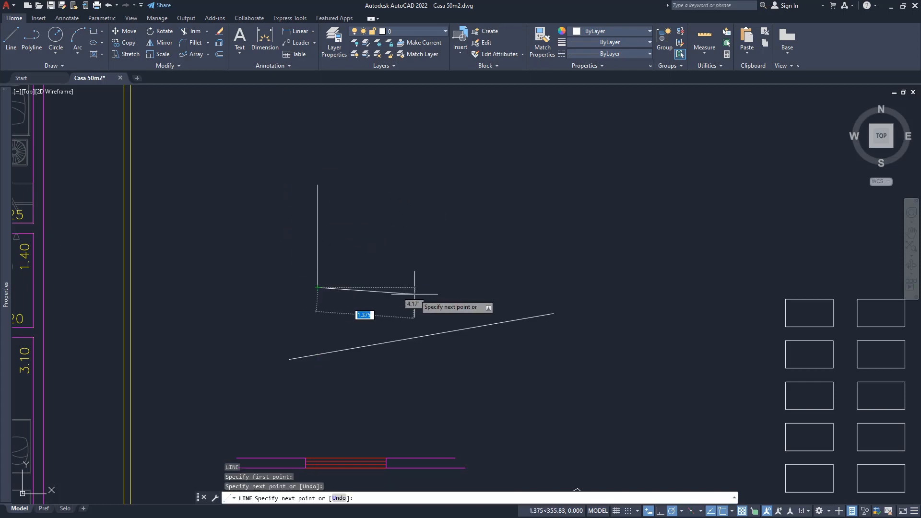
click(429, 287)
key(Return)
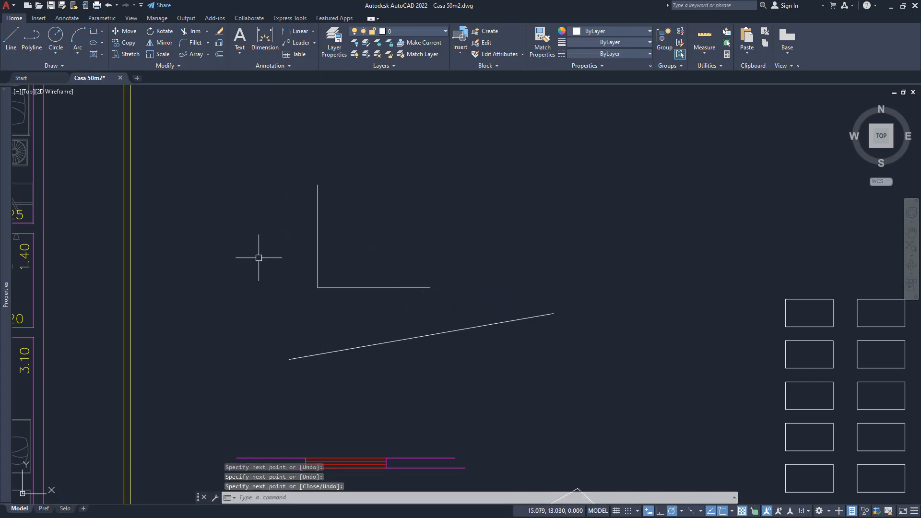
- Copy the vertical line of the L-shape 4 units horizontally to the right
scroll(313, 249, up, 2)
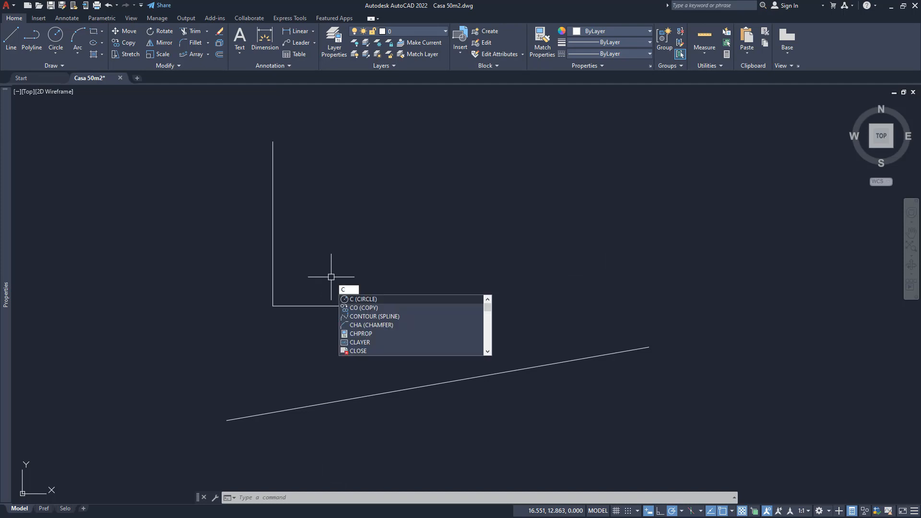
text(P)
key(Return)
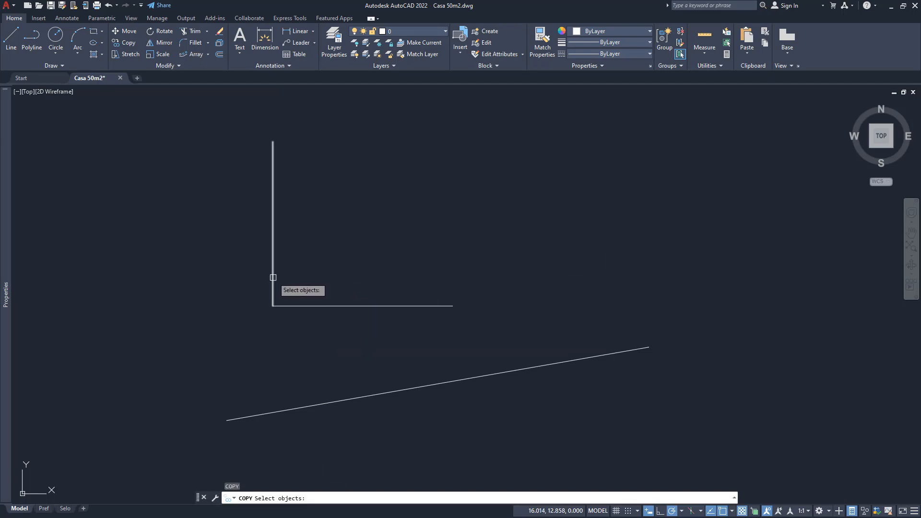
click(274, 275)
key(Return)
click(306, 280)
text(4)
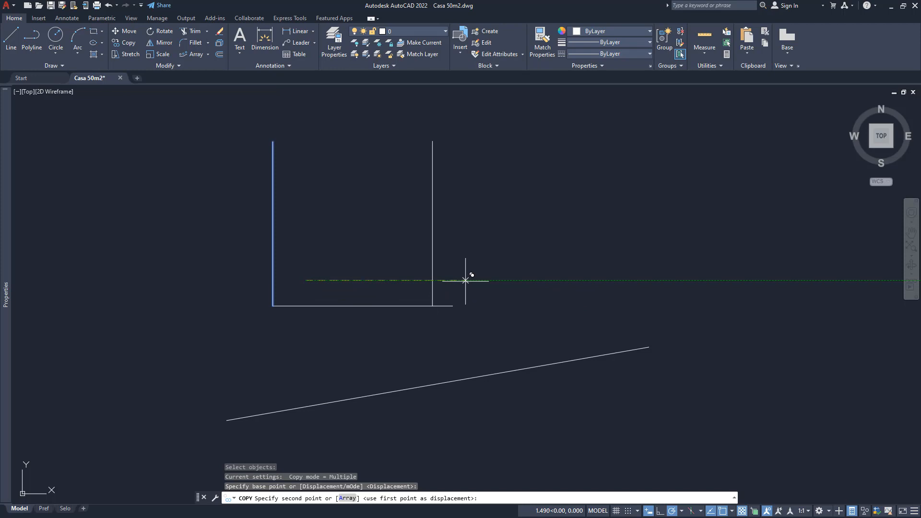
key(Return)
key(Return)
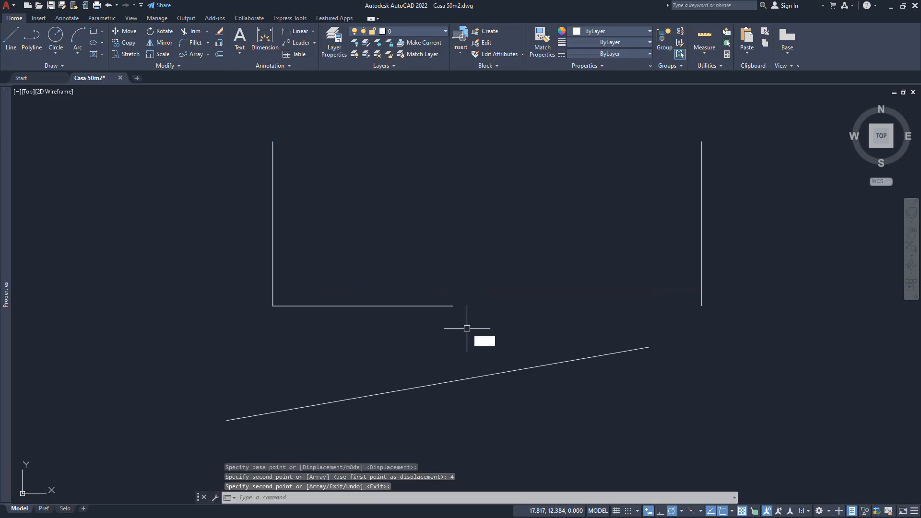
- Extend the horizontal line to the copied vertical line, and check its length by selecting it
text(EX)
key(Return)
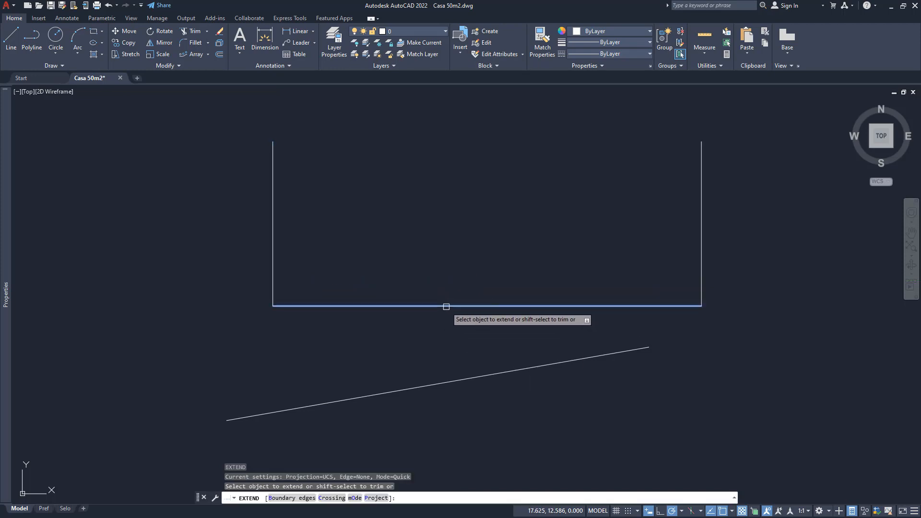
click(447, 306)
key(Return)
click(546, 306)
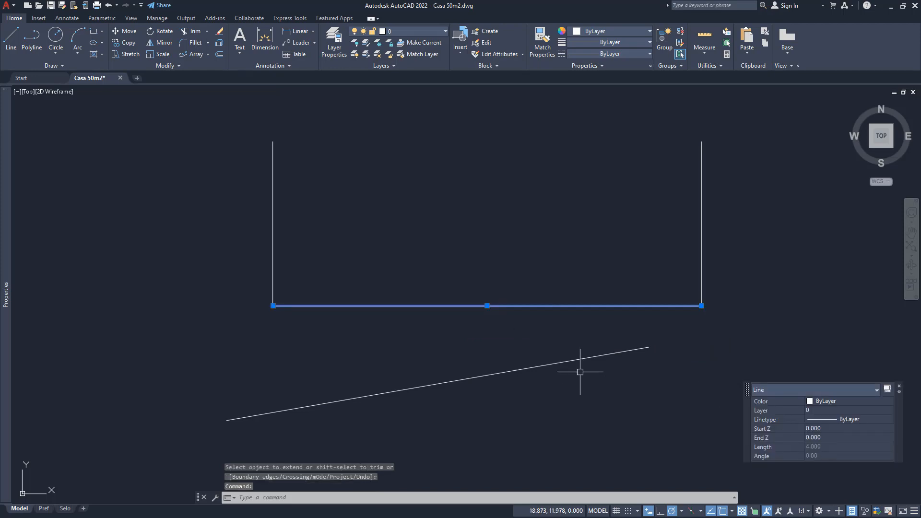
key(Escape)
key(Escape)
scroll(441, 311, down, 2)
middle_drag(530, 326, 523, 370)
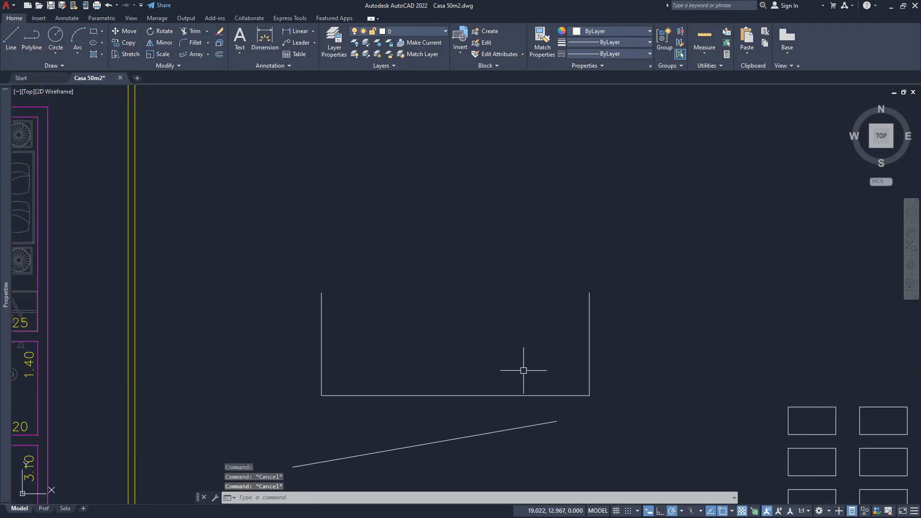
text(Ar)
key(Return)
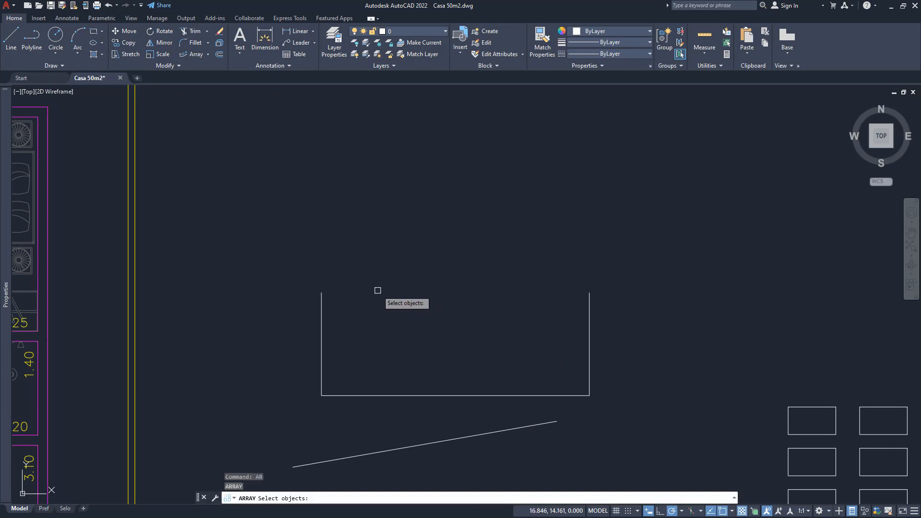
key(Escape)
- Draw a three-point arc above the U-shape, rising from lower left to upper right
key(Return)
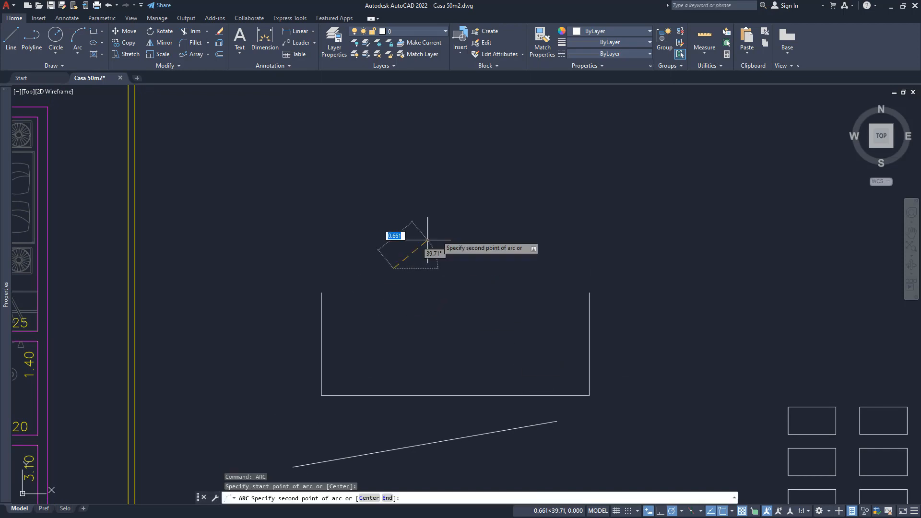
click(393, 267)
click(488, 199)
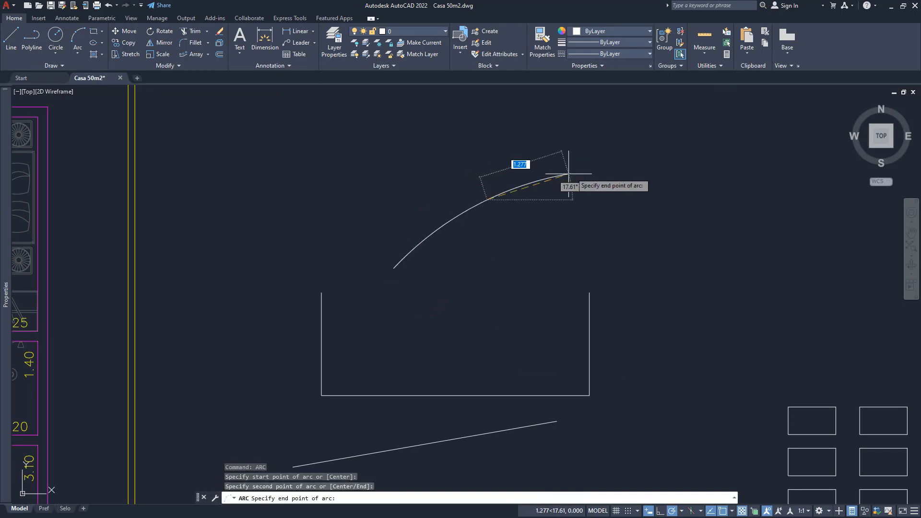
click(544, 189)
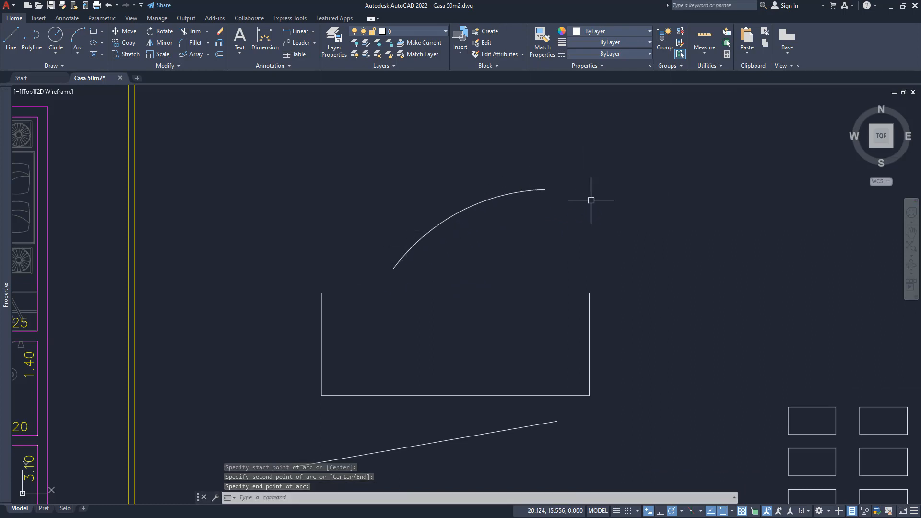
- Use Lengthen to set the arc's total length to 2, changing its upper right end, and select it to check its properties
middle_drag(493, 235, 472, 262)
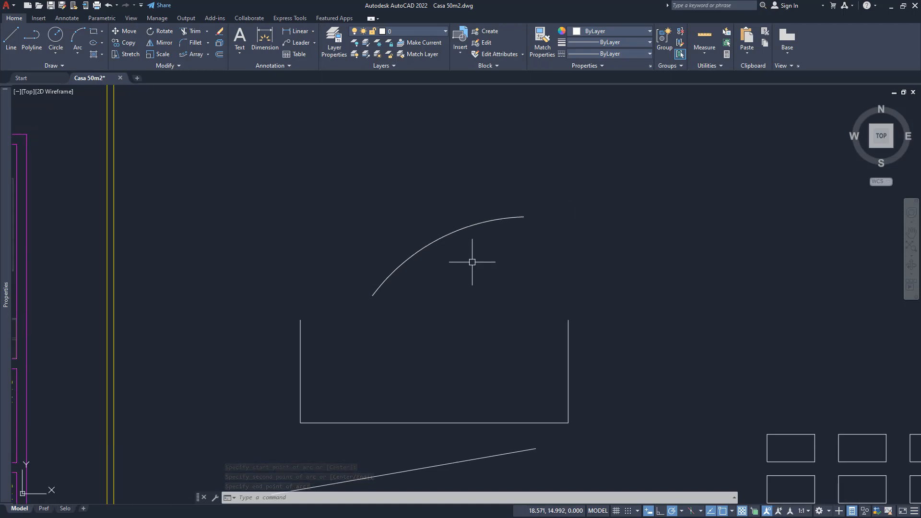
click(165, 65)
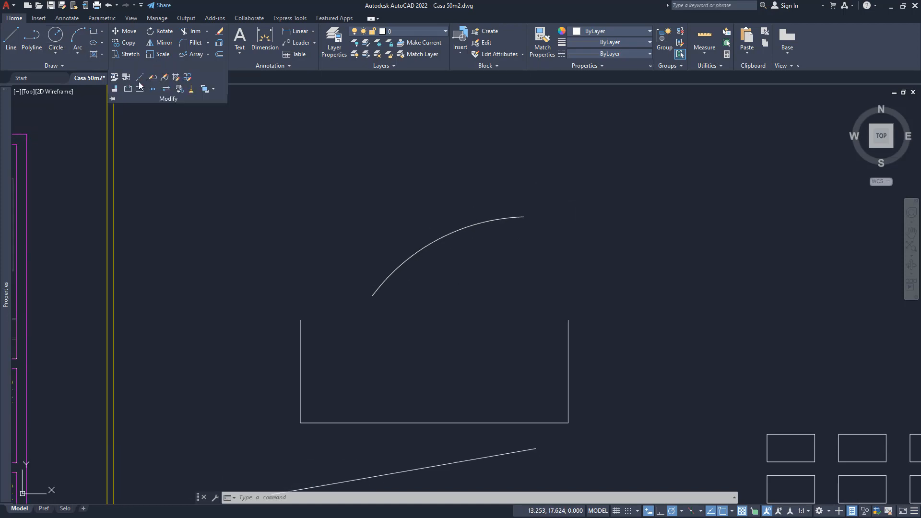
click(139, 77)
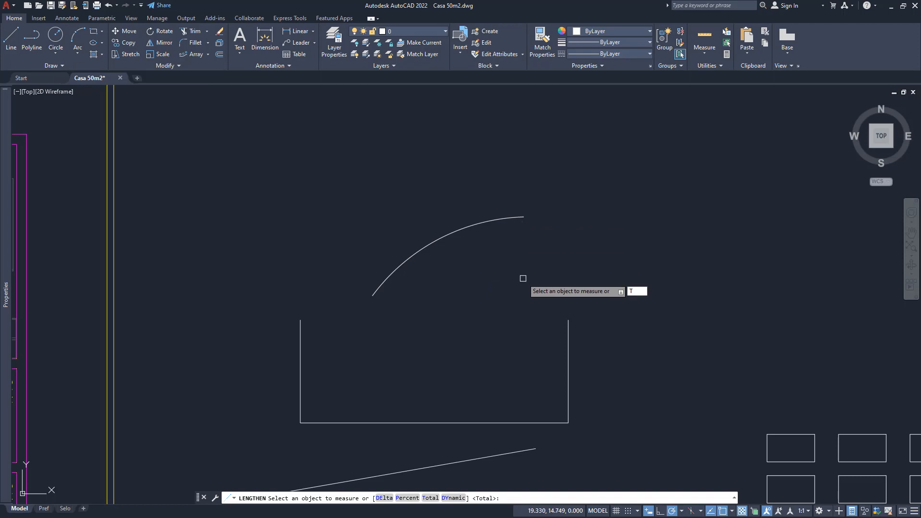
key(Return)
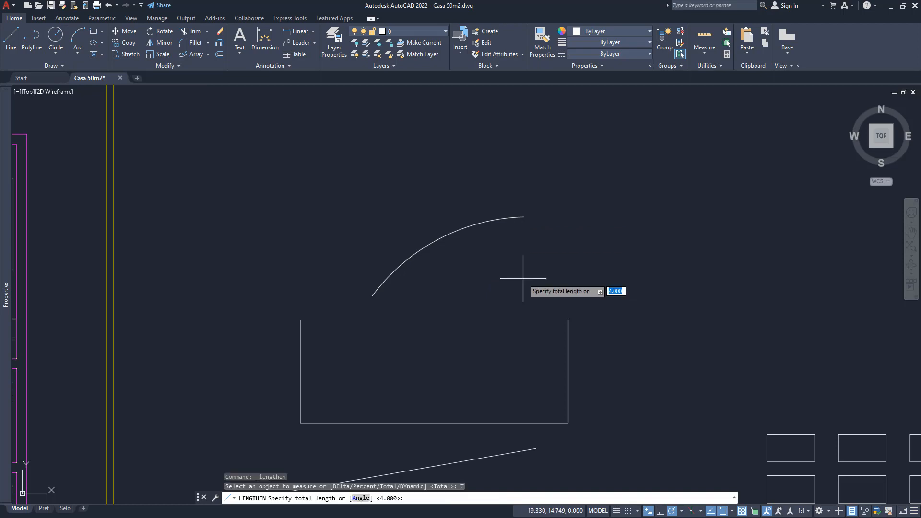
text(2)
key(Return)
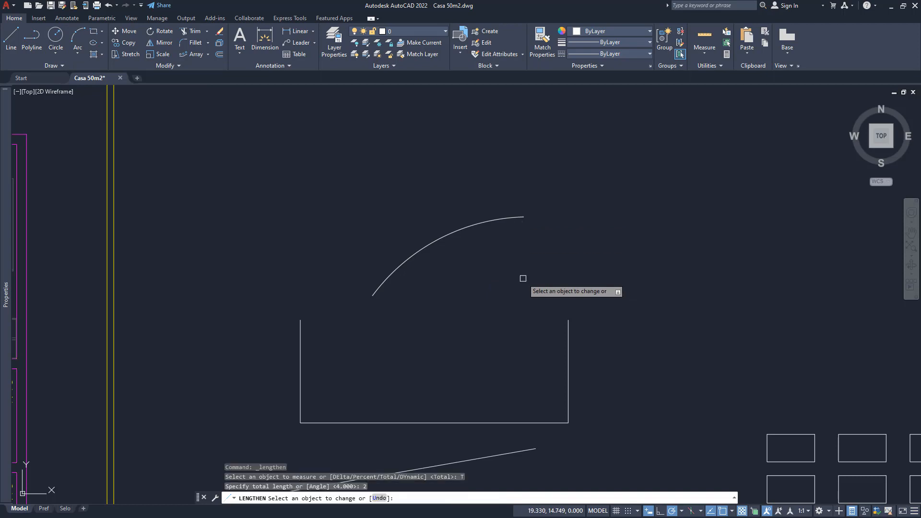
click(487, 219)
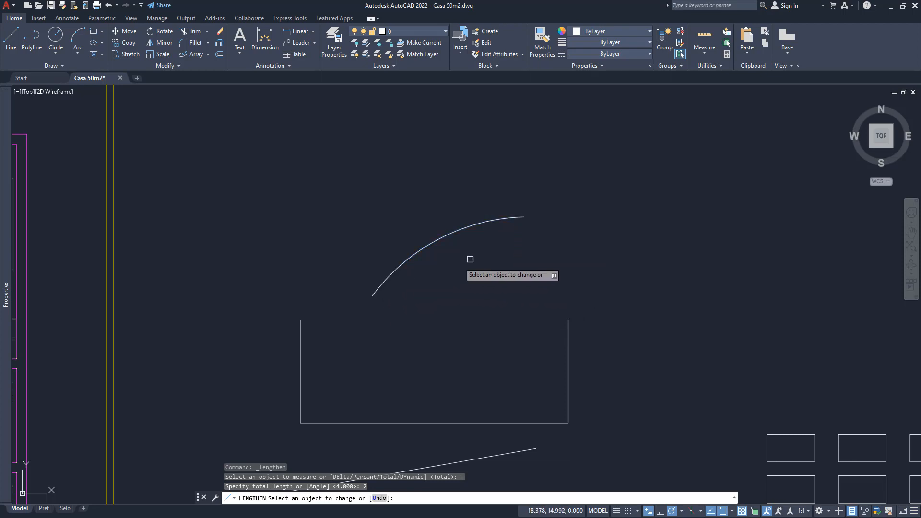
click(512, 217)
key(Escape)
key(Escape)
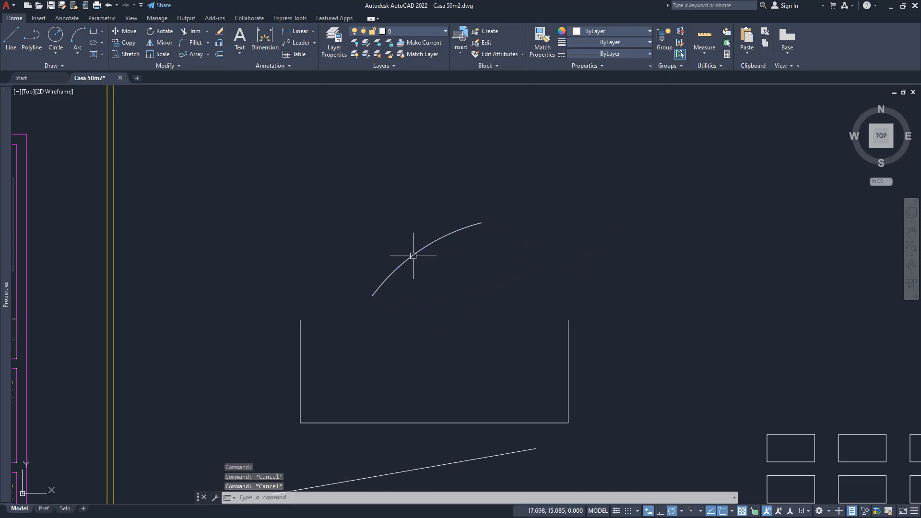
click(411, 251)
mouse_move(1, 246)
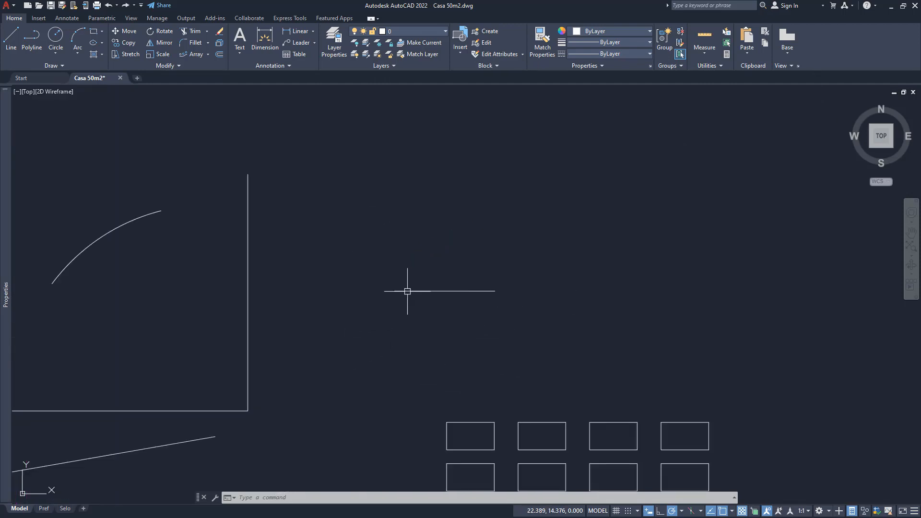
- Quick-measure the short horizontal line beside the tall vertical line, and lengthen it at its right end by a delta of 2
click(704, 39)
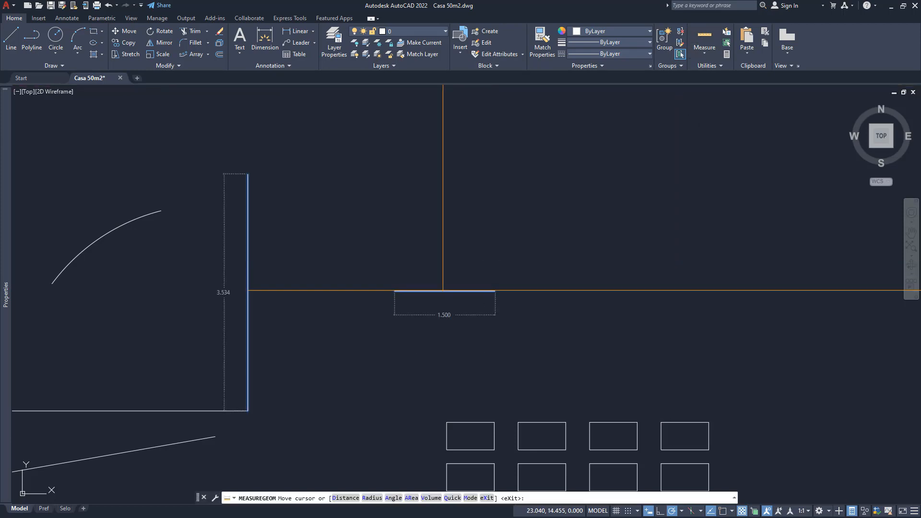
key(Escape)
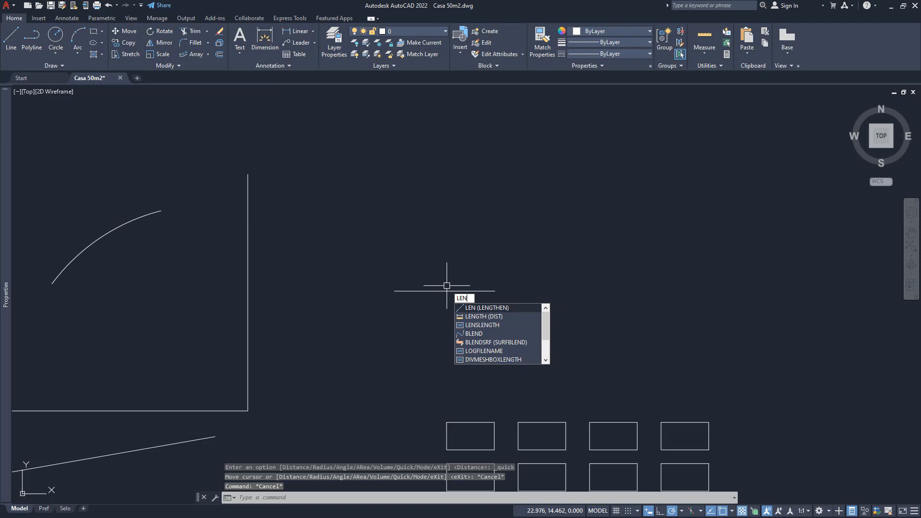
key(Return)
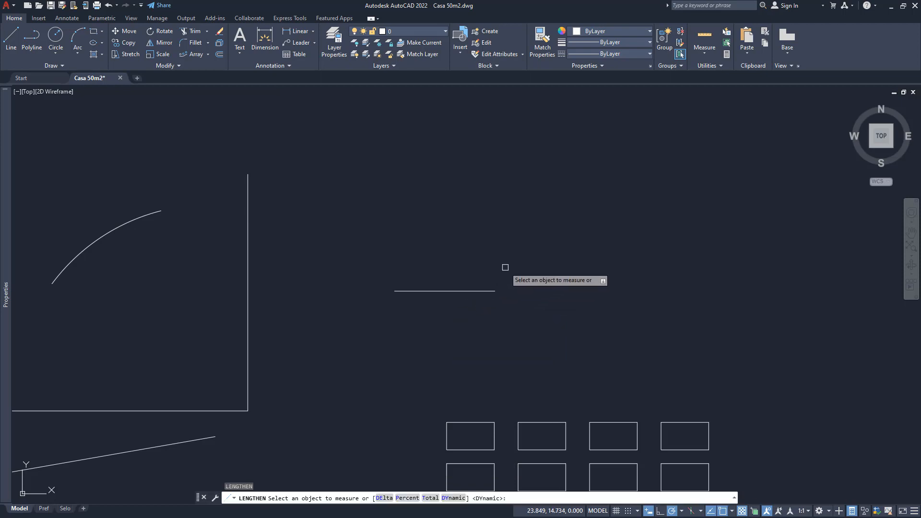
key(Return)
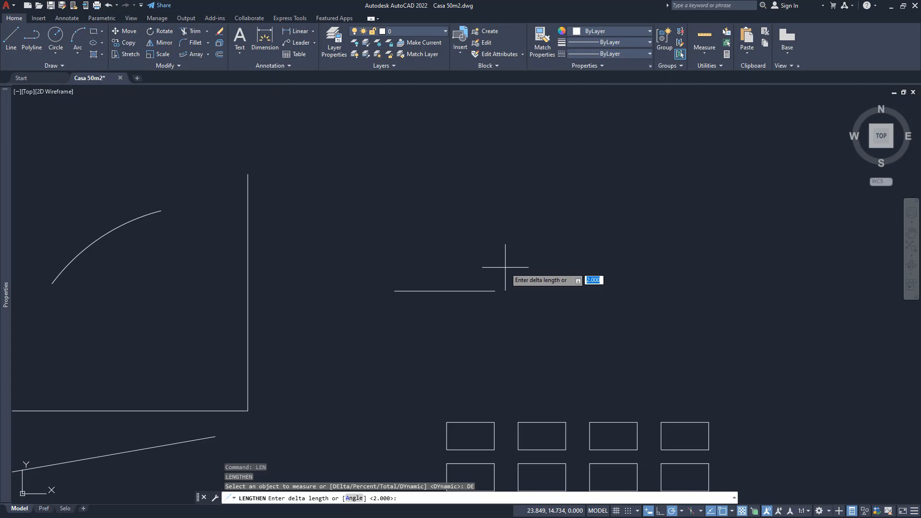
key(Return)
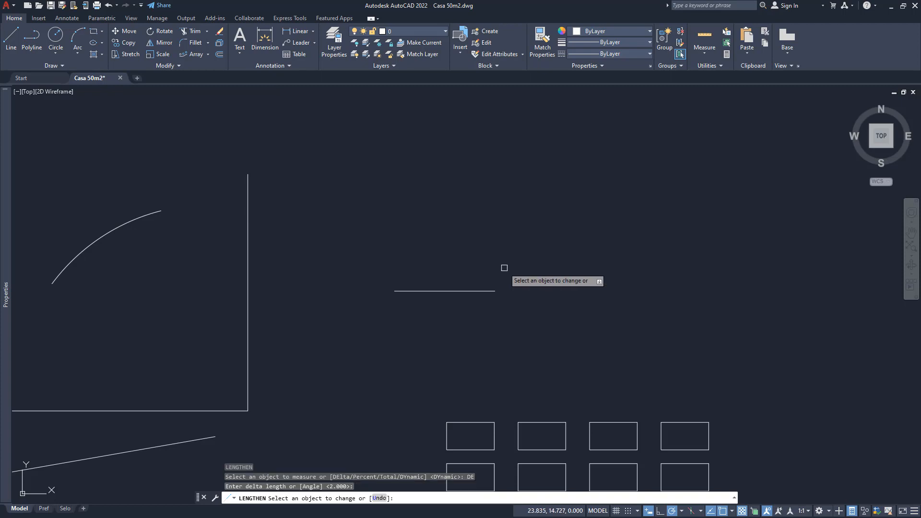
click(490, 290)
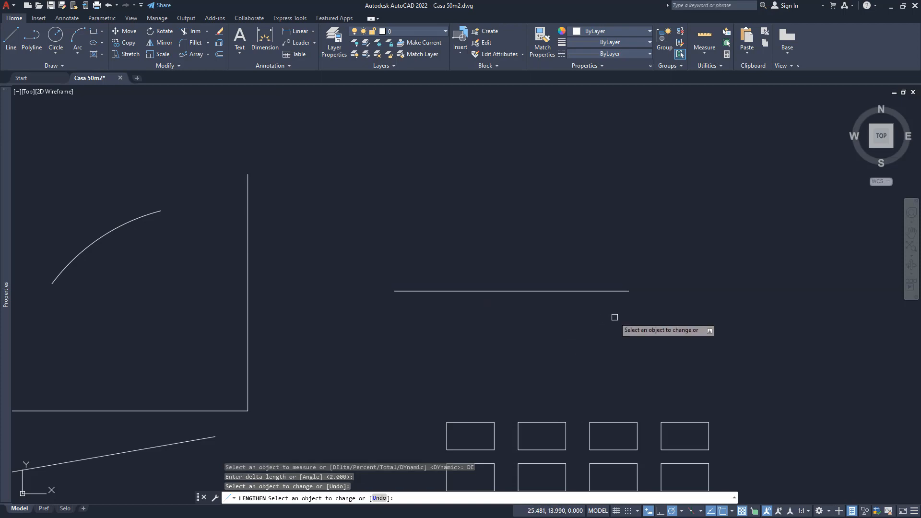
key(Return)
- Lengthen the same horizontal line at its right end by a delta of 0.2 and check it with a quick measurement
text(len)
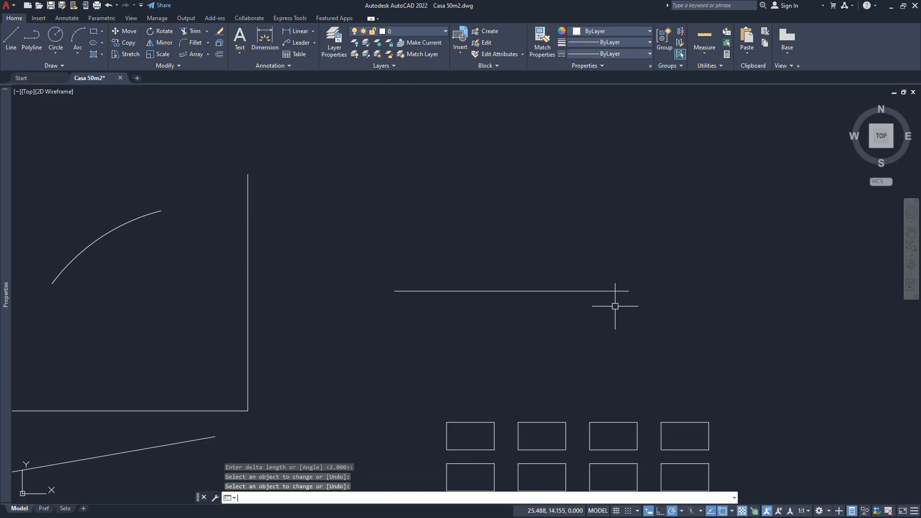
key(Return)
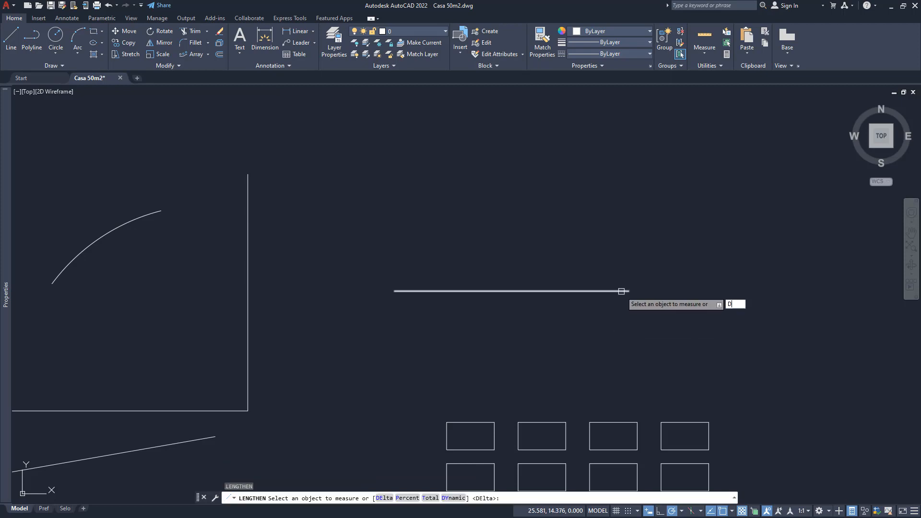
key(Return)
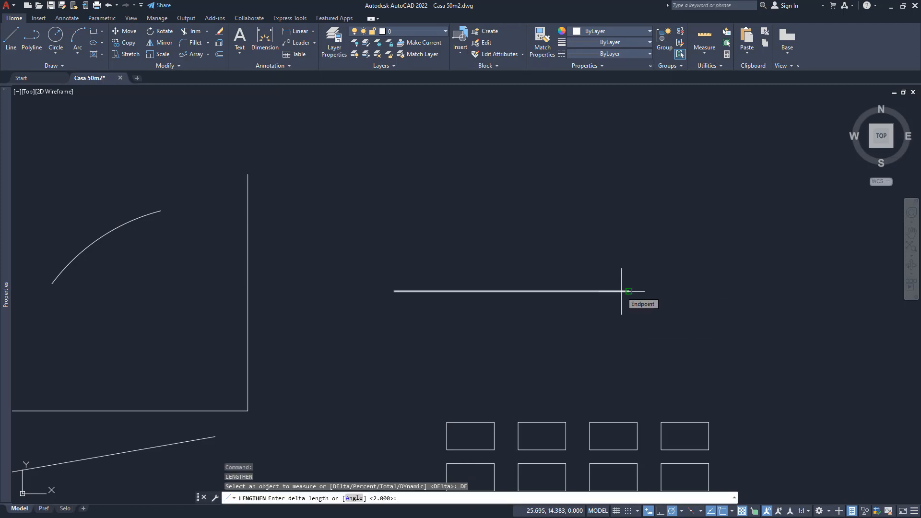
text(.2)
key(Return)
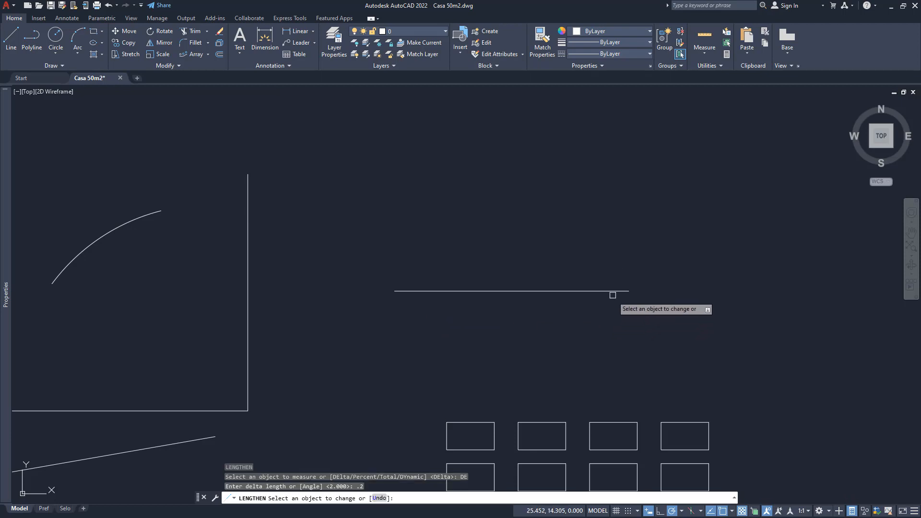
click(618, 290)
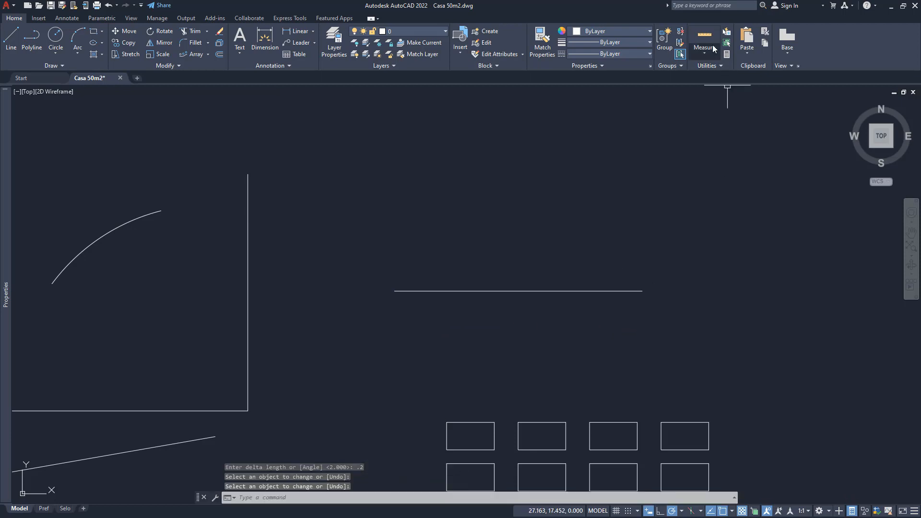
click(704, 39)
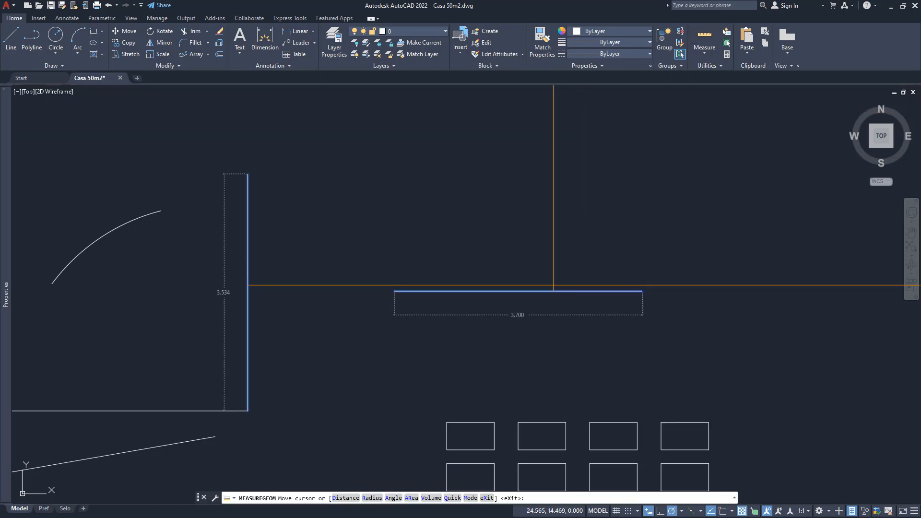
- Lengthen the arc above the U-shape at its upper right end by a delta of 1
key(Escape)
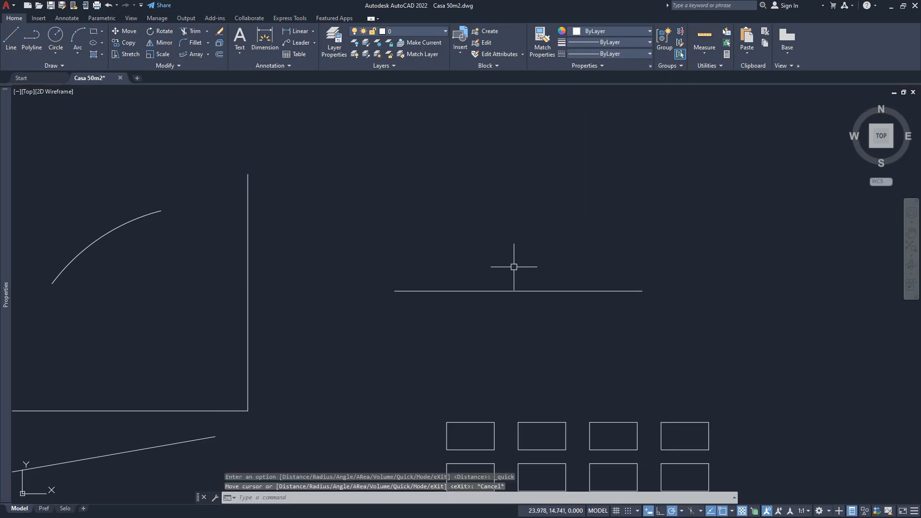
middle_drag(32, 238, 387, 272)
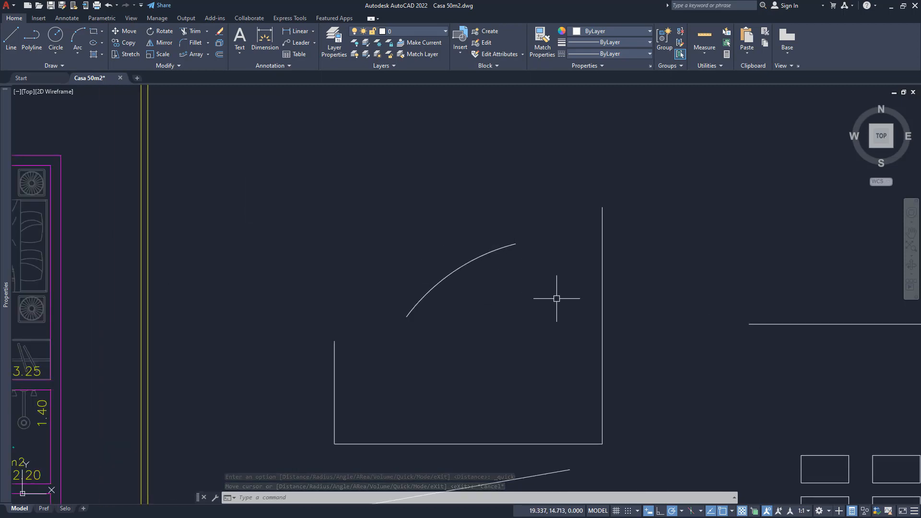
text(LR)
key(BackSpace)
text(E)
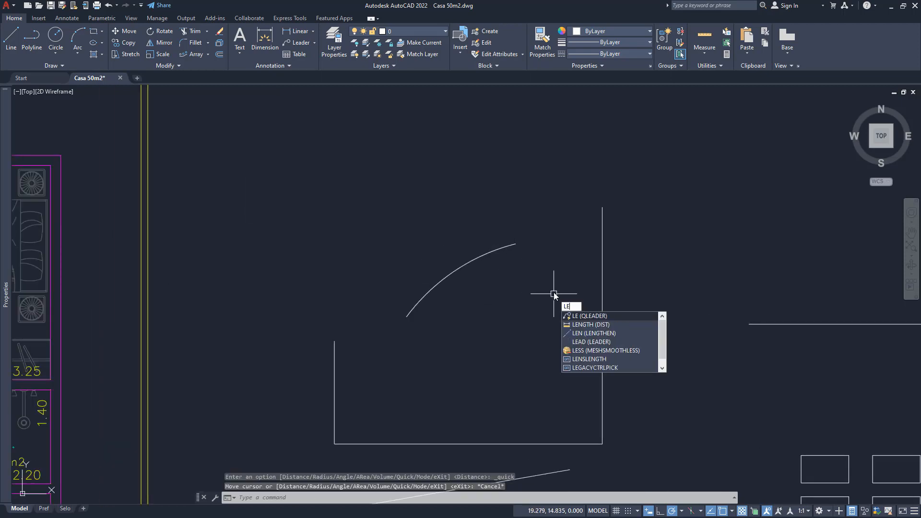
text(N)
key(Return)
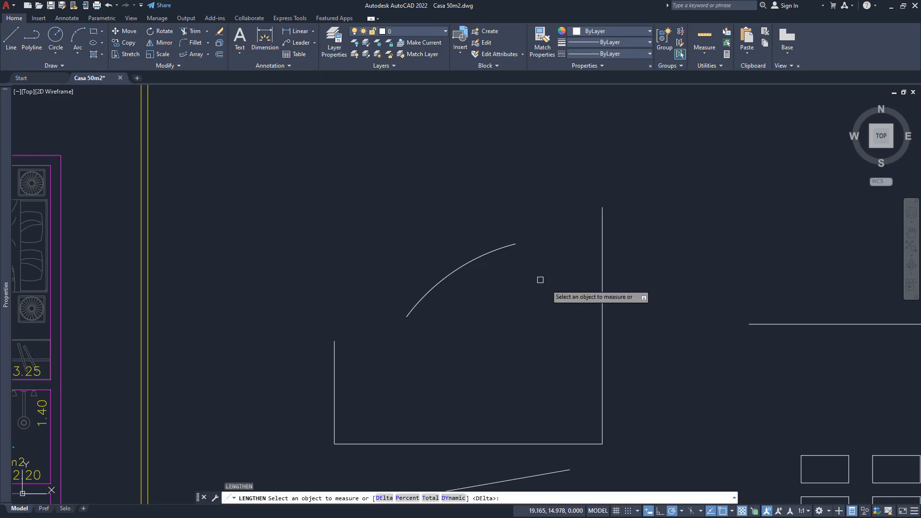
click(507, 245)
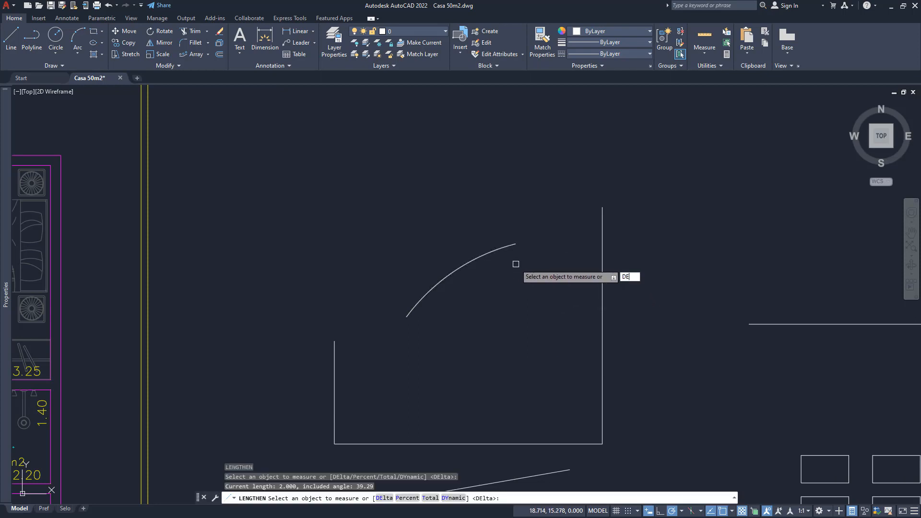
text(DE)
key(Return)
text(1)
key(Return)
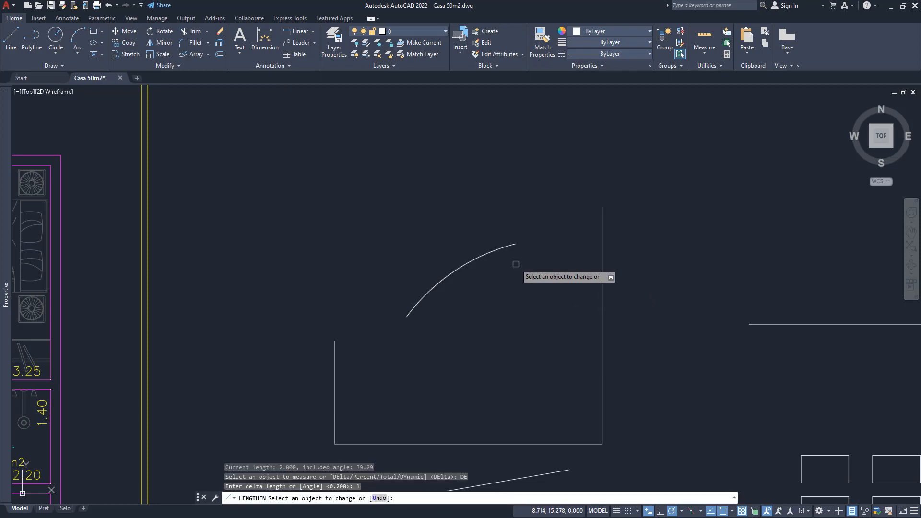
click(509, 247)
key(Return)
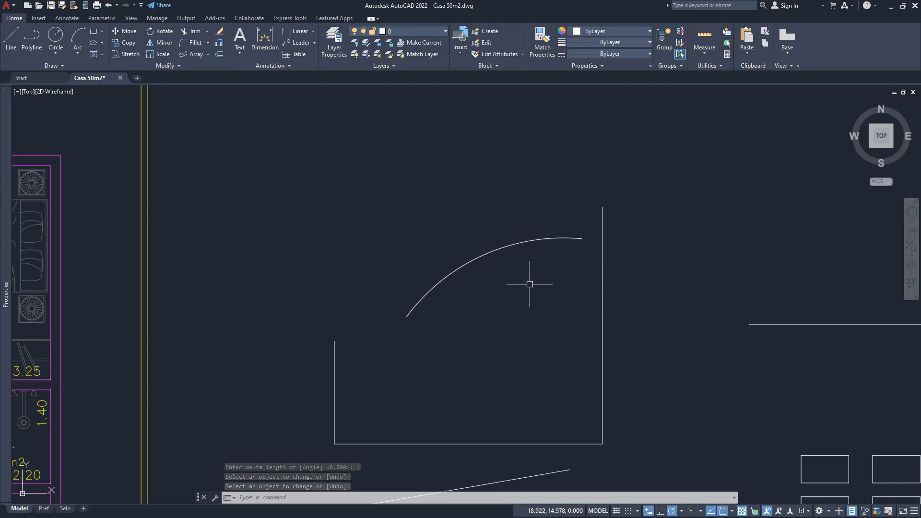
middle_drag(519, 290, 361, 277)
middle_drag(535, 324, 434, 298)
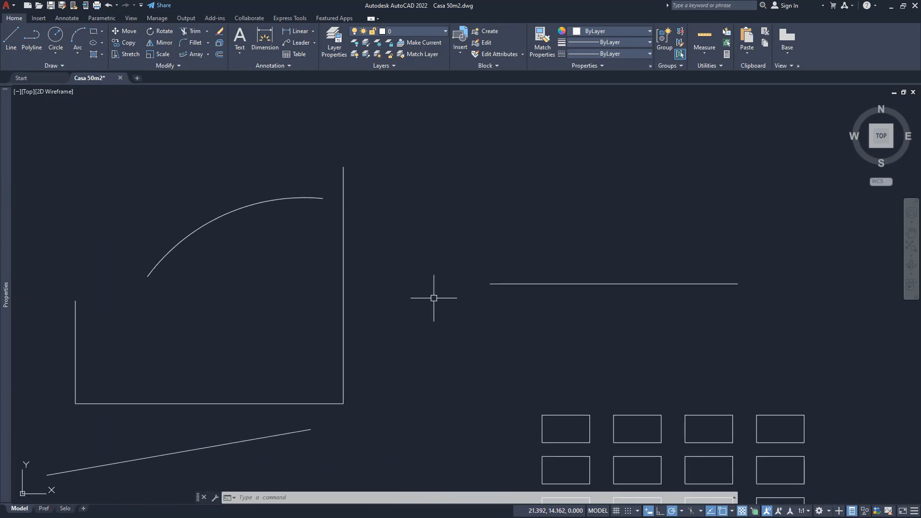
middle_drag(410, 255, 403, 279)
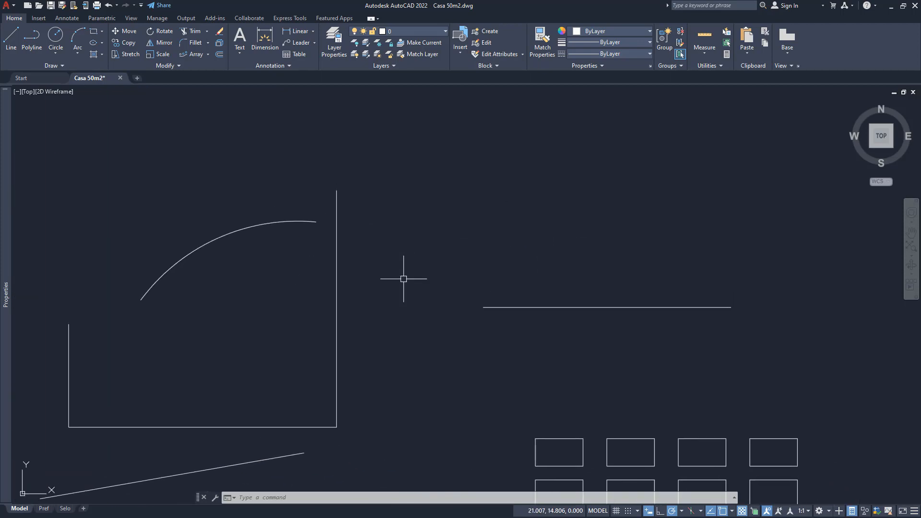
text(E)
key(Escape)
key(Escape)
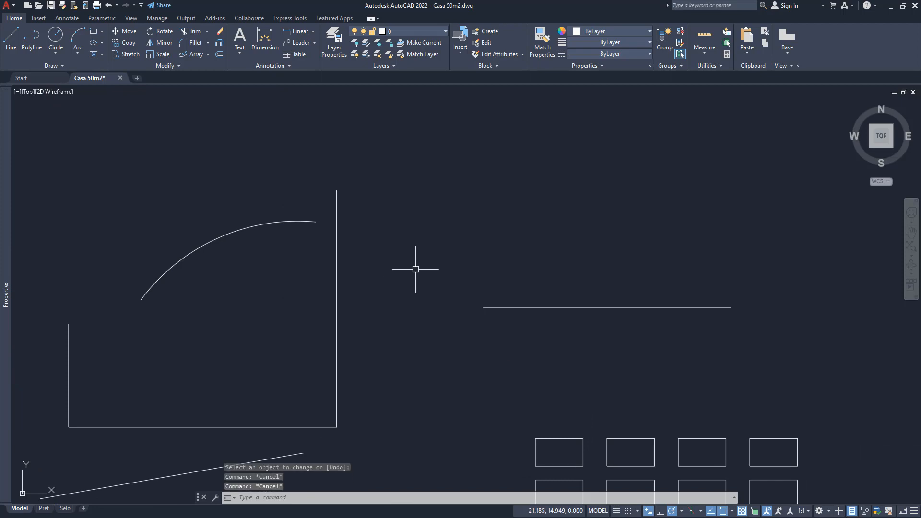
- Draw a horizontal line of length 1 above the left end of the long horizontal line
text(l)
key(Return)
click(470, 228)
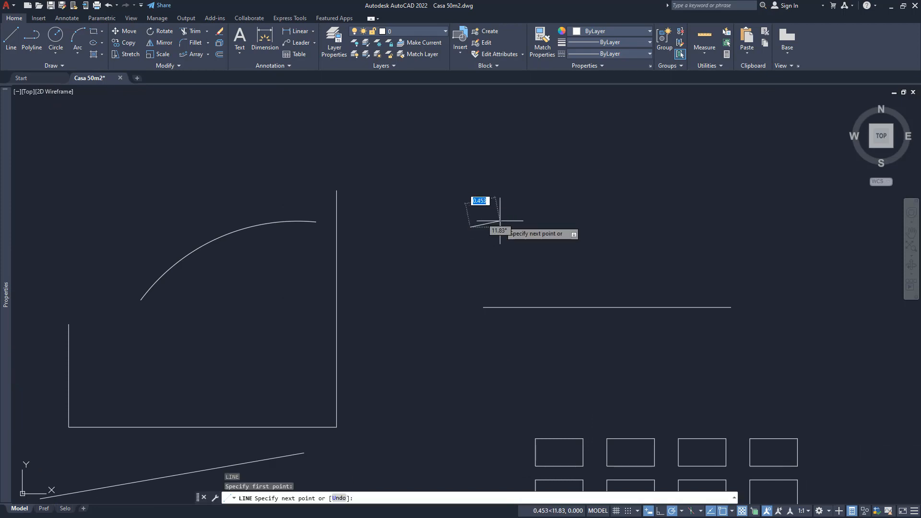
text(1)
key(Return)
- Use Lengthen with the Percent option to reduce the new short line to 50 percent at its right end
key(Return)
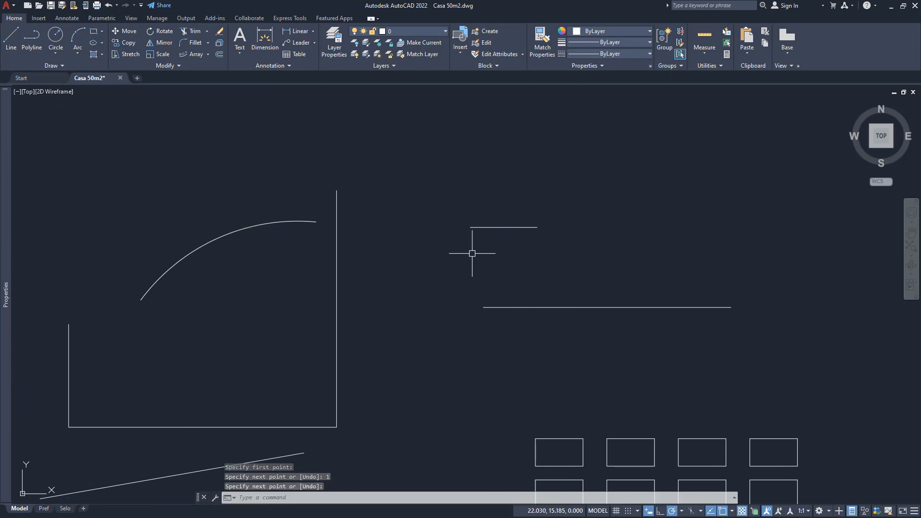
text(LEN)
key(Return)
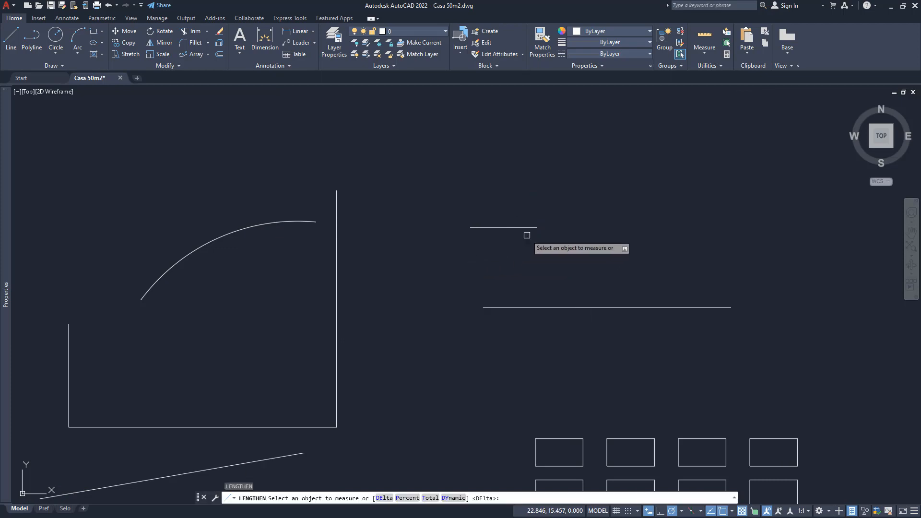
text(P)
key(Return)
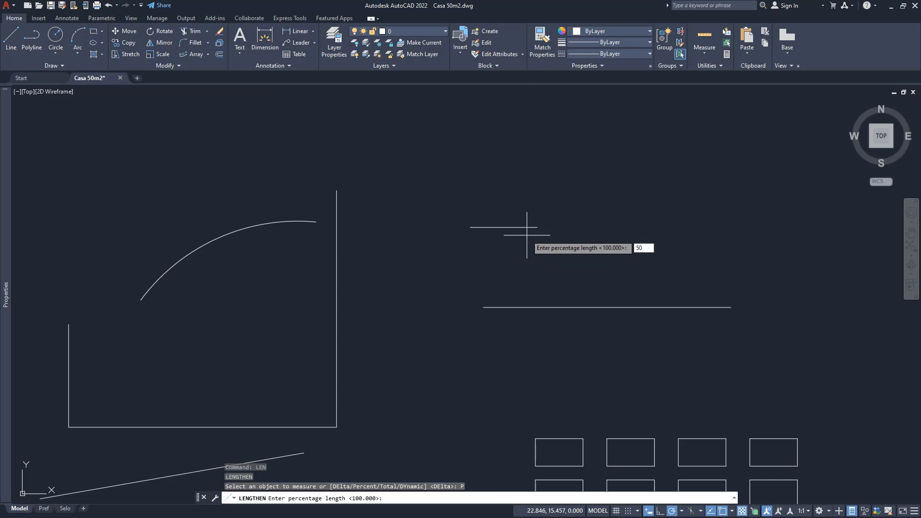
text(50)
key(Return)
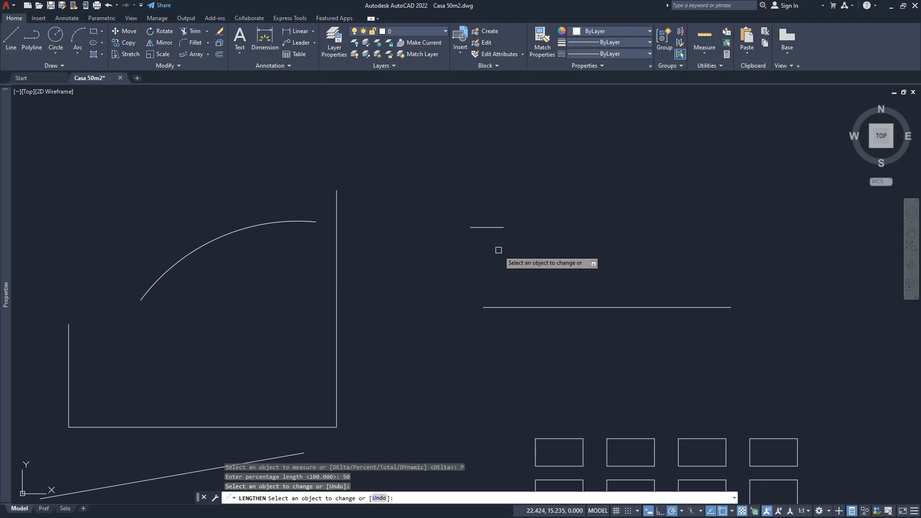
key(Return)
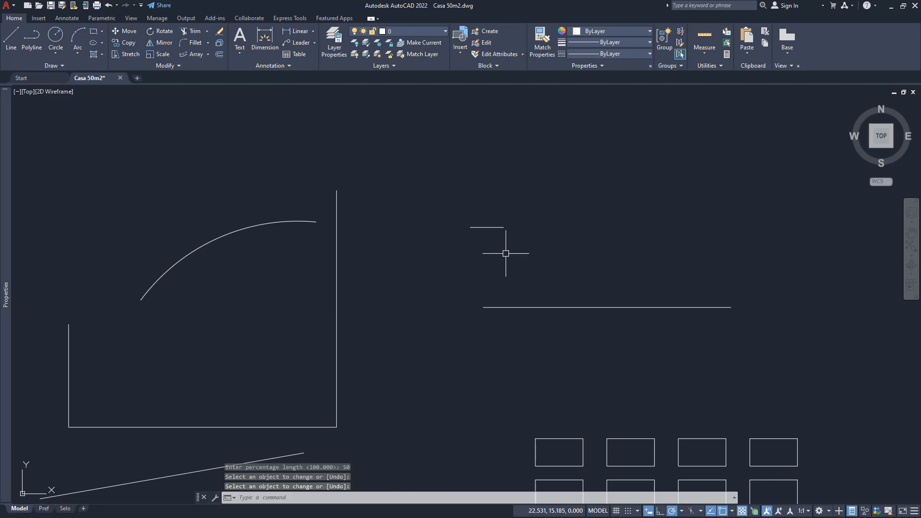
- Lengthen the same short line to 200 percent of its length at its right end
key(Return)
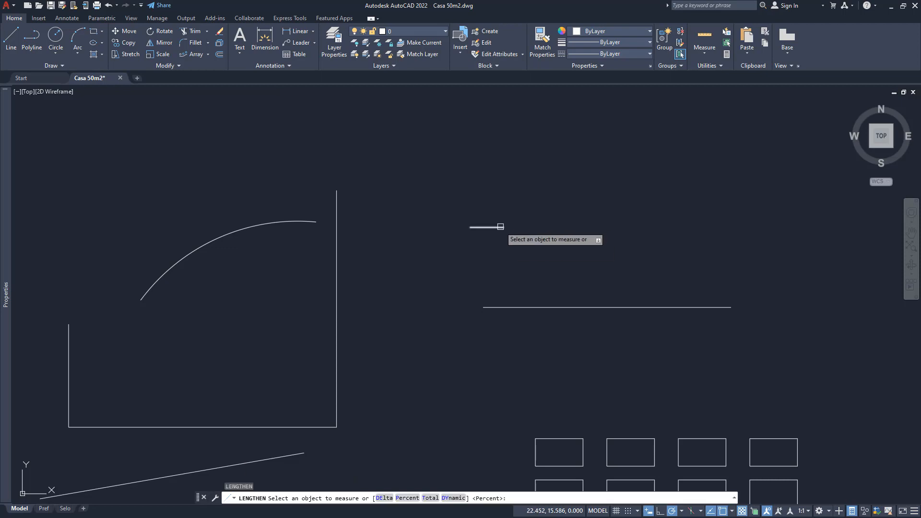
text(P)
key(Return)
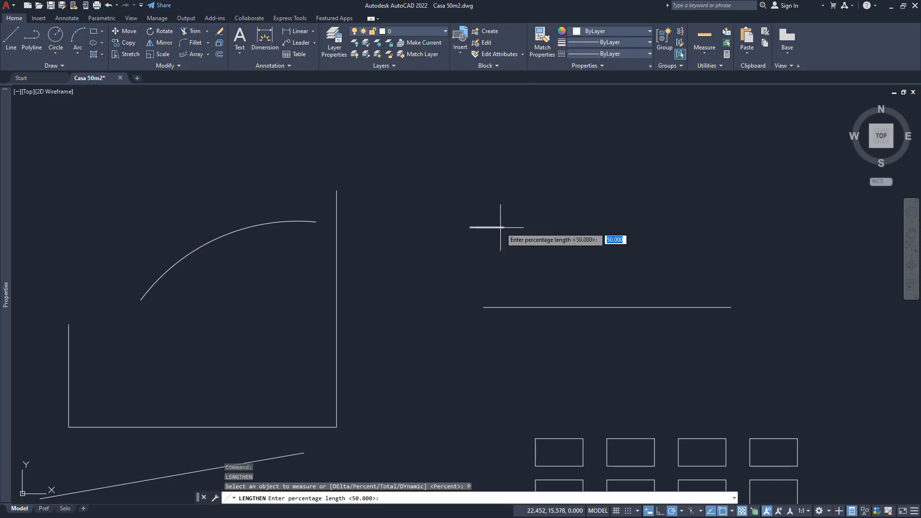
text(200)
key(Return)
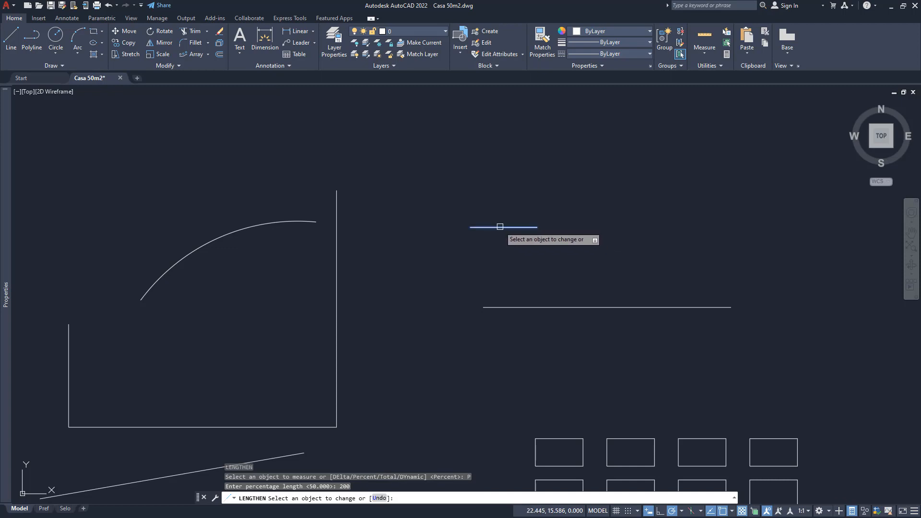
click(503, 261)
key(Return)
- Check the short line's properties and measure the distance between its two endpoints
click(492, 226)
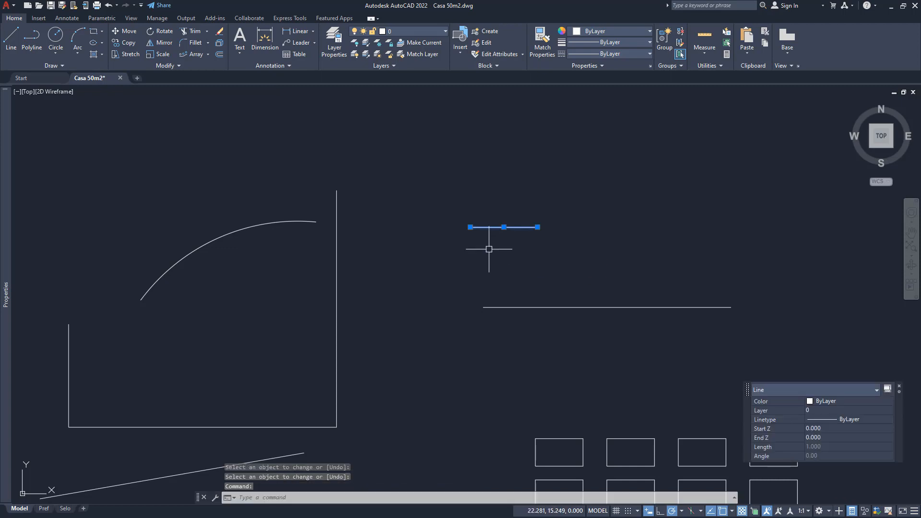
text(di)
key(Return)
click(470, 227)
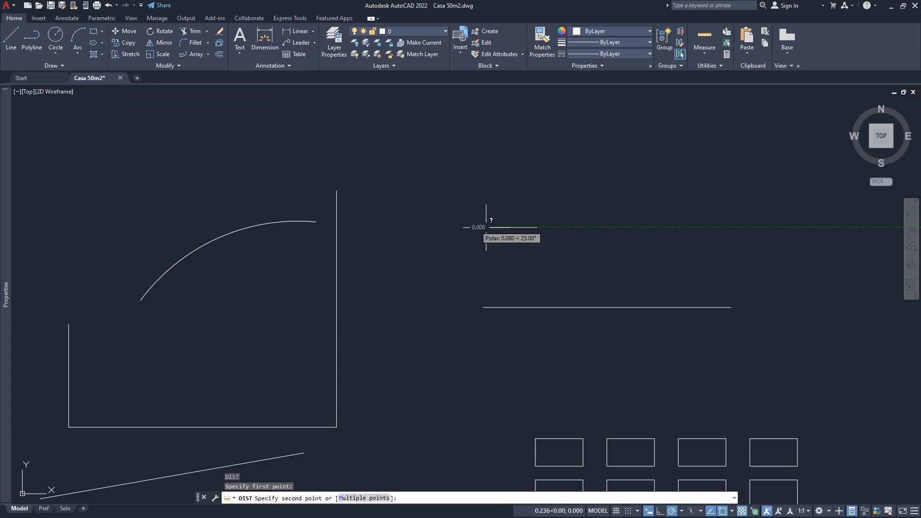
click(537, 226)
key(Escape)
key(Escape)
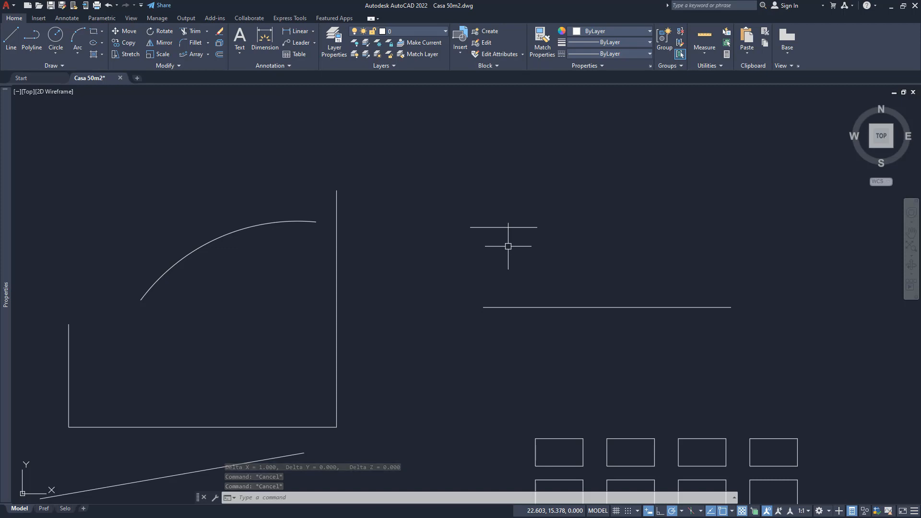
- Use Lengthen's Dynamic option to extend the short line's right end to align with the upper right corner of the top row's last rectangle
middle_drag(495, 251, 390, 225)
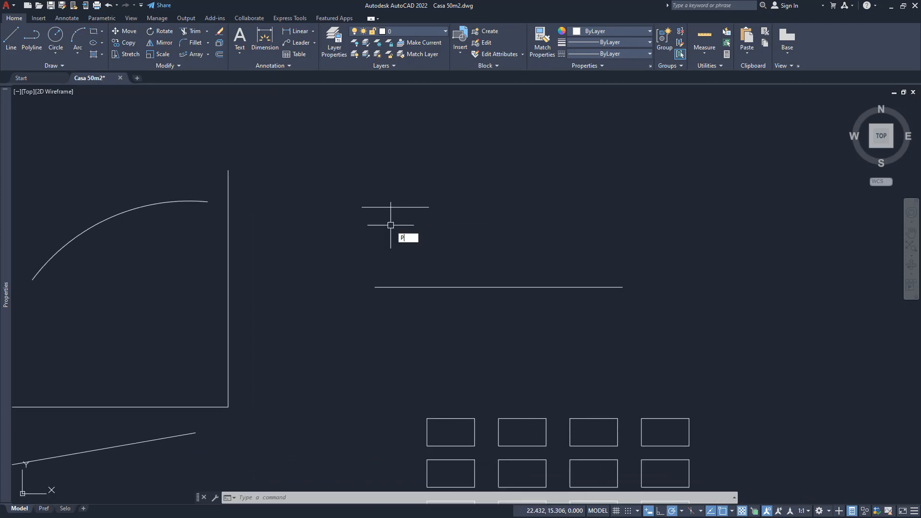
key(Return)
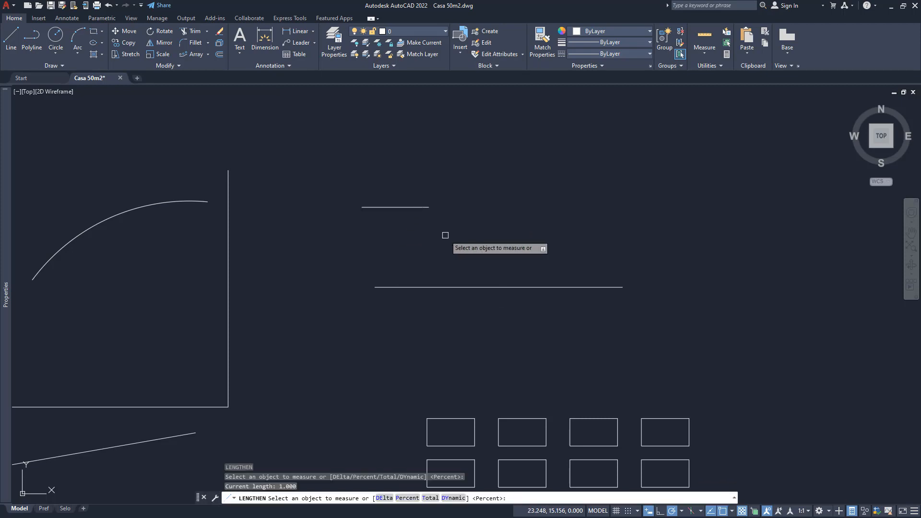
key(Return)
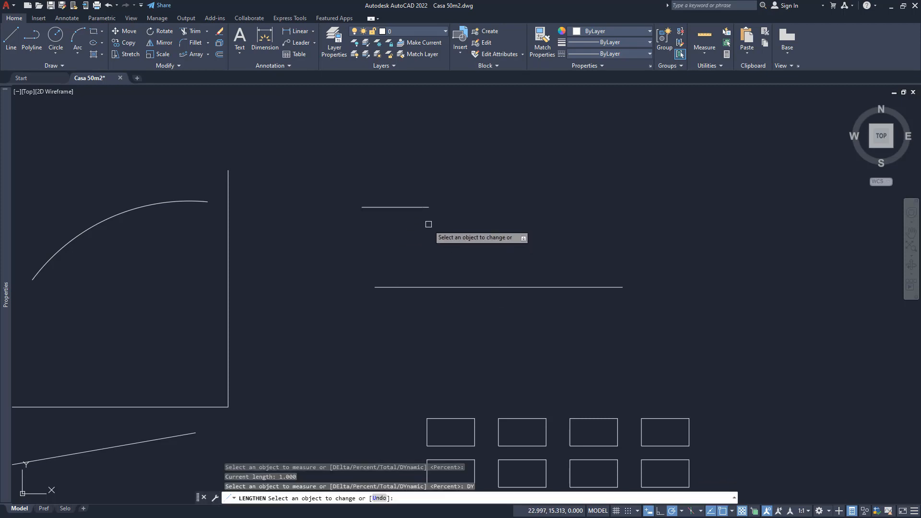
click(425, 208)
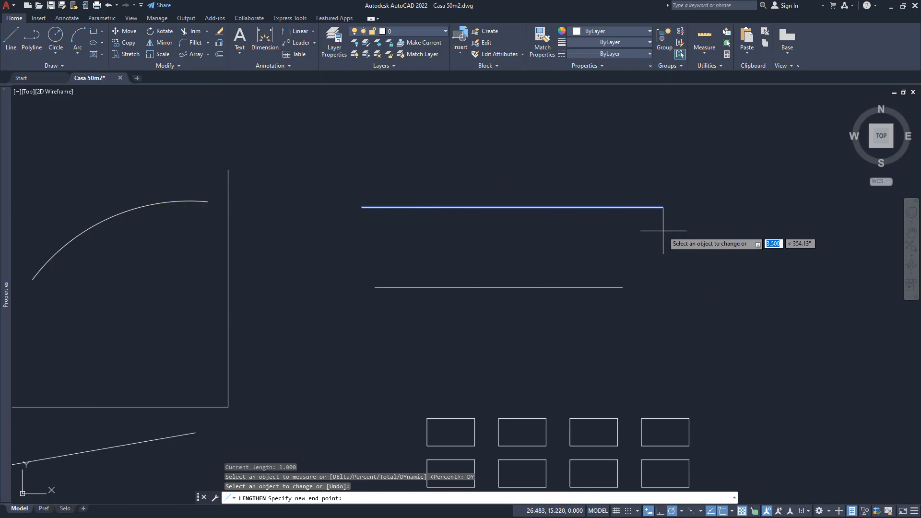
click(688, 418)
key(Return)
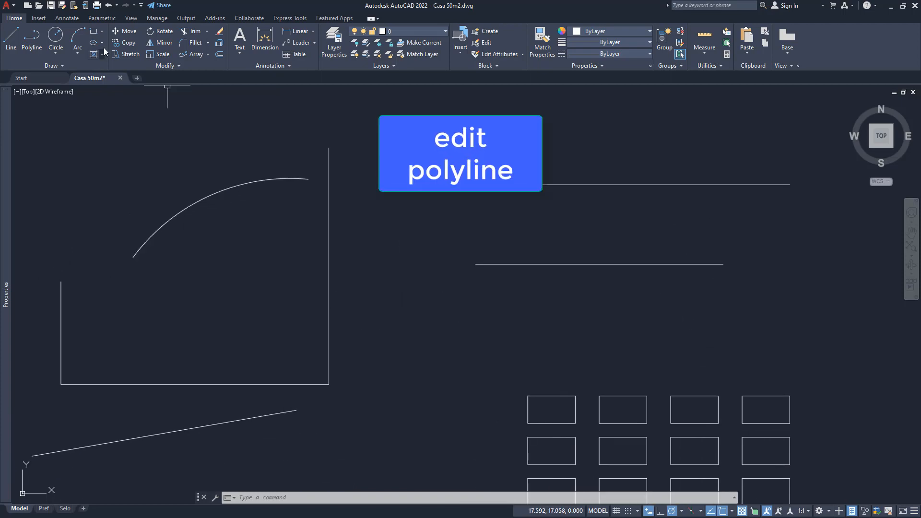
click(168, 65)
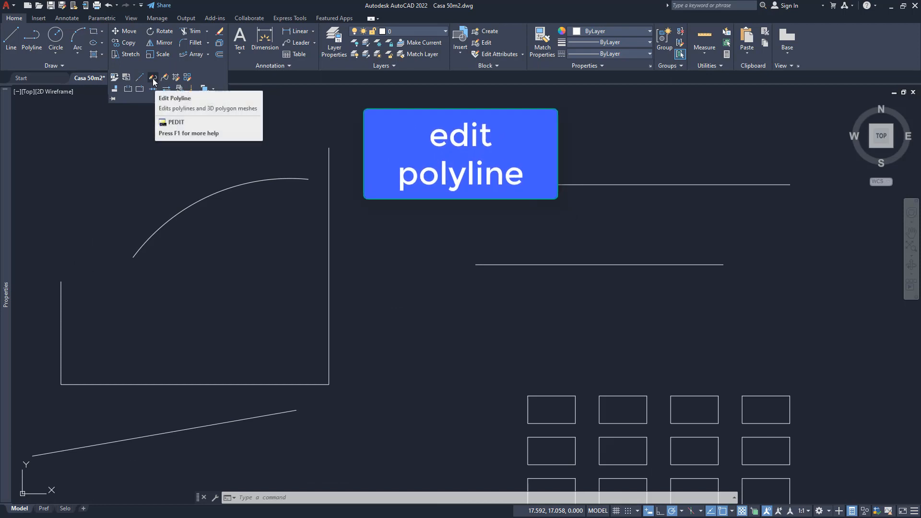
click(153, 78)
mouse_move(395, 277)
middle_down()
mouse_move(411, 262)
mouse_move(528, 219)
middle_up()
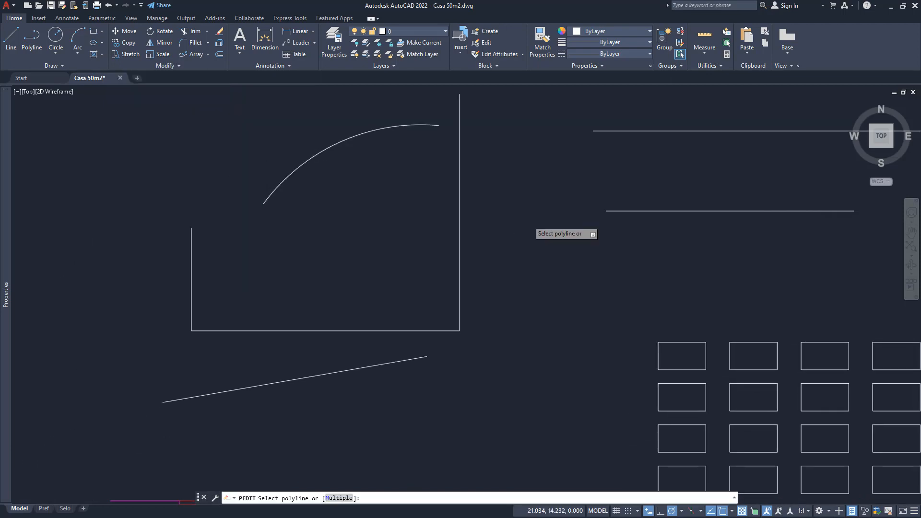
scroll(528, 219, down, 3)
middle_drag(432, 341, 471, 214)
scroll(406, 339, up, 2)
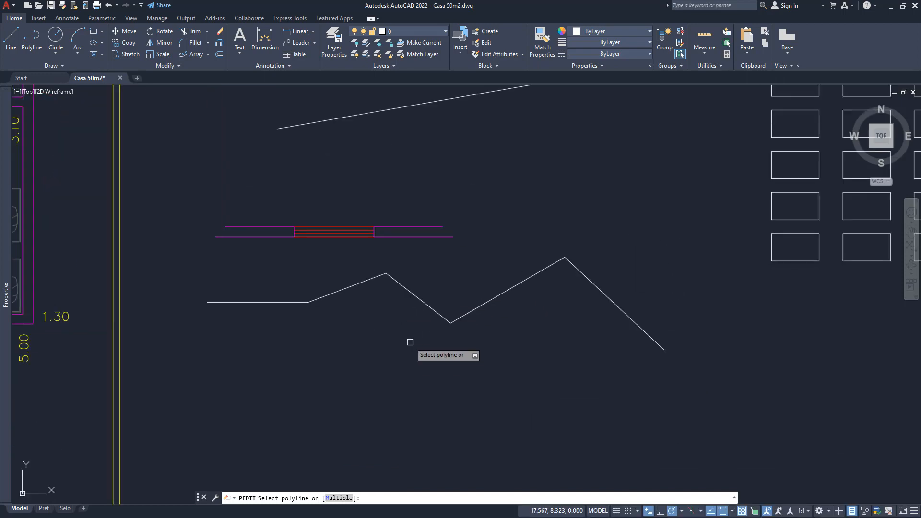
mouse_move(409, 341)
middle_down()
mouse_move(407, 264)
mouse_move(403, 286)
mouse_move(349, 290)
middle_up()
key(Escape)
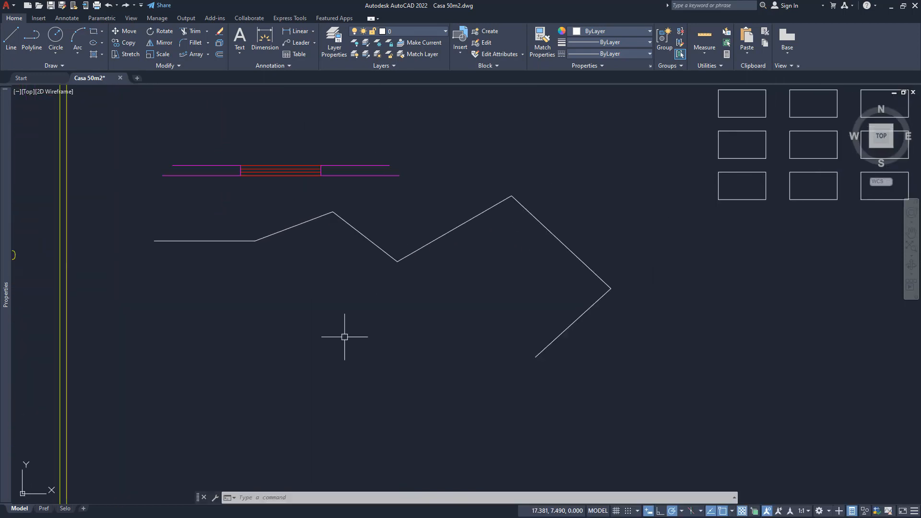
- Use Edit Polyline's Join option to join the separate lower-right diagonal segment to the zigzag polyline
text(PE)
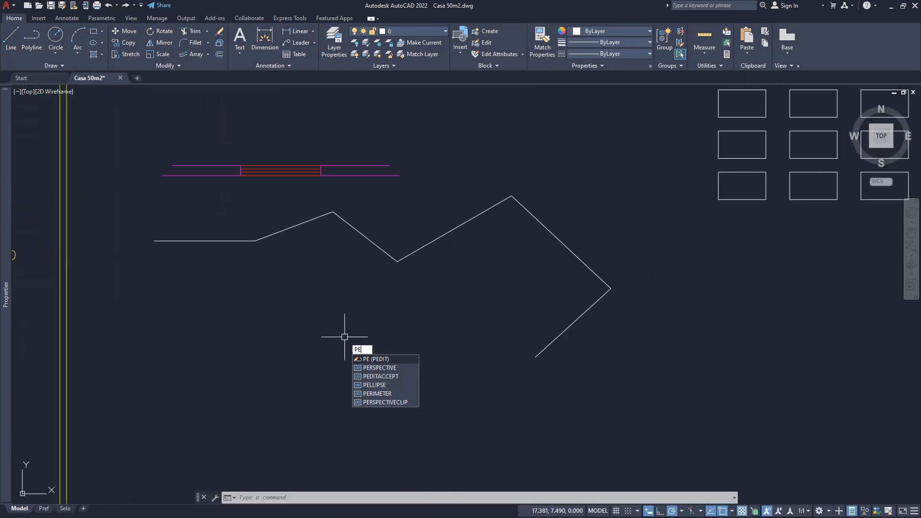
key(Return)
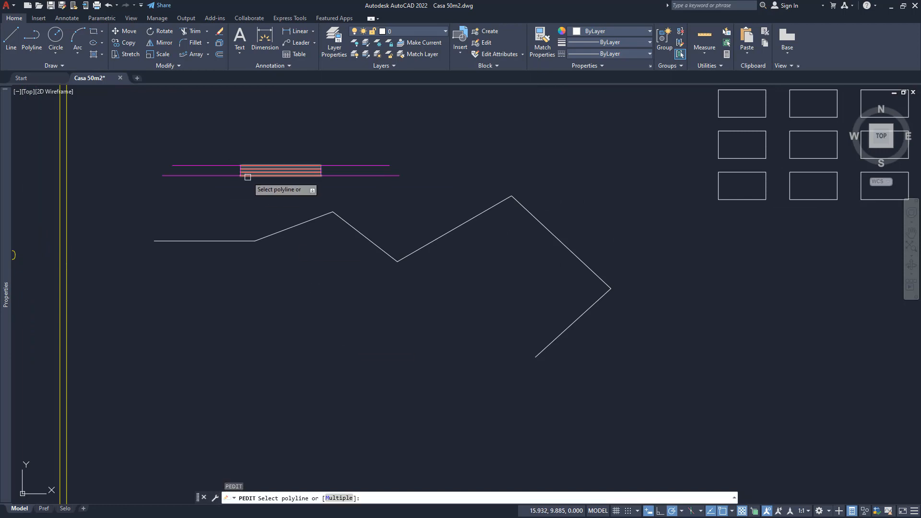
click(287, 231)
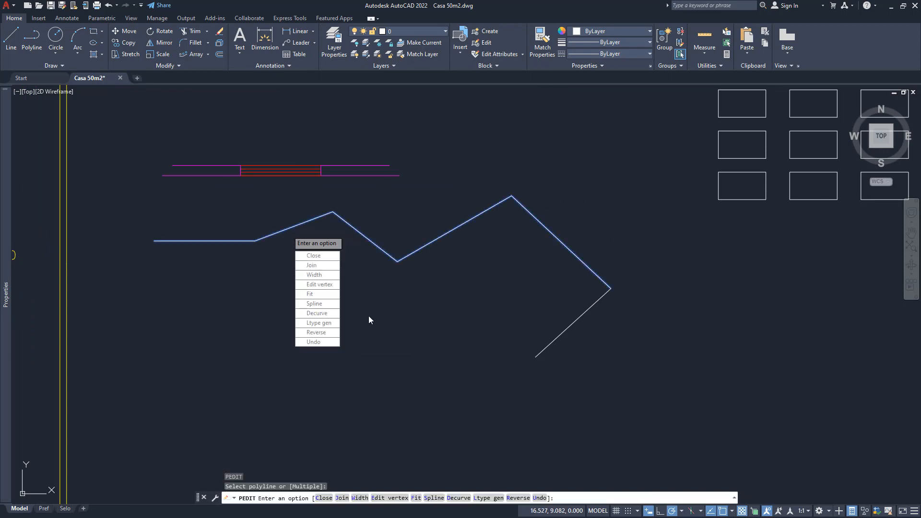
click(309, 265)
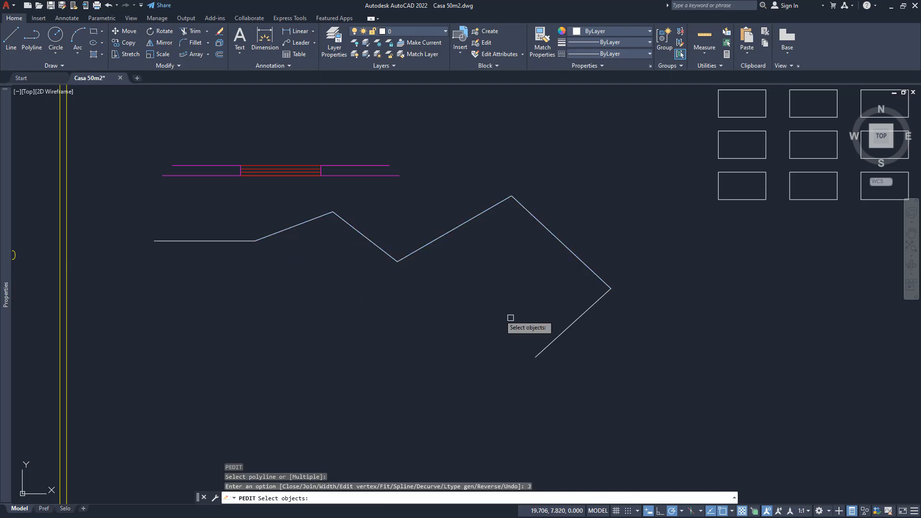
click(597, 301)
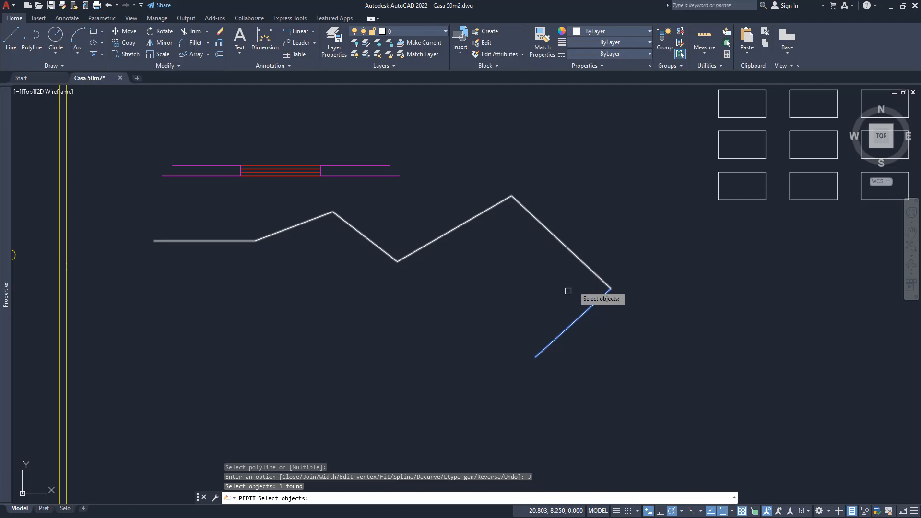
key(Return)
key(Return)
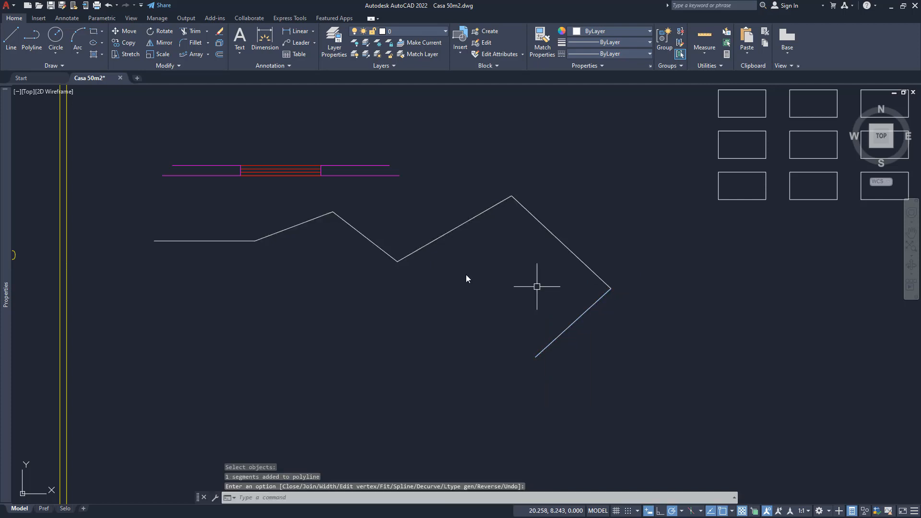
- Use Edit Polyline's Width option to set all segments of the joined polyline to a width of 0.1
click(538, 221)
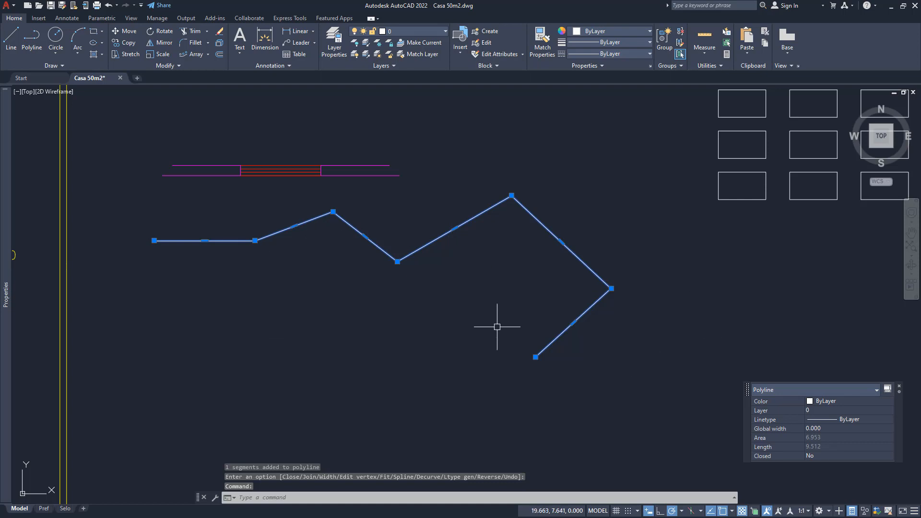
key(Return)
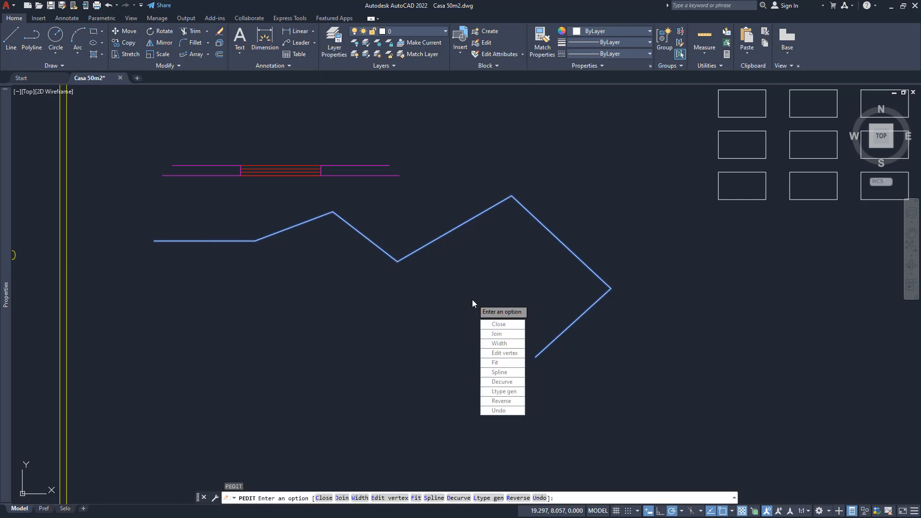
click(502, 343)
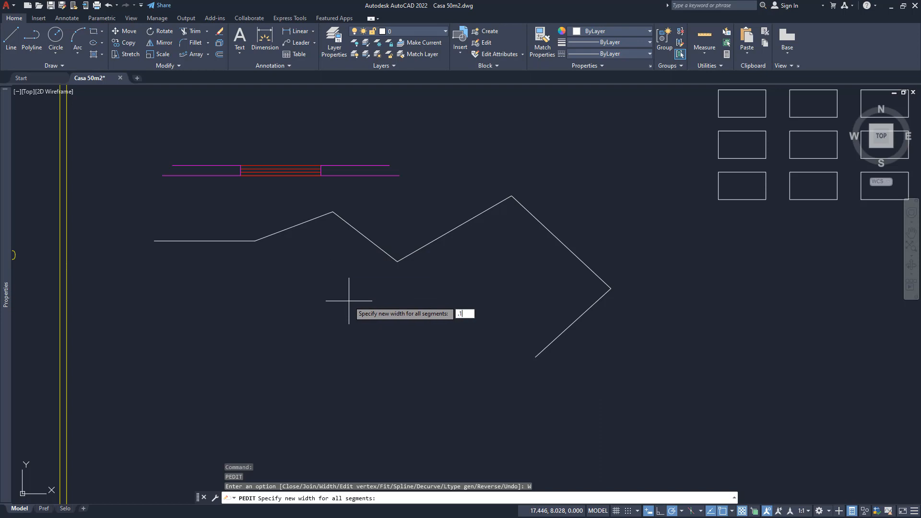
key(Return)
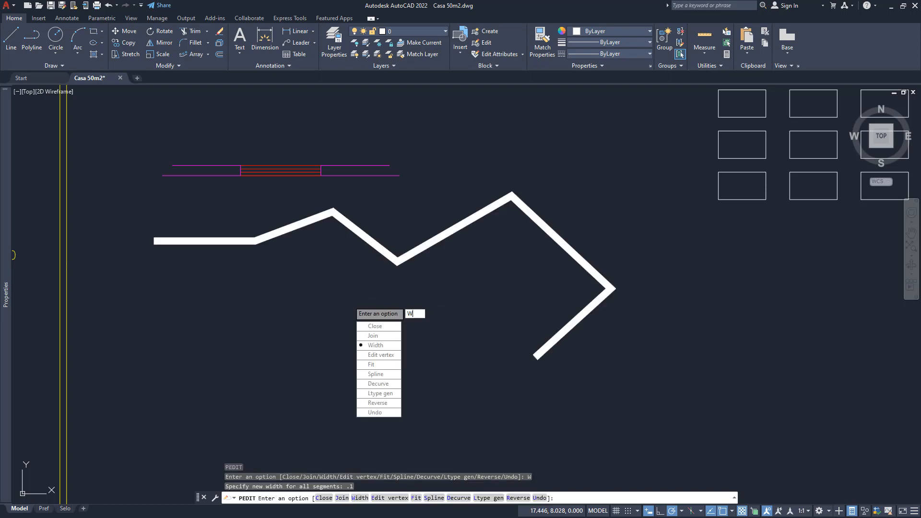
- Set the width of all the polyline's segments to 0
key(Return)
text(0)
key(Return)
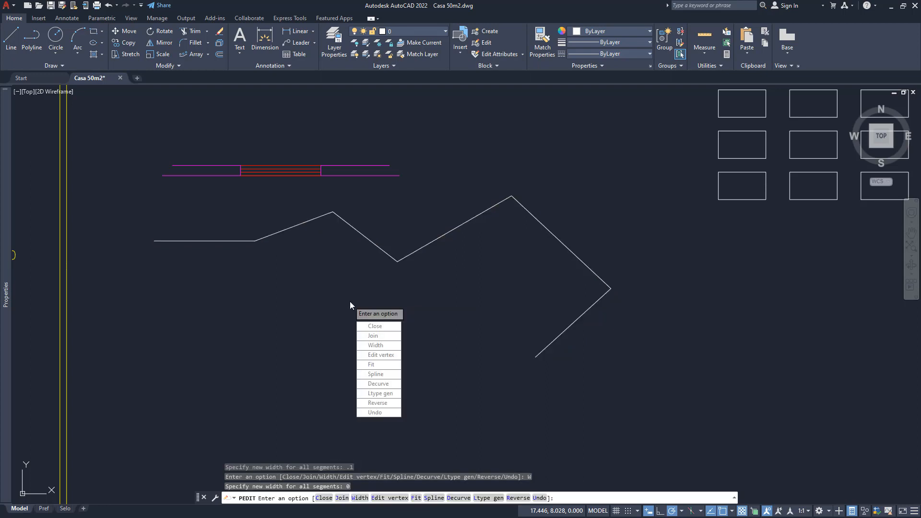
- In Edit vertex, advance to the polyline's fourth vertex and insert a new vertex after it, to its right at about 19.20, 8.70
click(385, 355)
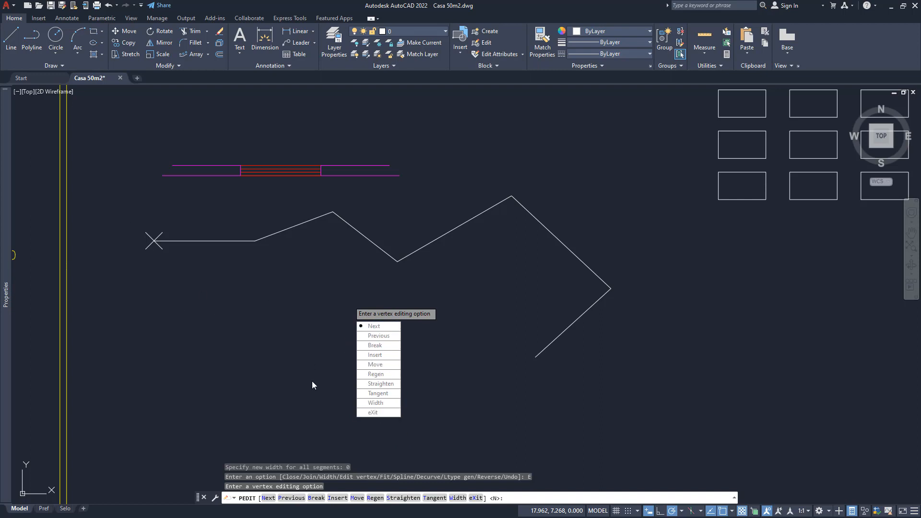
click(378, 327)
click(373, 327)
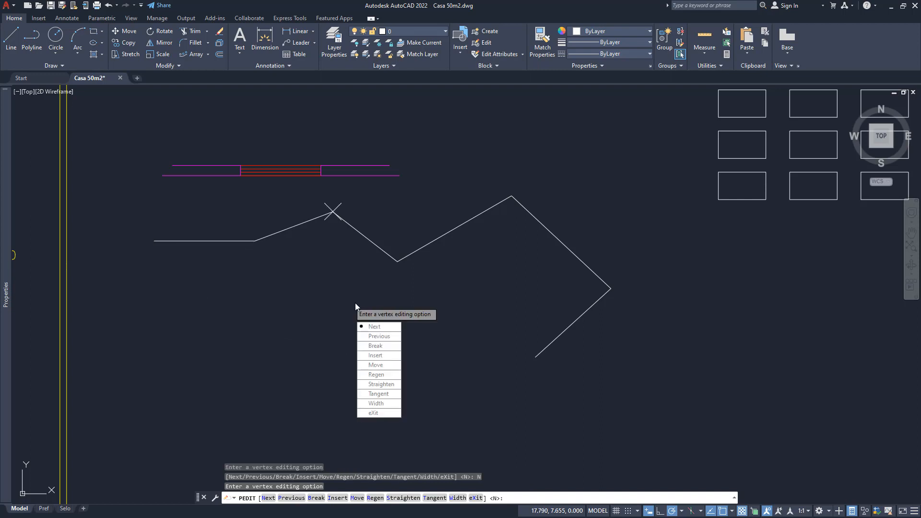
click(380, 326)
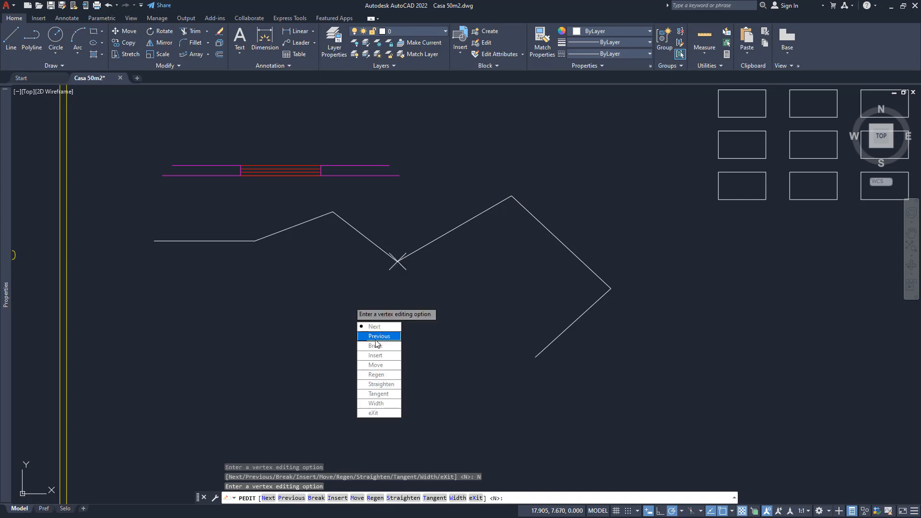
click(376, 355)
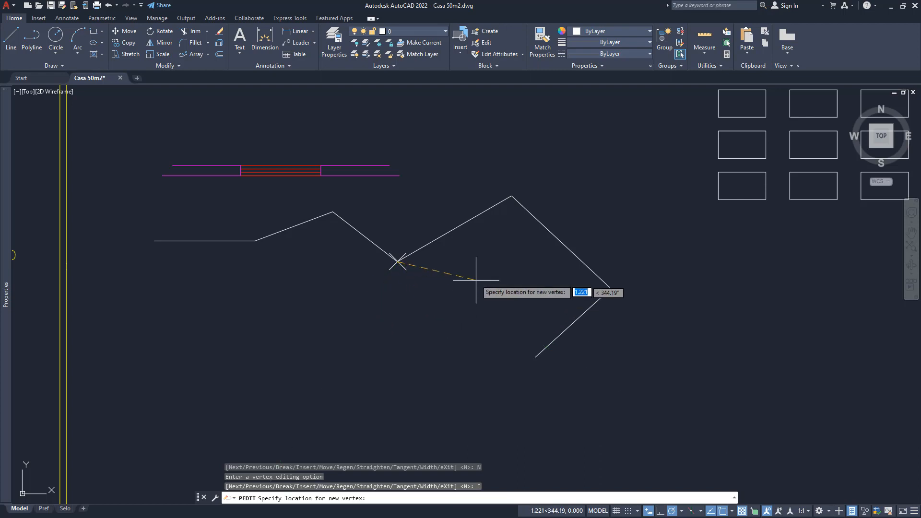
click(465, 256)
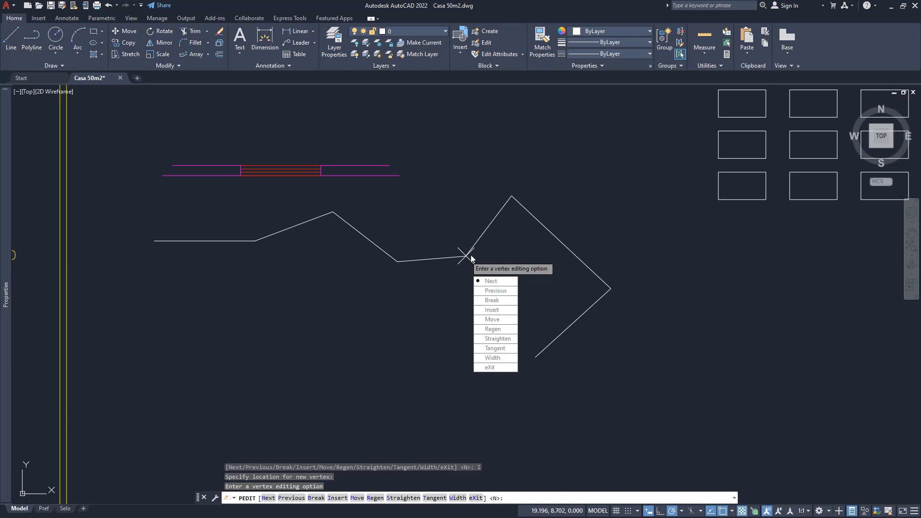
- Break the polyline at the current vertex with the Break and Go options, and finish Edit Polyline
click(492, 299)
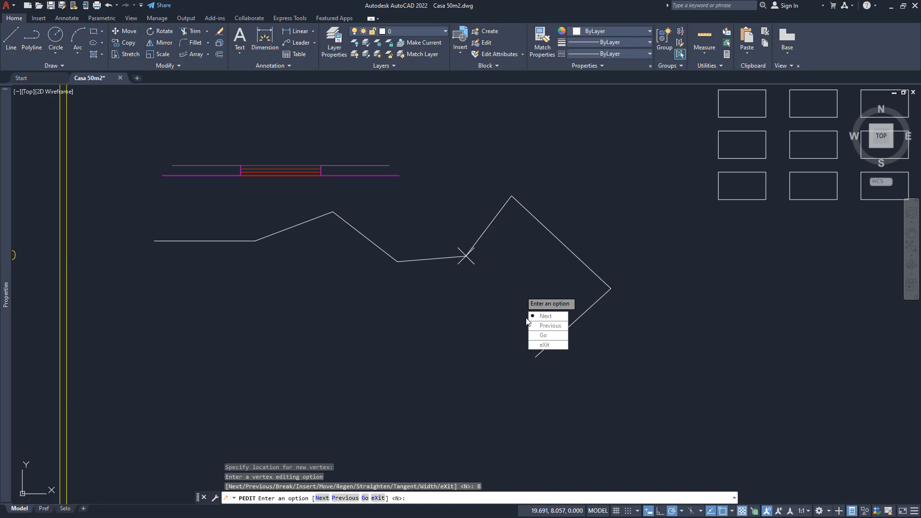
click(545, 337)
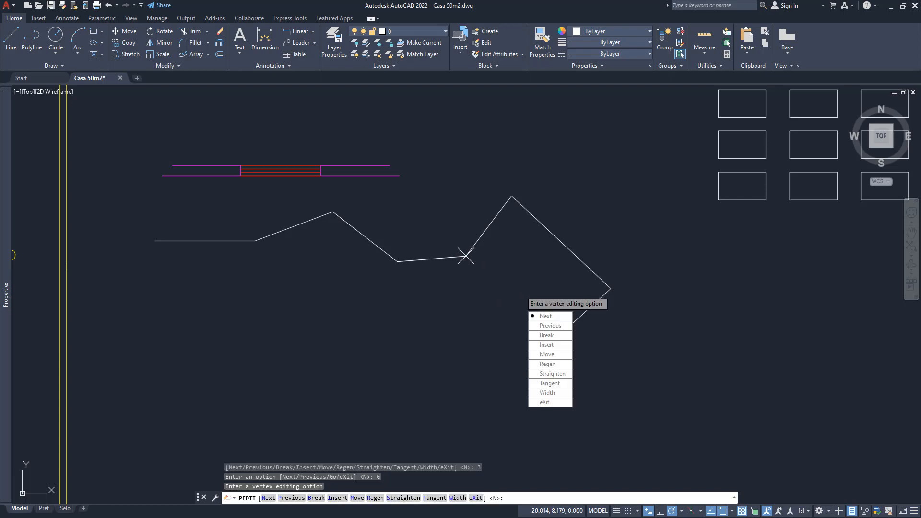
click(545, 402)
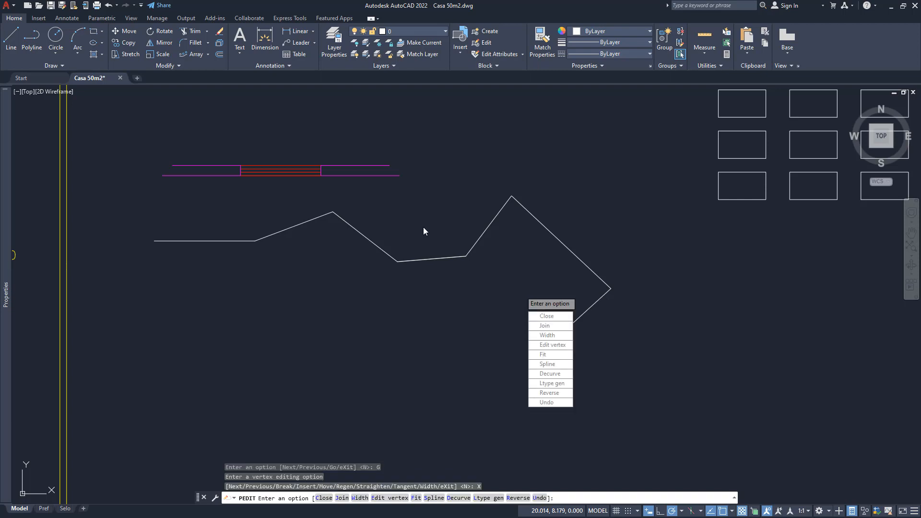
key(Return)
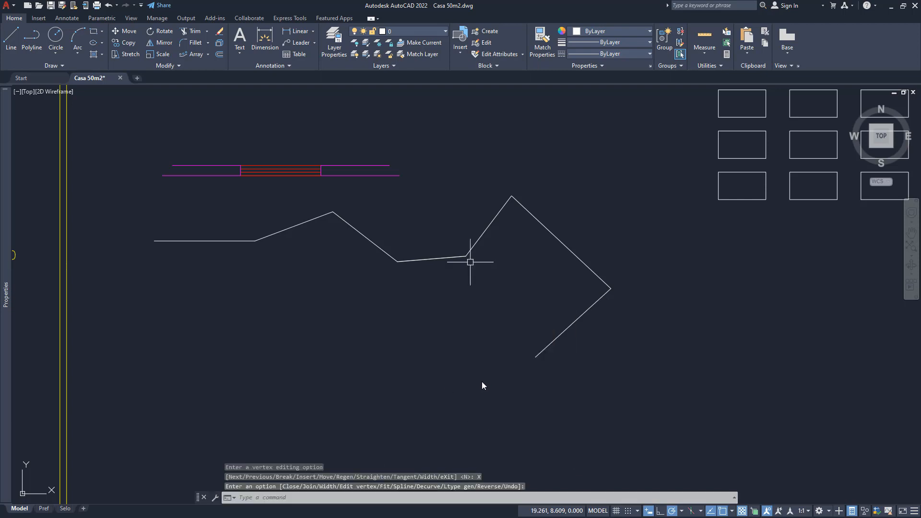
- Select the polyline pieces on both sides of the break to check where they separate, leaving nothing selected
click(440, 257)
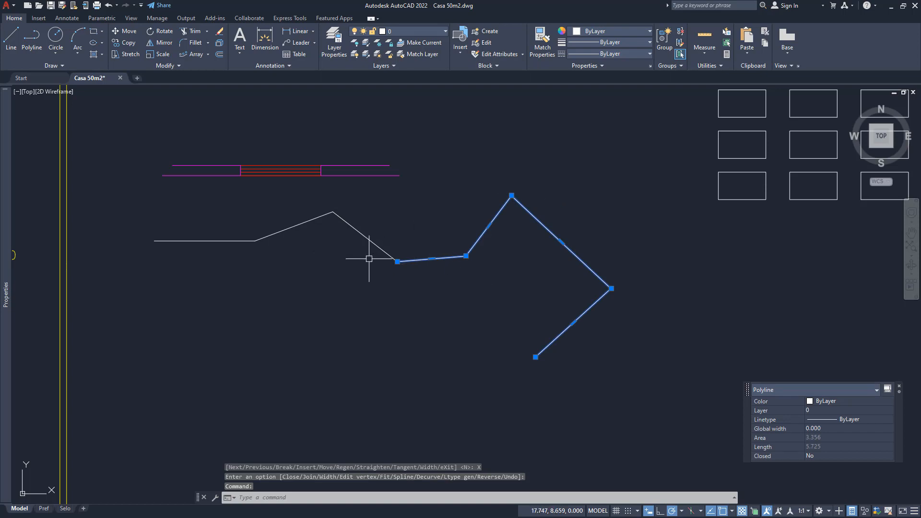
key(Escape)
key(Escape)
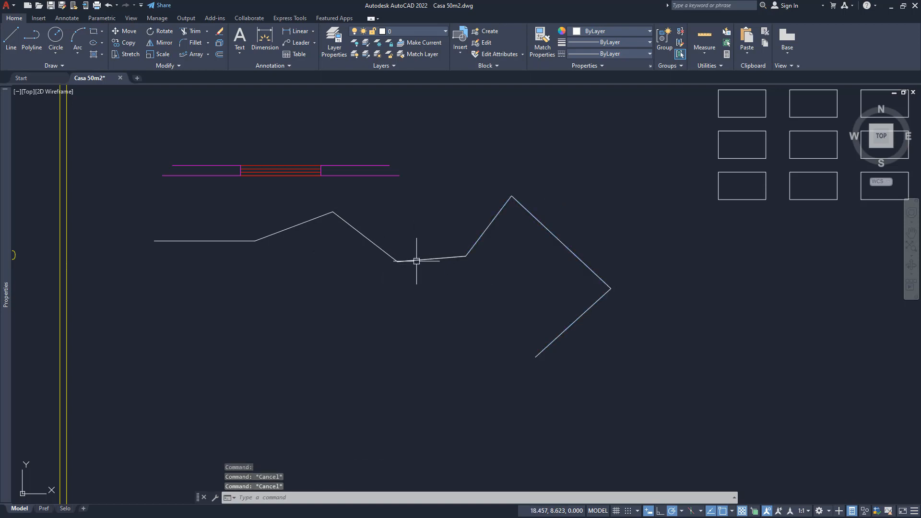
click(417, 259)
click(369, 239)
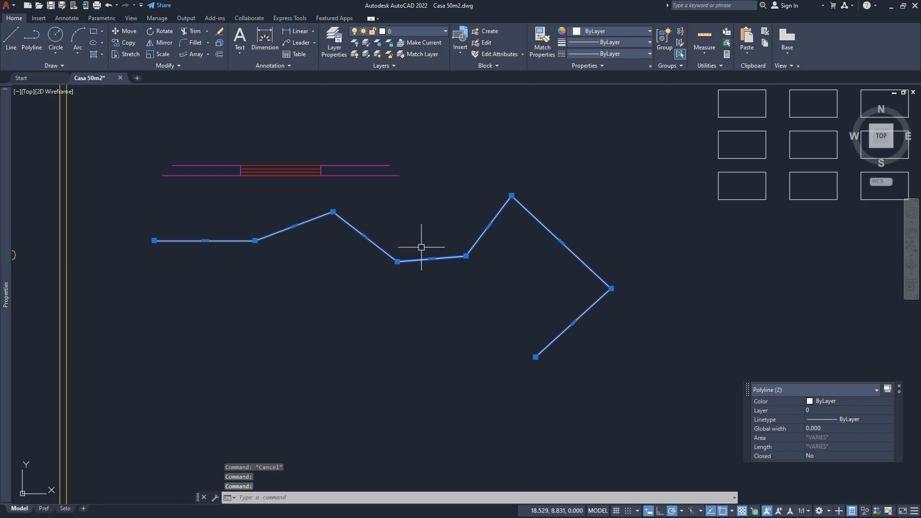
key(Escape)
key(Escape)
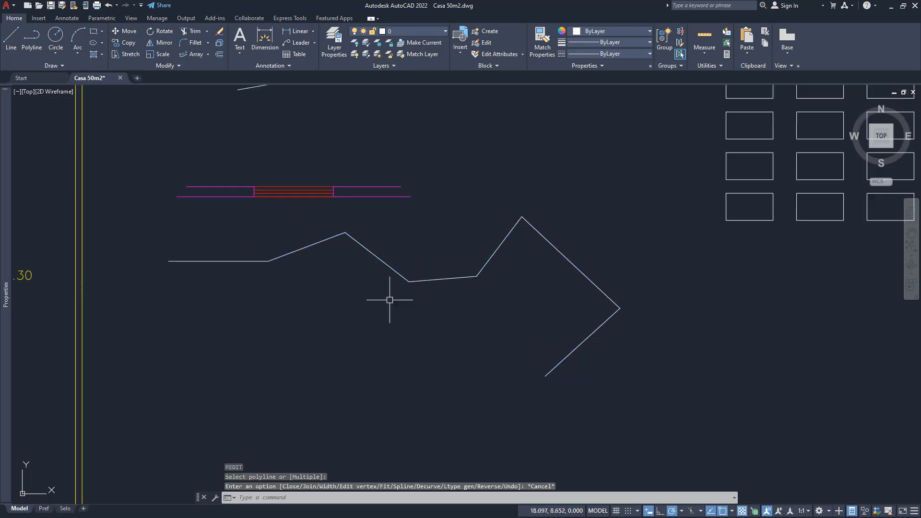
- Using the fourth vertex's grip, add a polyline vertex above it at about 18.37, 9.36
middle_drag(396, 293, 377, 312)
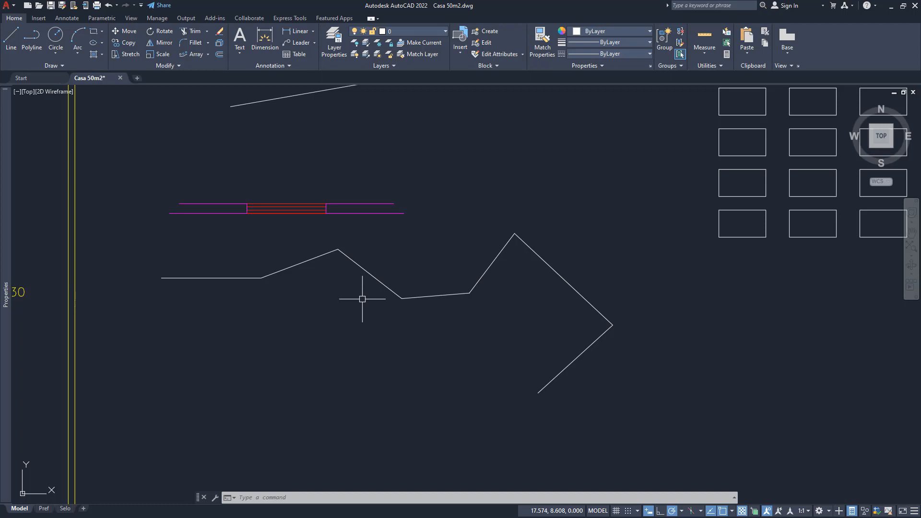
click(361, 267)
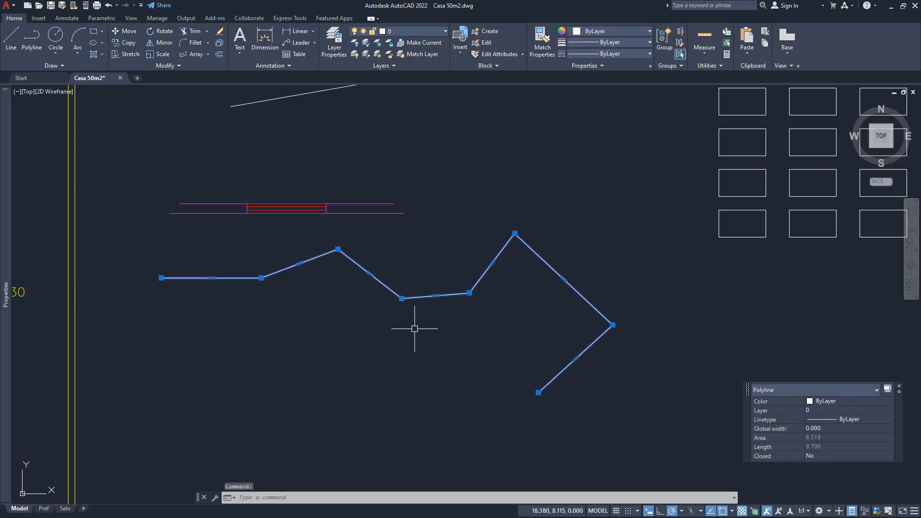
mouse_move(402, 298)
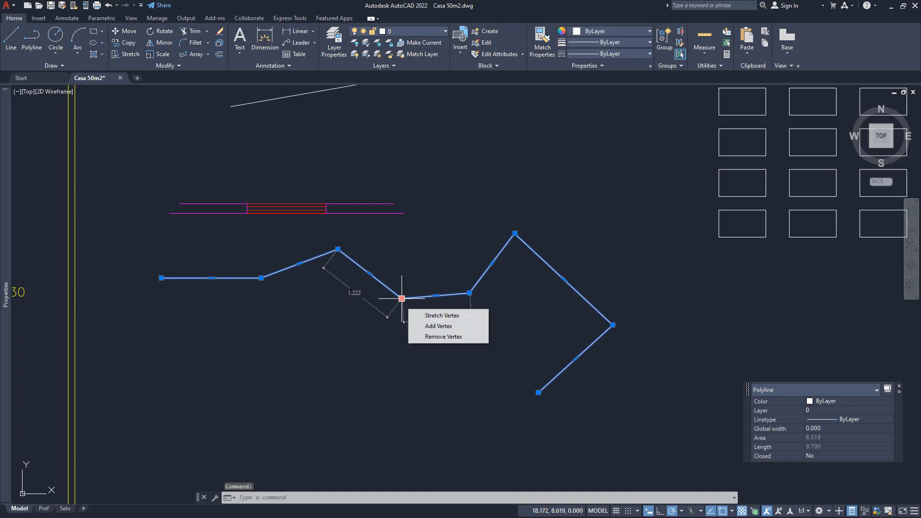
click(435, 326)
click(414, 249)
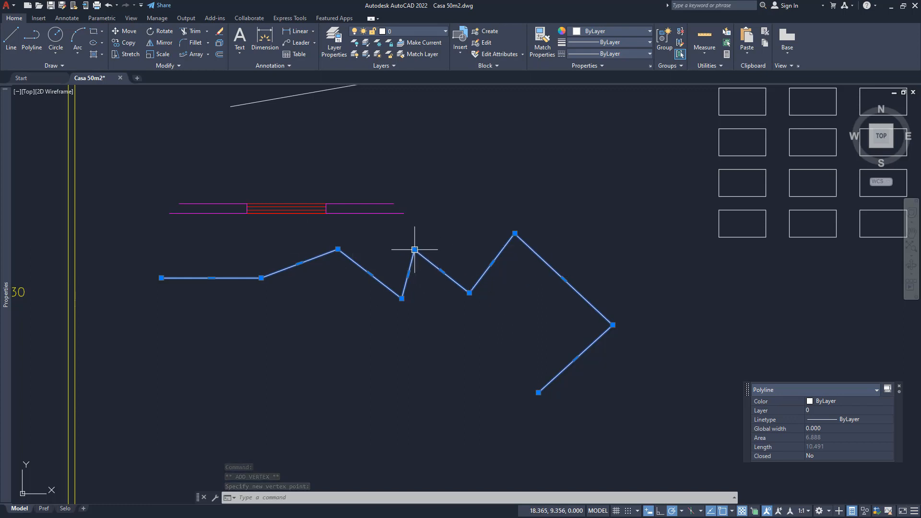
- Convert the segment between the fourth vertex and the added vertex to an arc, with its midpoint about 0.16 units to the right
mouse_move(414, 250)
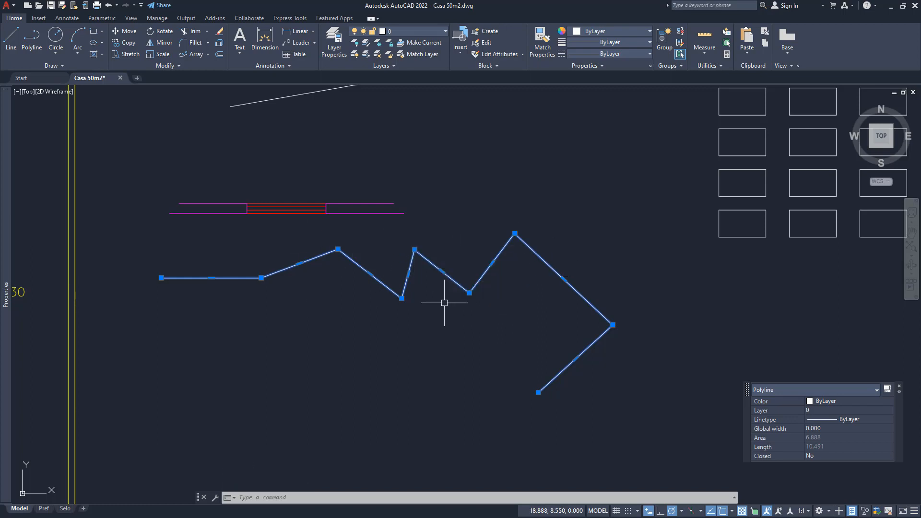
click(408, 274)
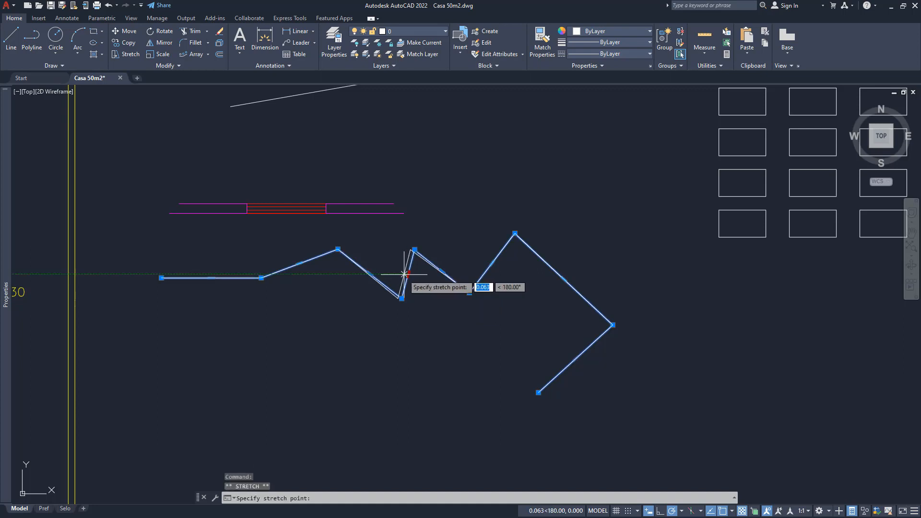
key(ctrl)
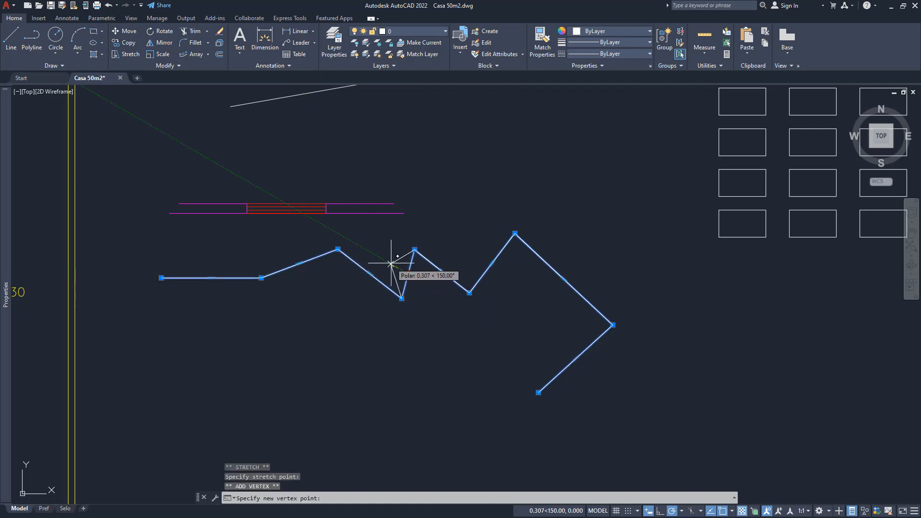
key(ctrl)
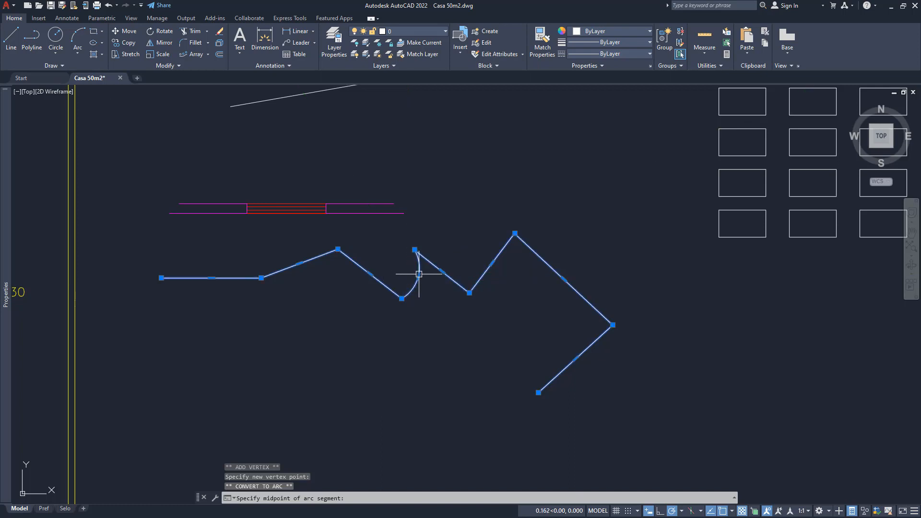
click(419, 274)
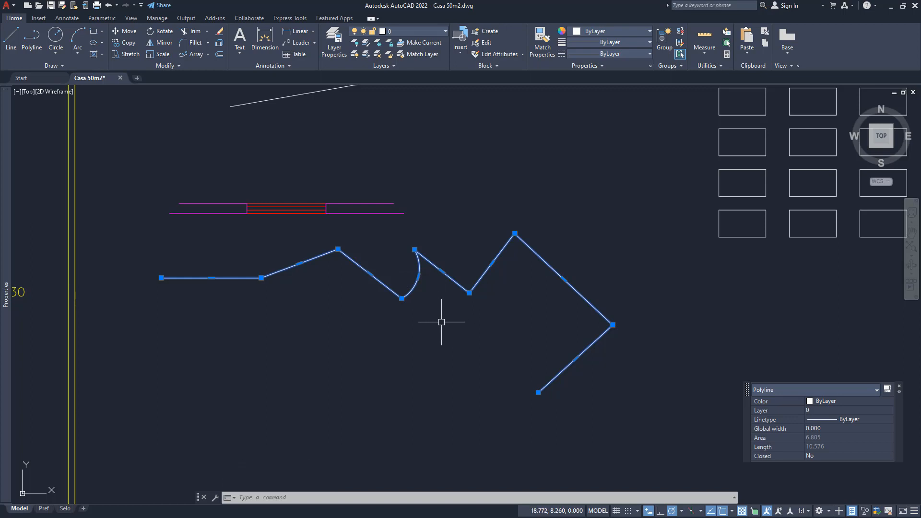
- Deselect the polyline and undo both the arc conversion and the grip-added vertex
key(Escape)
key(ctrl+z)
key(ctrl+z)
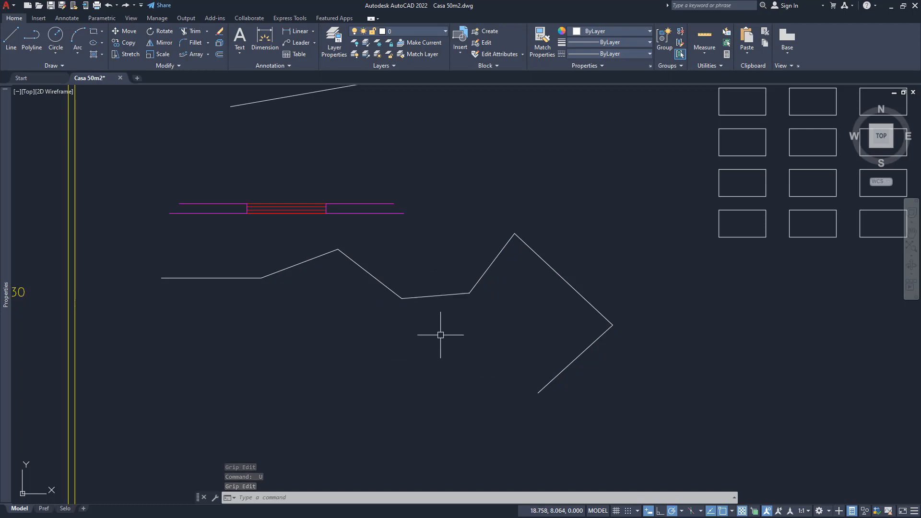
- Convert the polyline below the window symbol into a smooth curve with Edit Polyline's Spline option
text(pe)
key(Return)
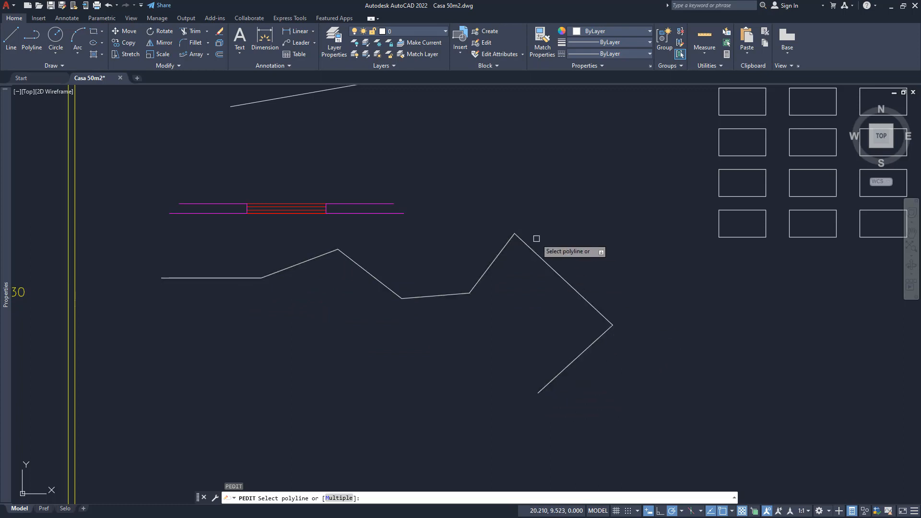
click(340, 252)
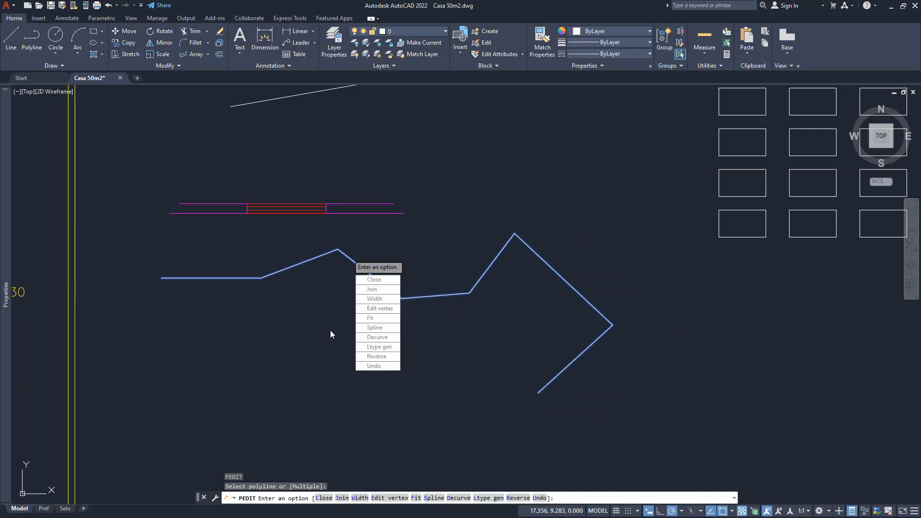
click(377, 328)
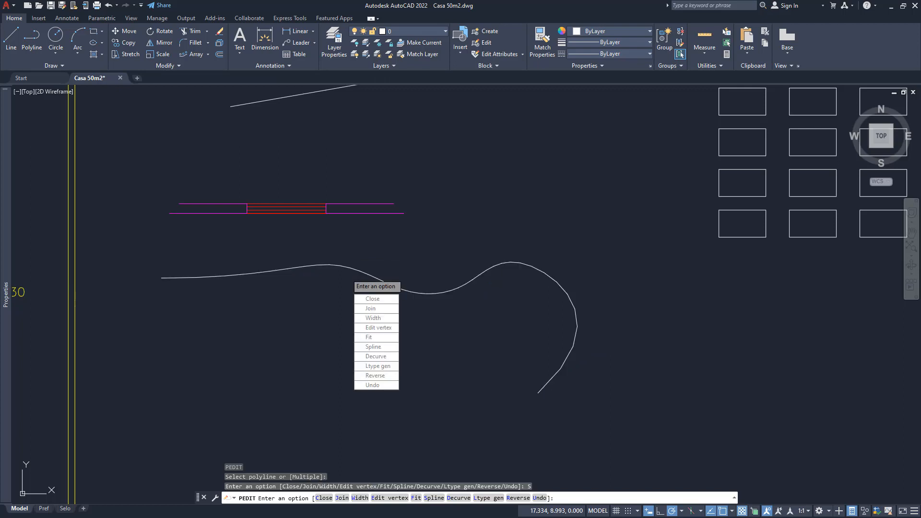
key(Return)
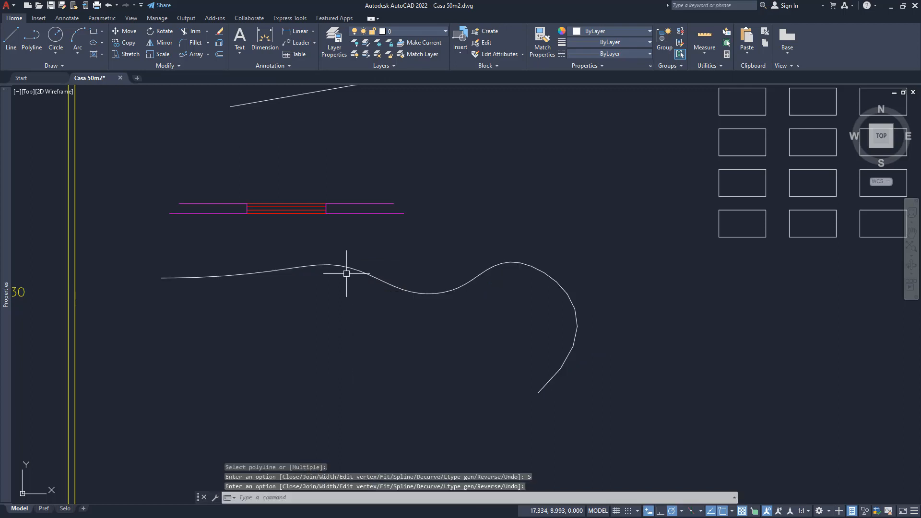
- Select the splined polyline and examine how its curve follows the control vertices
click(385, 283)
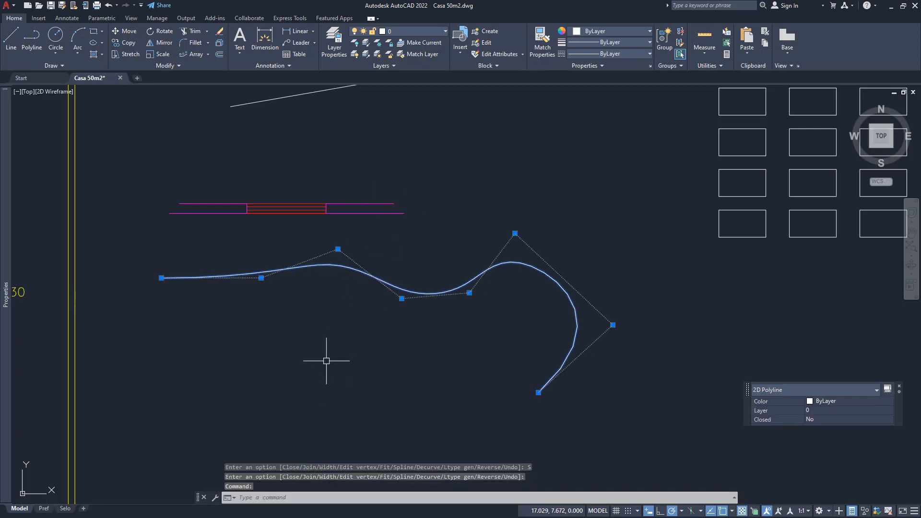
middle_drag(366, 359, 477, 376)
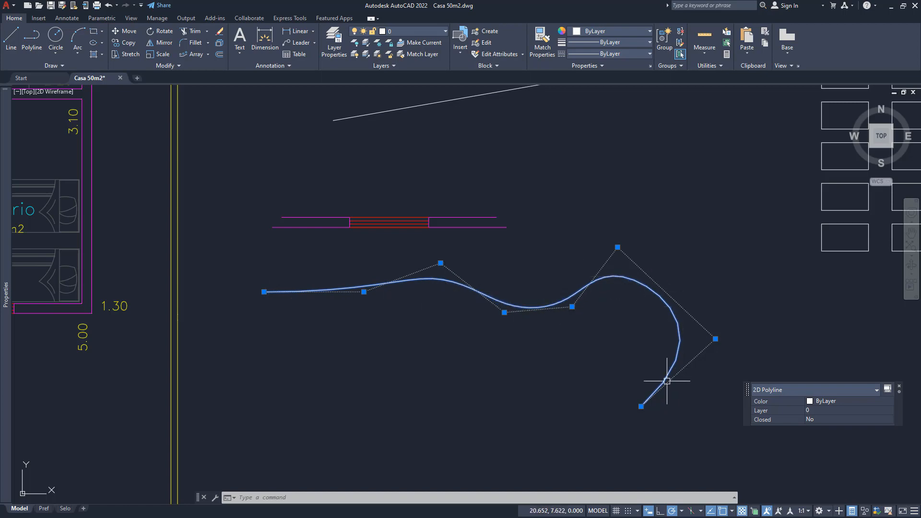
mouse_move(535, 349)
middle_down()
mouse_move(454, 348)
mouse_move(423, 328)
middle_up()
scroll(257, 251, up, 7)
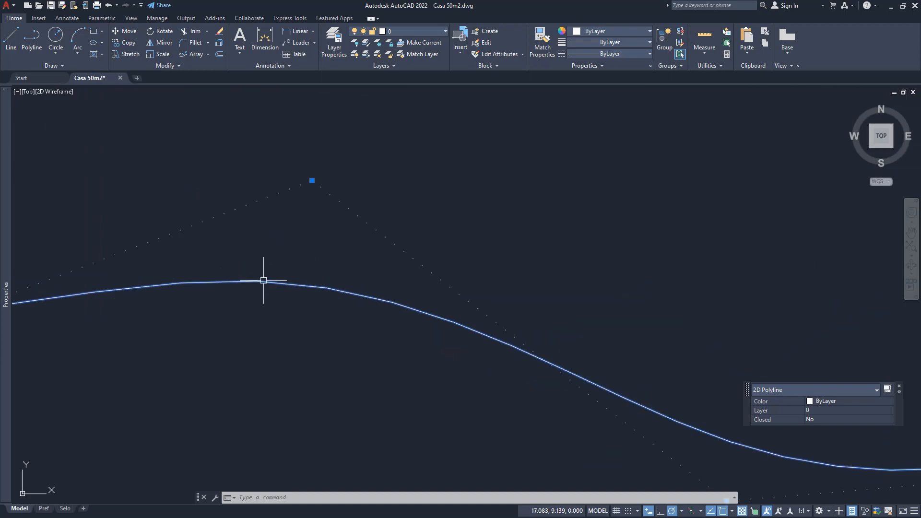
scroll(273, 288, down, 5)
scroll(282, 295, down, 2)
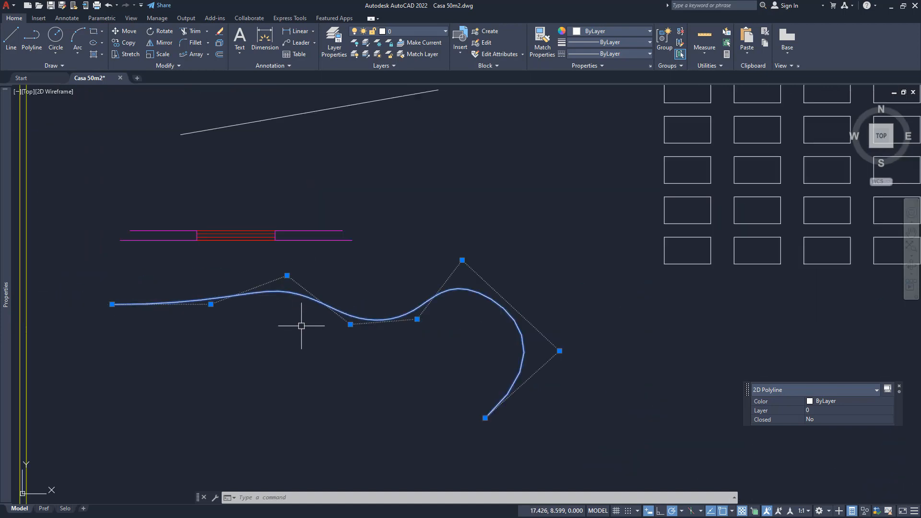
middle_drag(302, 326, 318, 311)
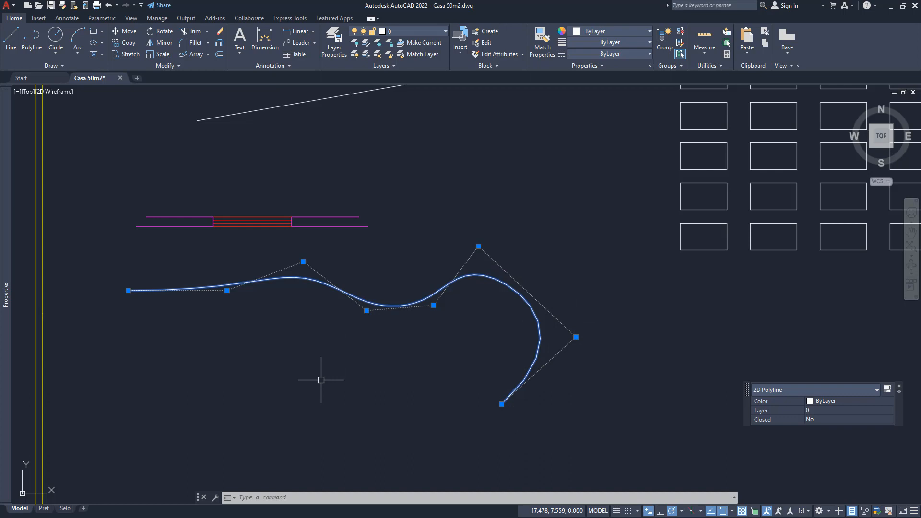
- Restore the splined polyline's straight segments with Edit Polyline's Decurve option and check its vertices, leaving nothing selected
text(E)
key(Return)
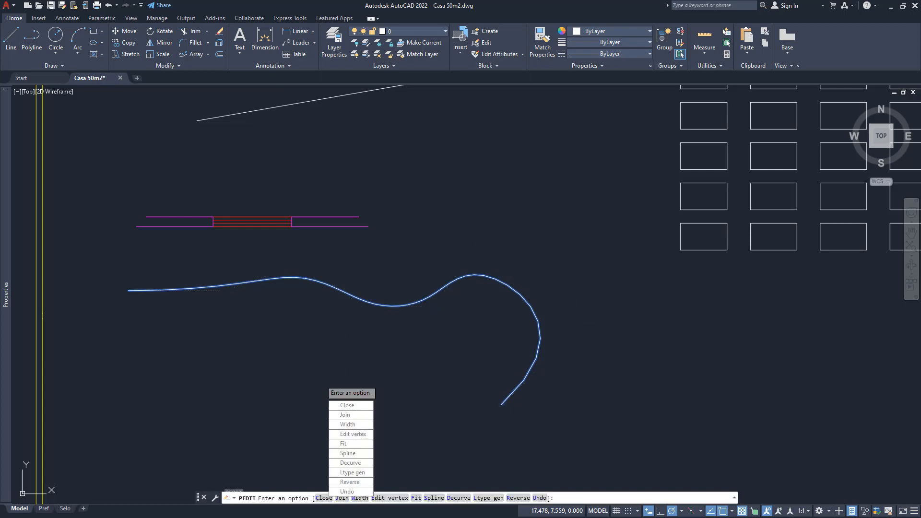
click(351, 463)
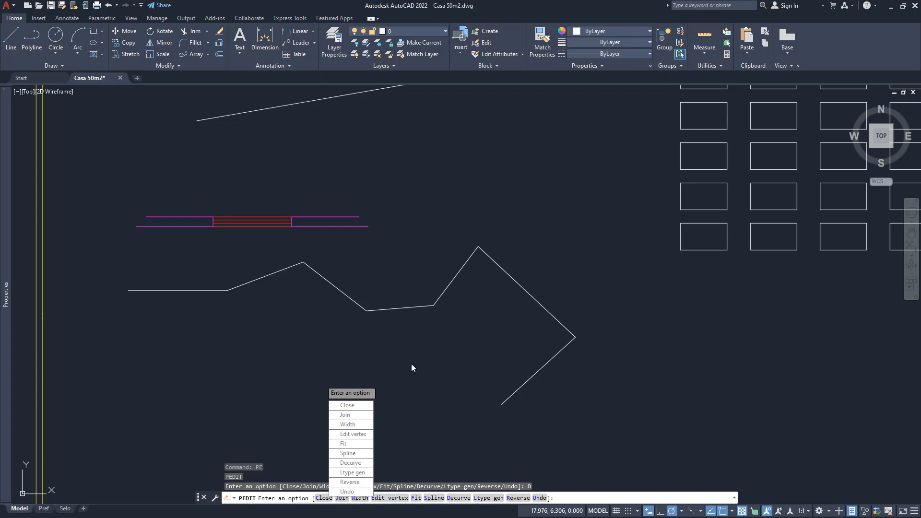
key(Escape)
key(Escape)
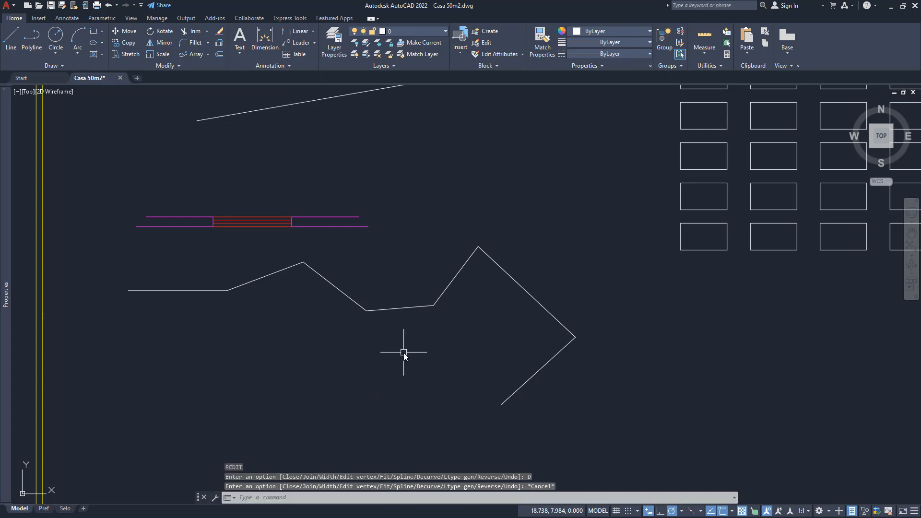
click(372, 310)
middle_drag(309, 362, 286, 350)
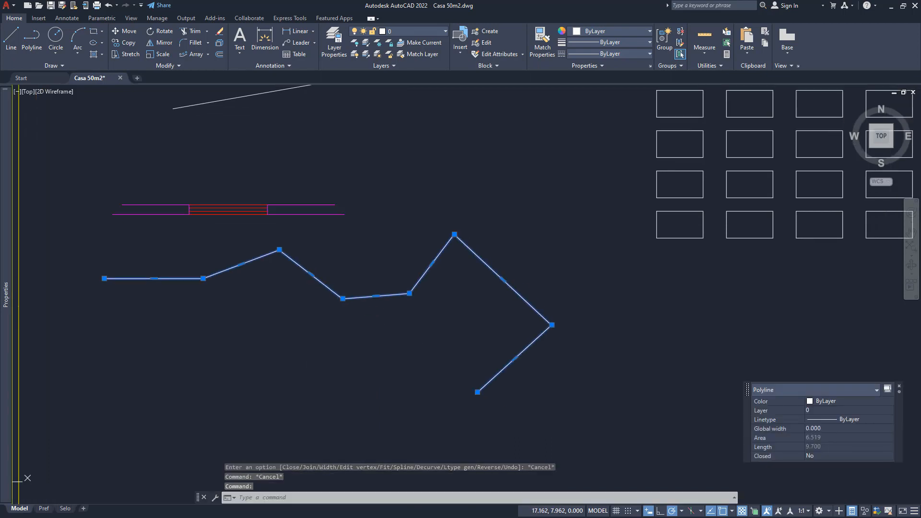
key(Escape)
middle_drag(304, 288, 343, 267)
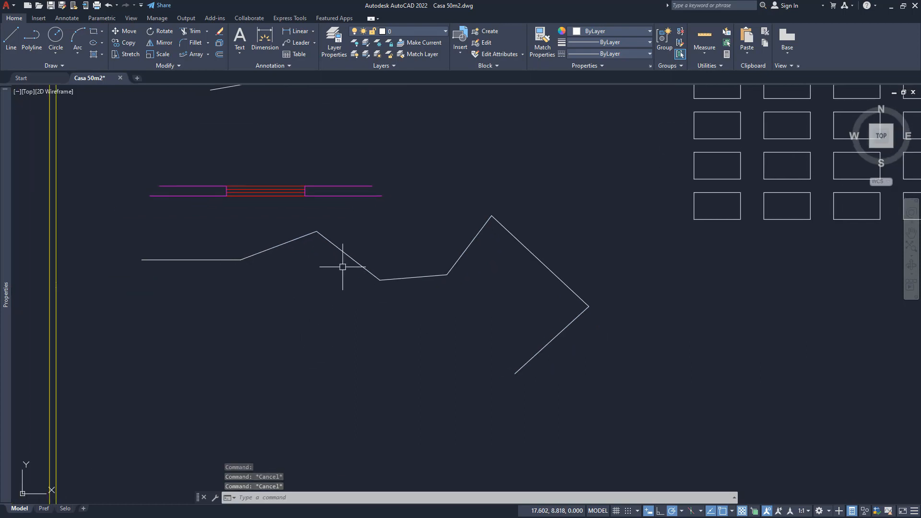
- Set the decurved polyline's linetype to DASHED and deselect it
mouse_move(366, 323)
middle_down()
mouse_move(376, 289)
mouse_move(316, 319)
mouse_move(314, 347)
middle_up()
click(366, 227)
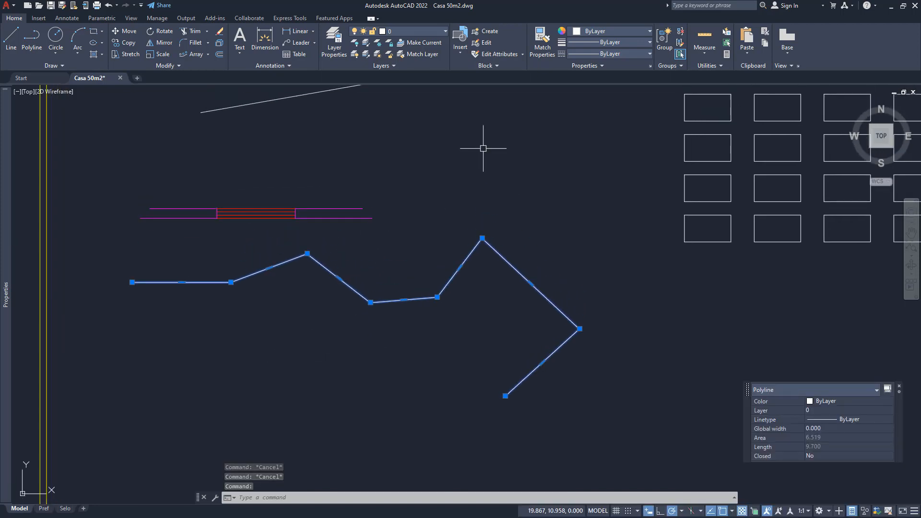
click(586, 52)
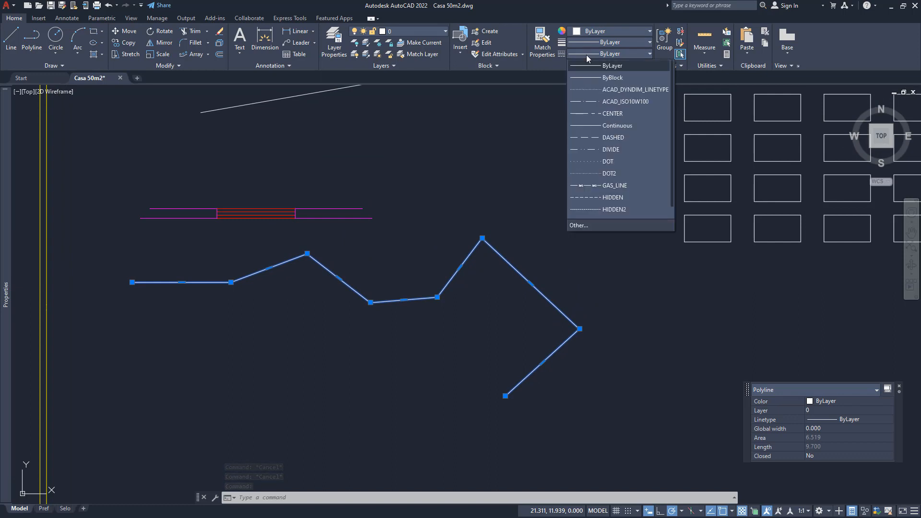
click(629, 137)
middle_drag(373, 344, 381, 340)
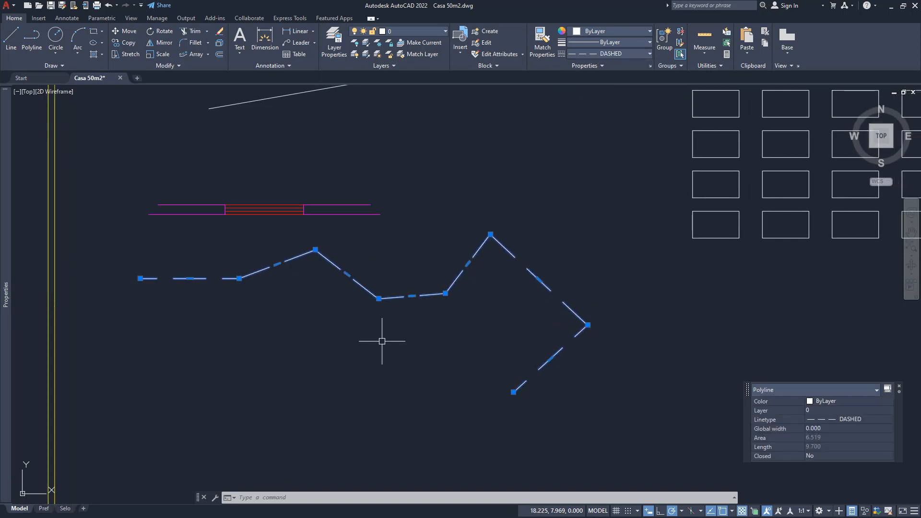
key(Escape)
key(Escape)
key(Escape)
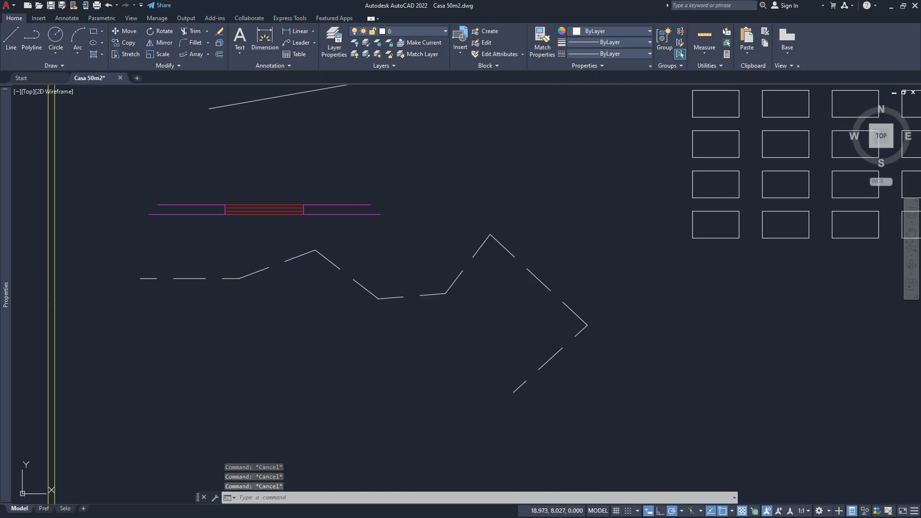
- Start a polyline below the dashed one at about 14.60, 7.38 and draw seven straight zigzag segments toward the lower right
middle_drag(431, 337, 411, 349)
middle_drag(255, 339, 290, 291)
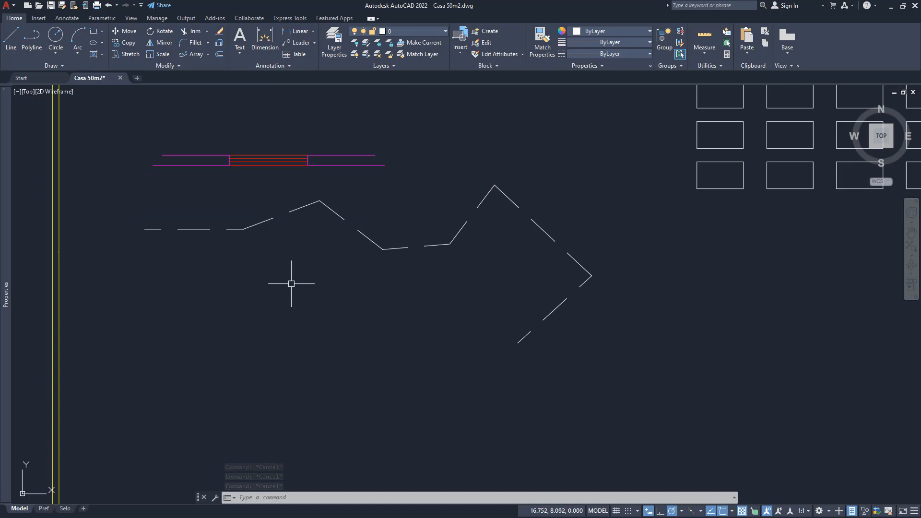
middle_drag(259, 351, 327, 317)
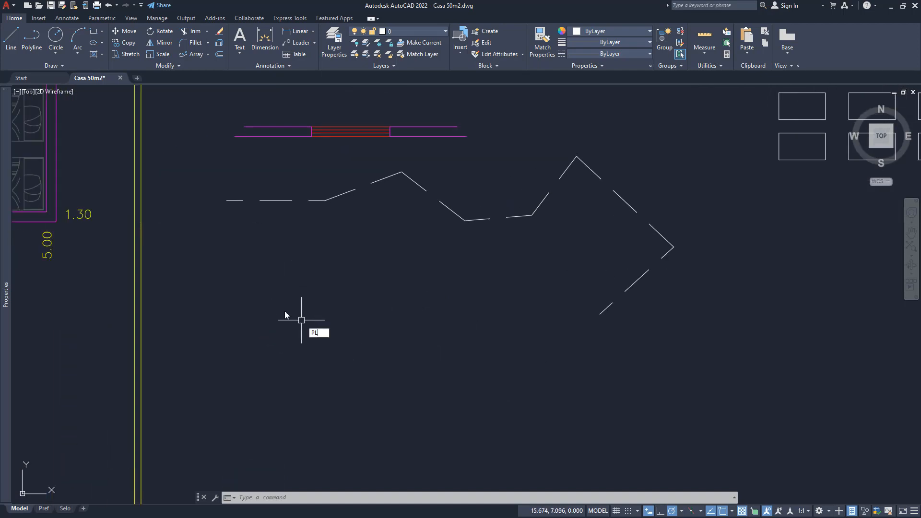
key(Return)
click(231, 301)
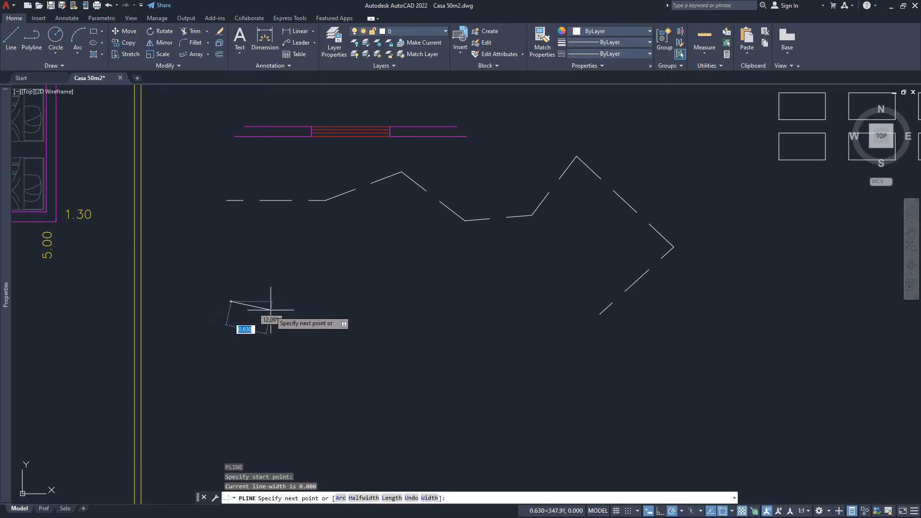
click(269, 312)
click(298, 342)
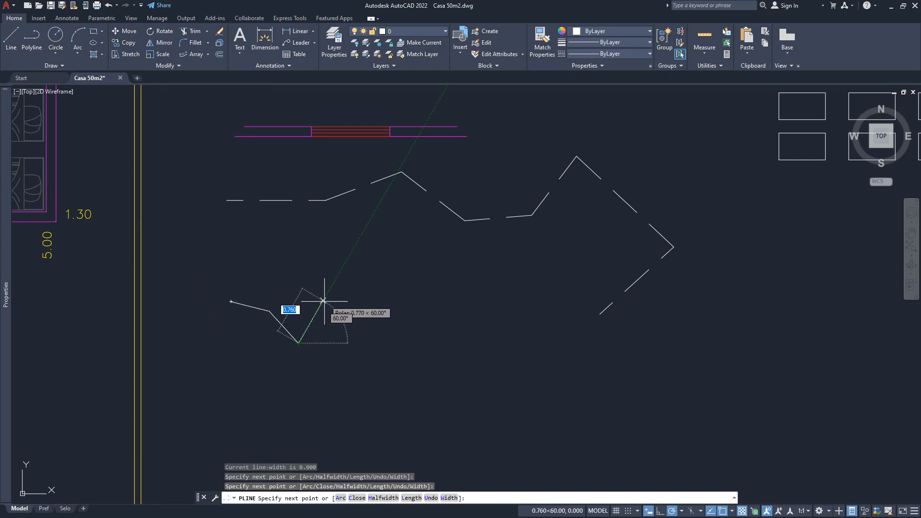
click(314, 316)
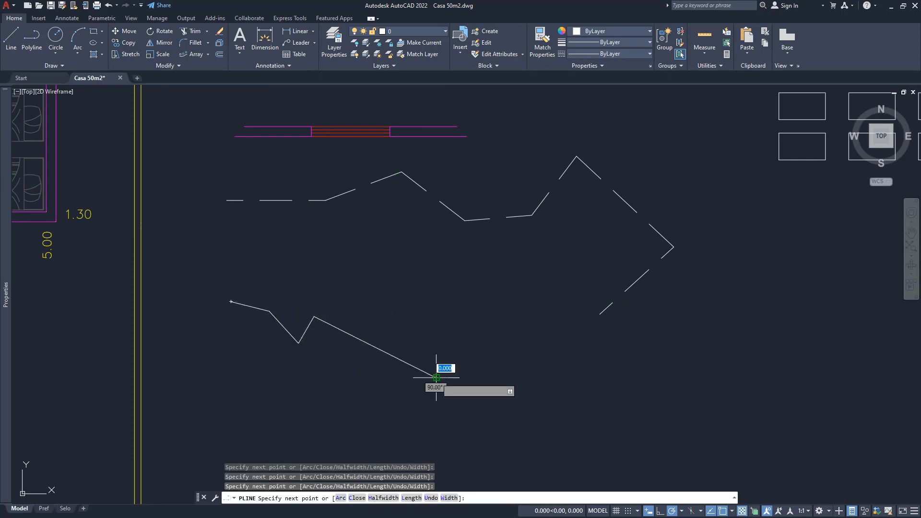
click(436, 352)
click(449, 330)
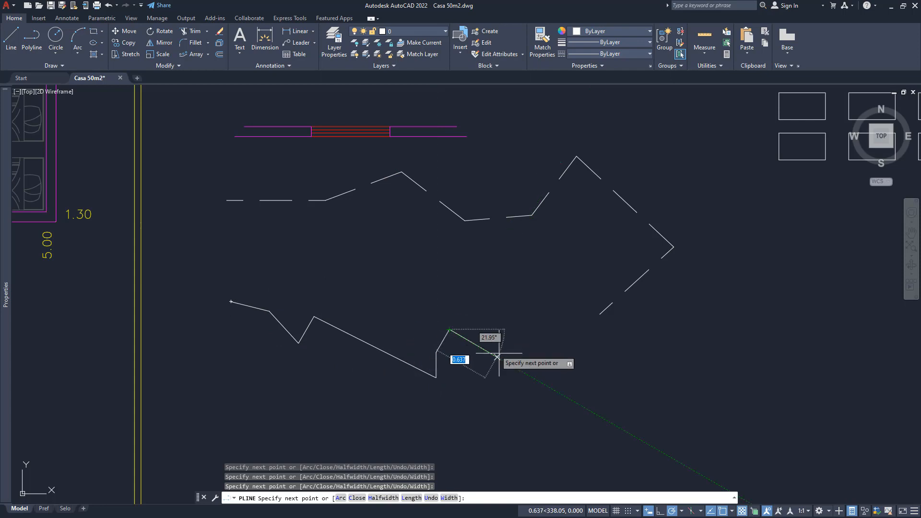
click(509, 363)
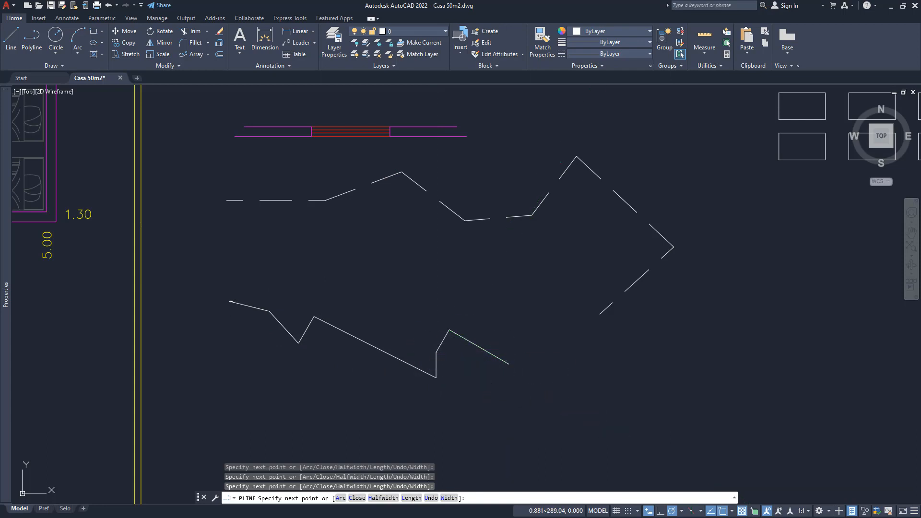
- Continue the new polyline with five connected arc segments toward the lower right and finish it
text(a)
key(Return)
click(566, 364)
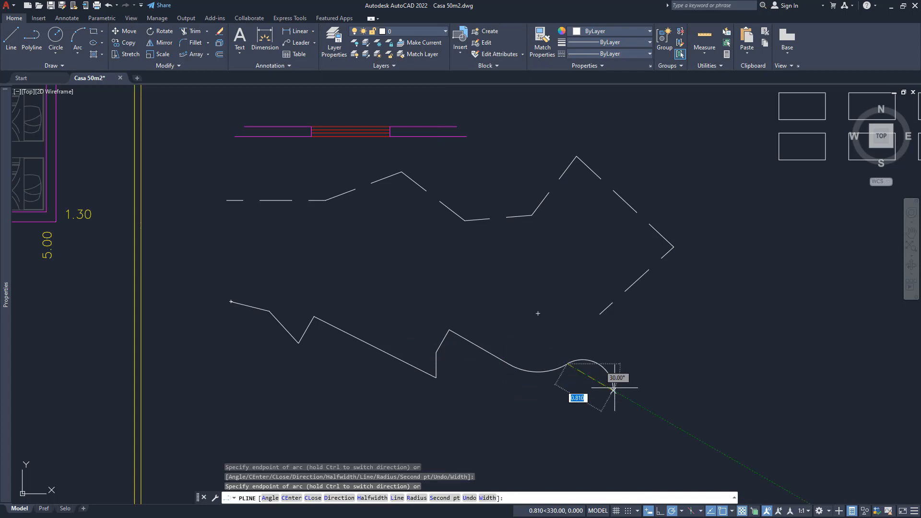
click(597, 403)
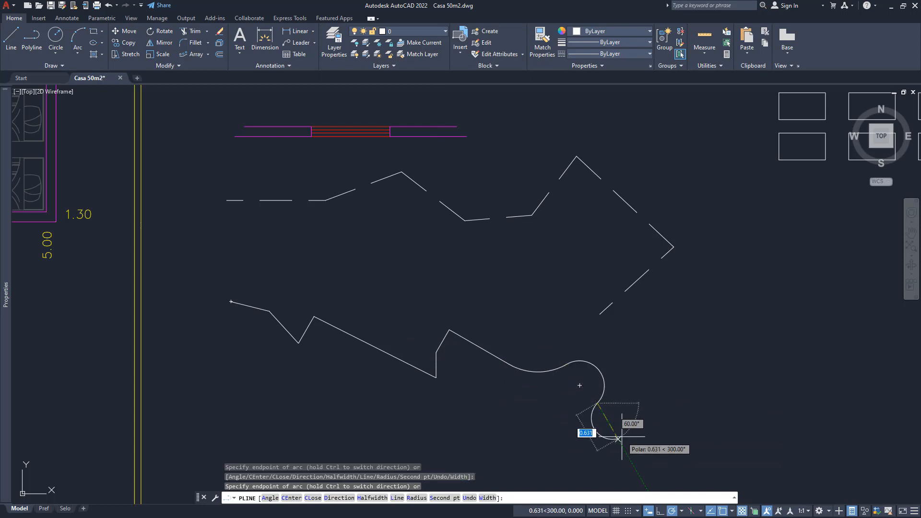
click(618, 439)
click(684, 417)
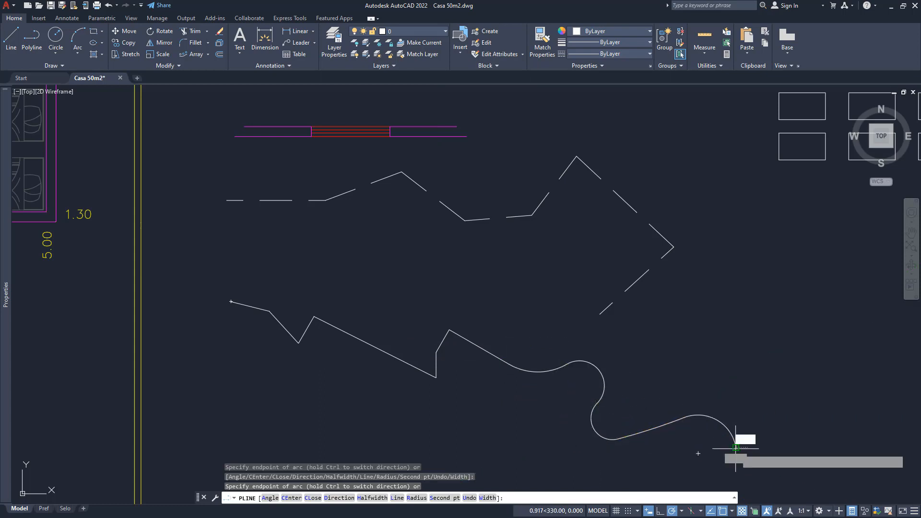
click(735, 447)
key(Return)
- Match the properties of the upper dashed polyline onto the new lower polyline
middle_drag(433, 320, 436, 289)
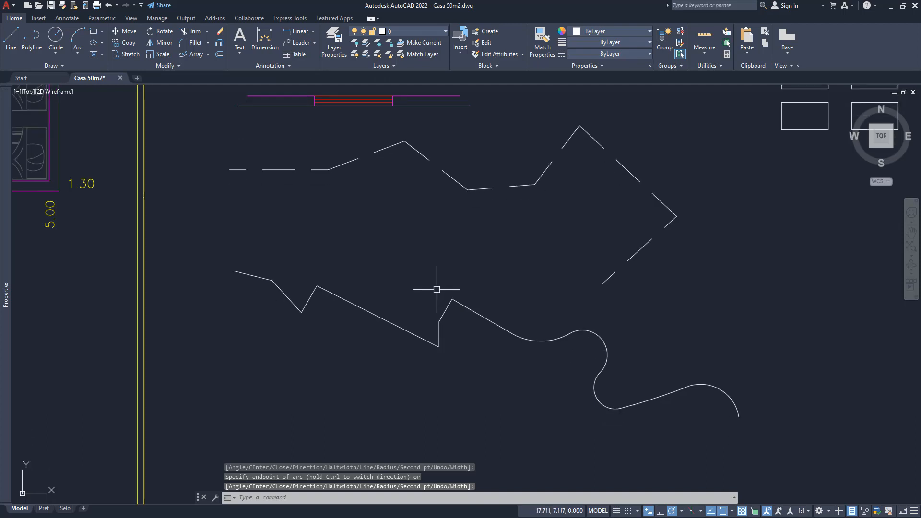
click(542, 41)
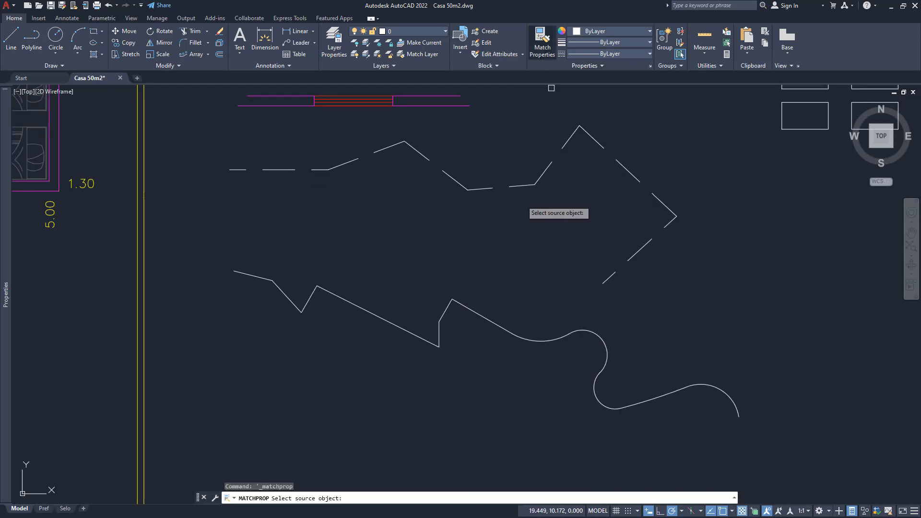
click(479, 188)
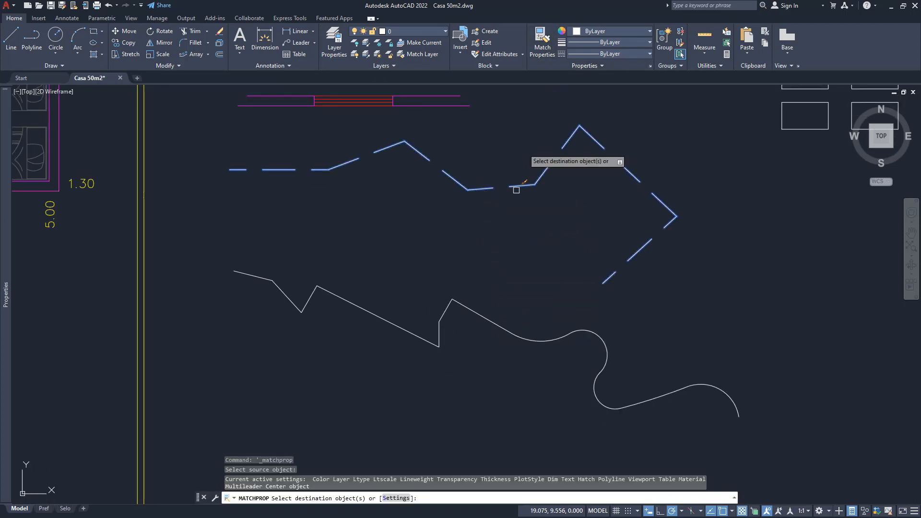
click(466, 310)
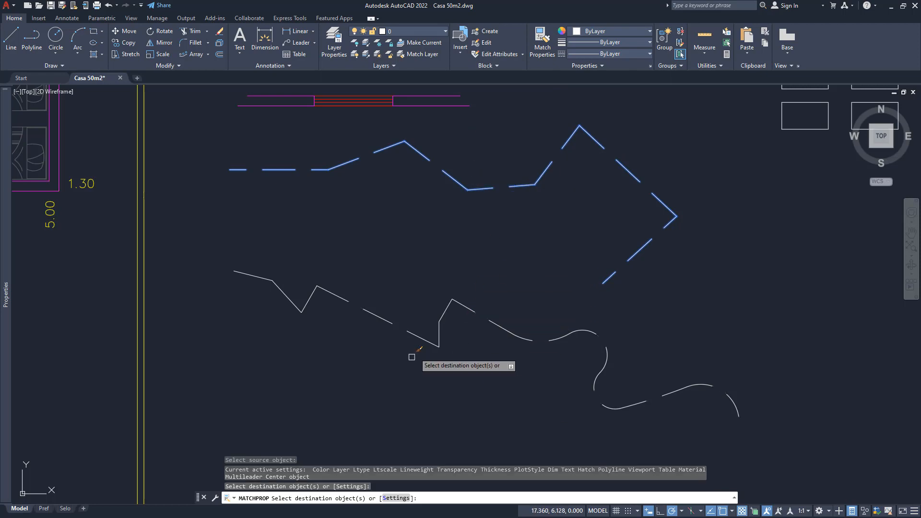
key(Return)
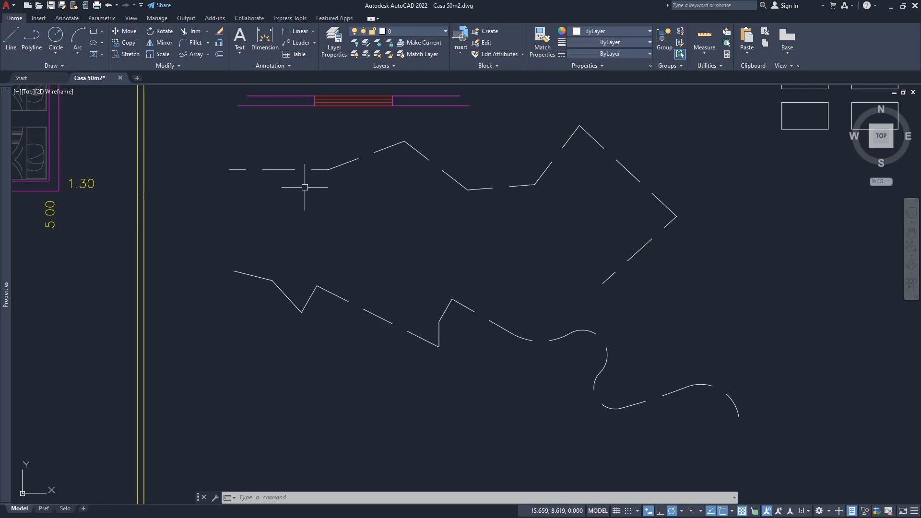
- Set the lower dashed polyline's linetype scale to 0.1 and deselect it
click(373, 315)
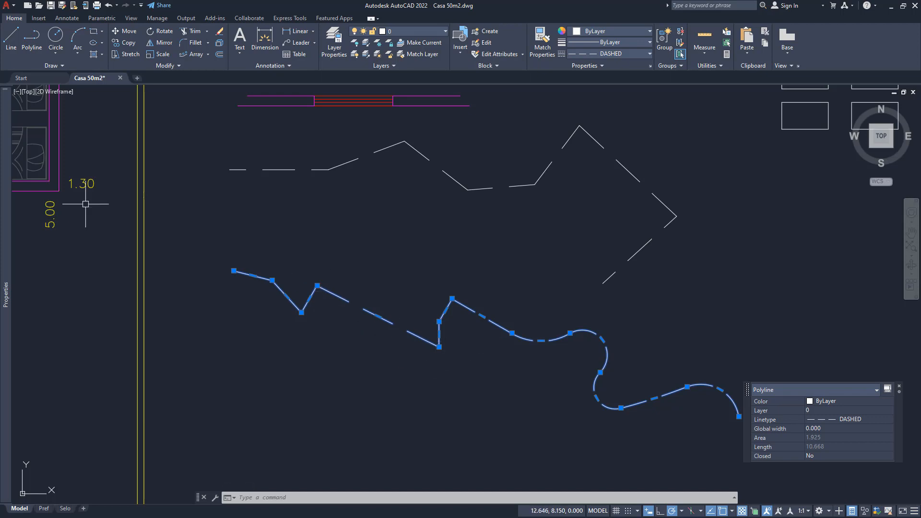
mouse_move(6, 143)
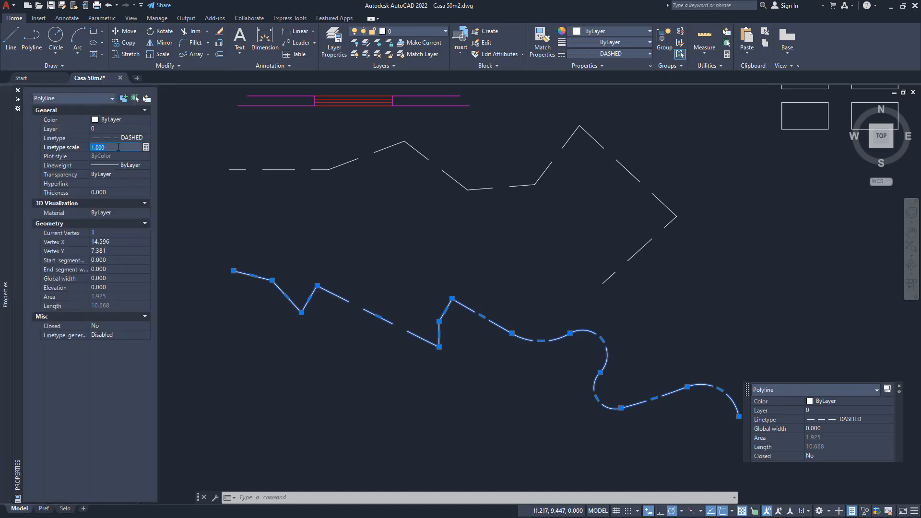
key(Return)
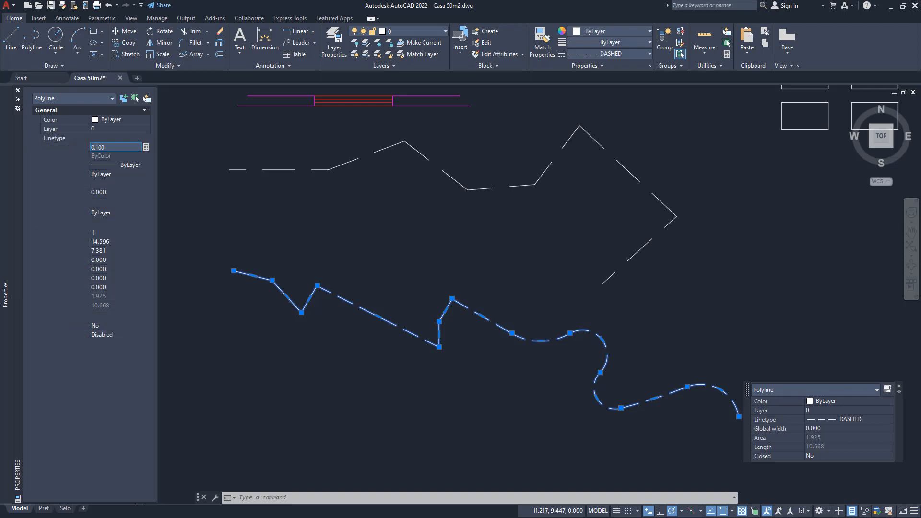
key(Escape)
- Set the lower dashed polyline's linetype scale to 0.5 and deselect it
scroll(466, 332, up, 4)
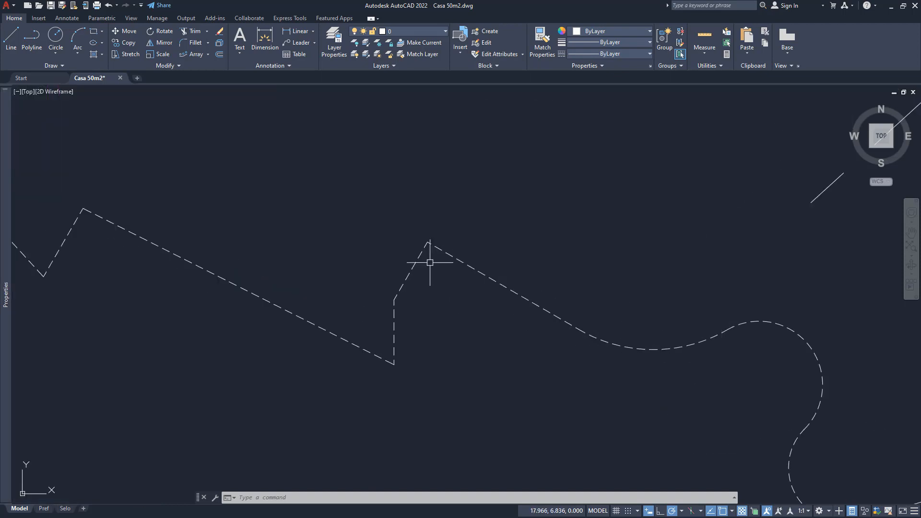
middle_drag(265, 340, 484, 342)
scroll(350, 335, down, 2)
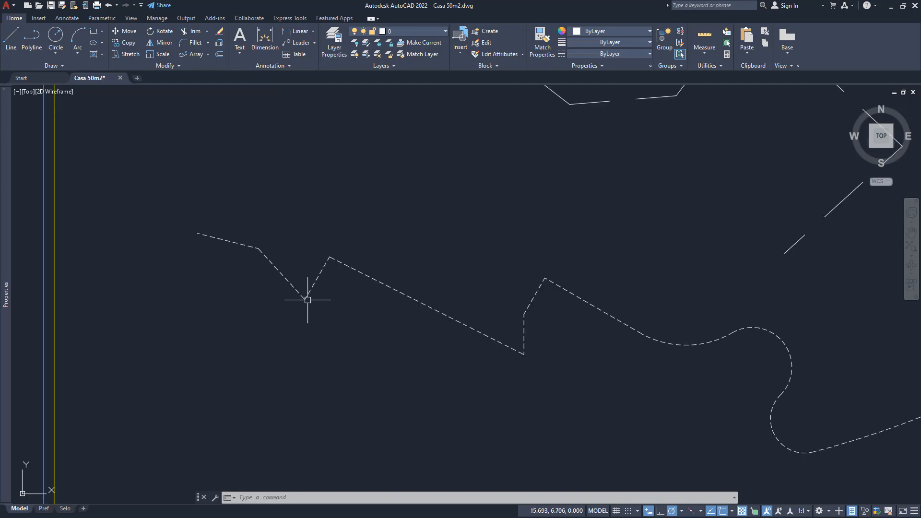
click(288, 282)
mouse_move(13, 161)
click(110, 146)
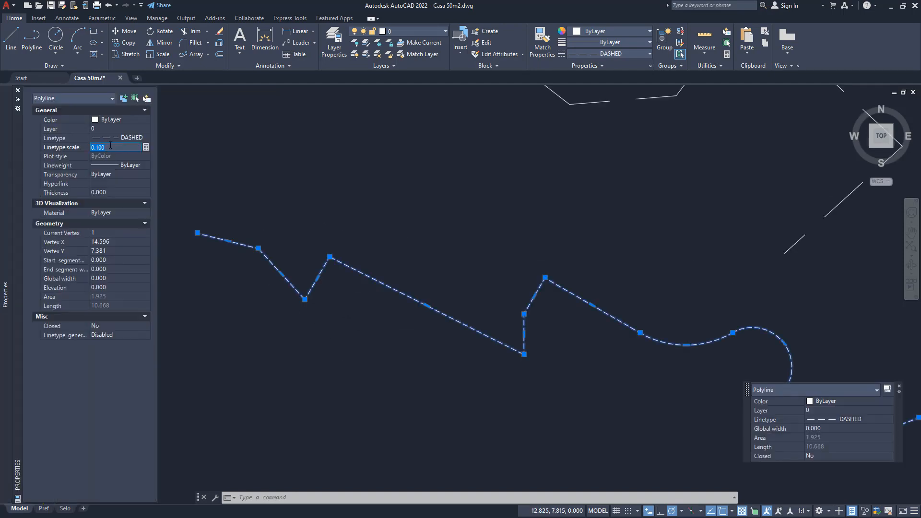
key(Escape)
- Examine how the dashes fall at the corners and arcs along the lower polyline
middle_drag(510, 375, 412, 346)
scroll(412, 345, down, 2)
scroll(484, 318, up, 2)
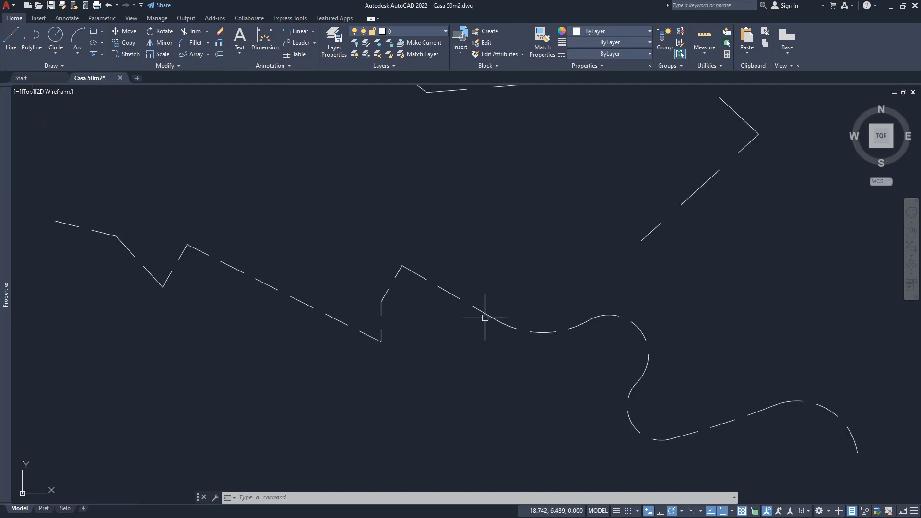
click(485, 314)
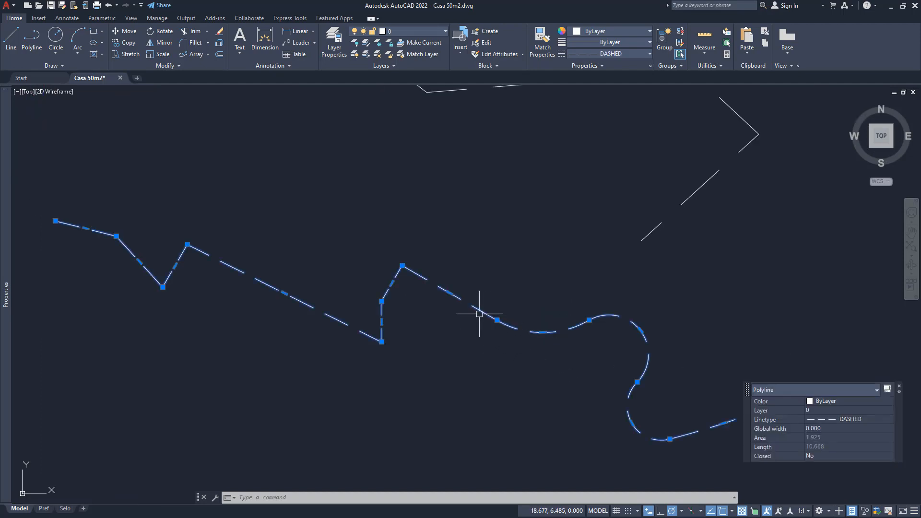
middle_drag(513, 323, 384, 279)
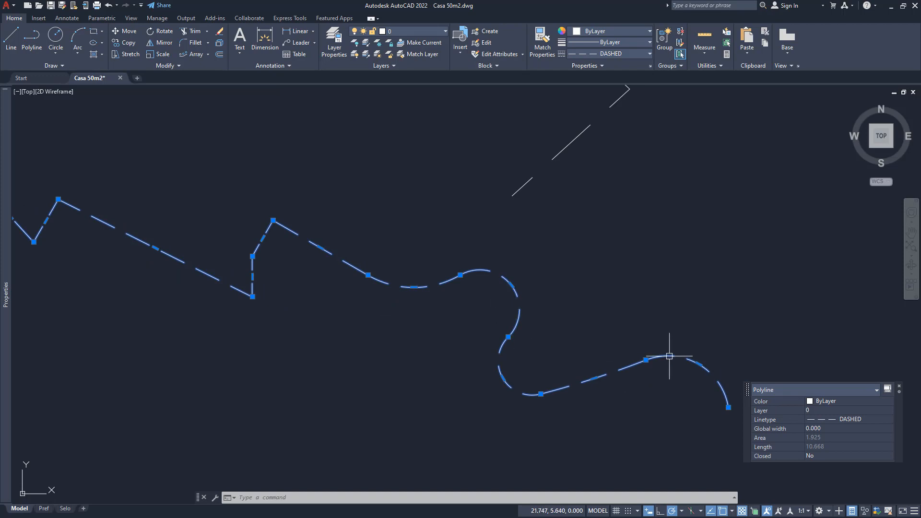
key(Escape)
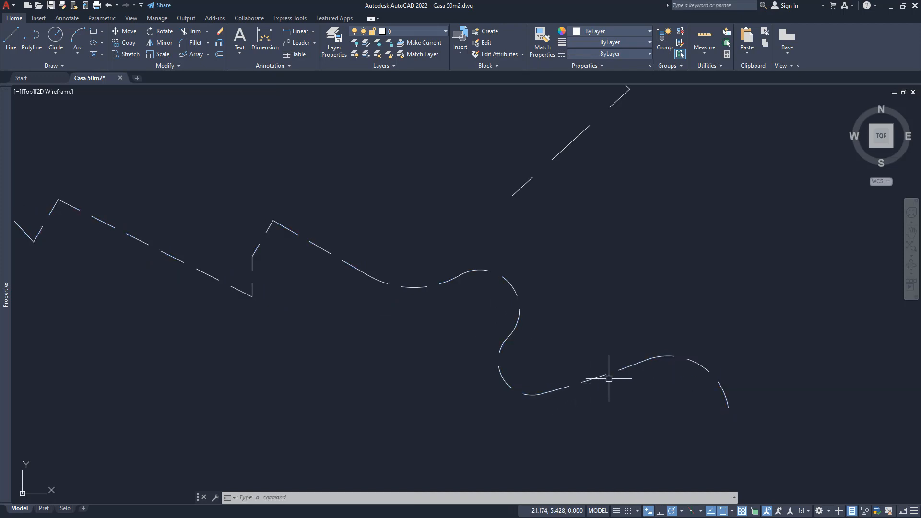
middle_drag(237, 307, 521, 389)
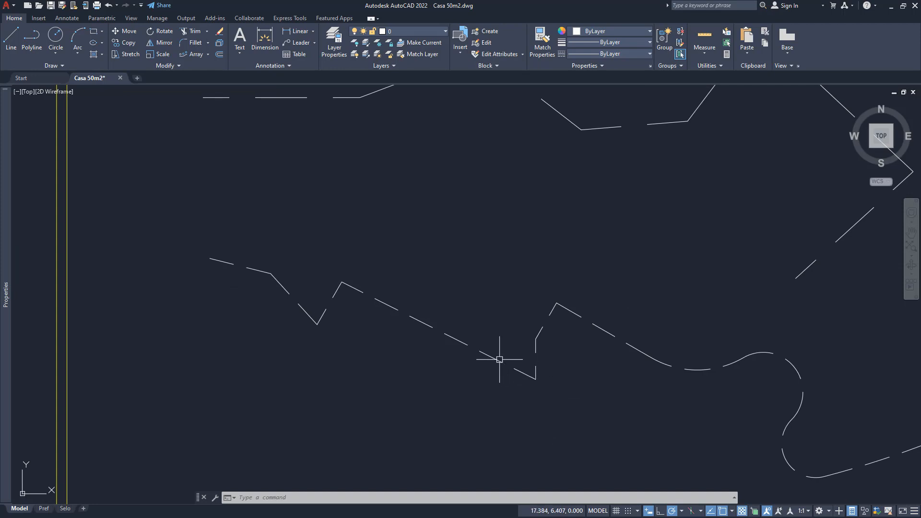
middle_drag(547, 376, 275, 315)
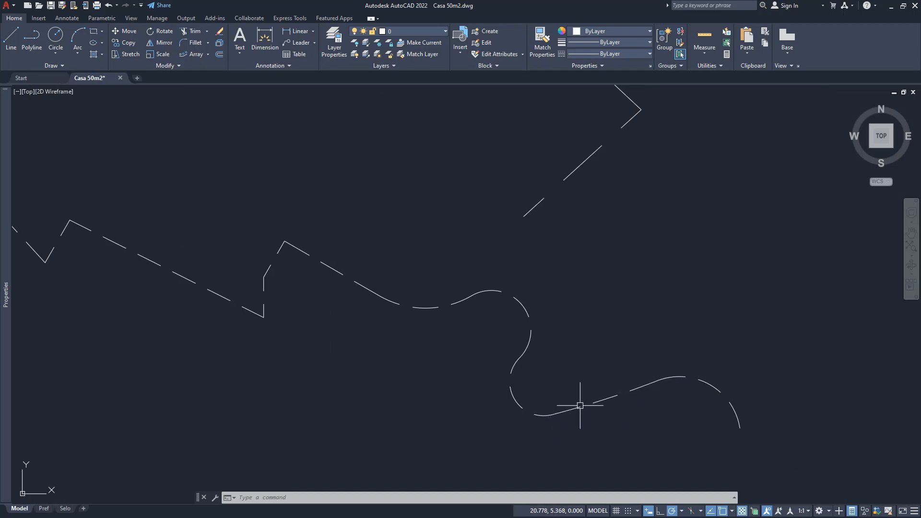
click(529, 335)
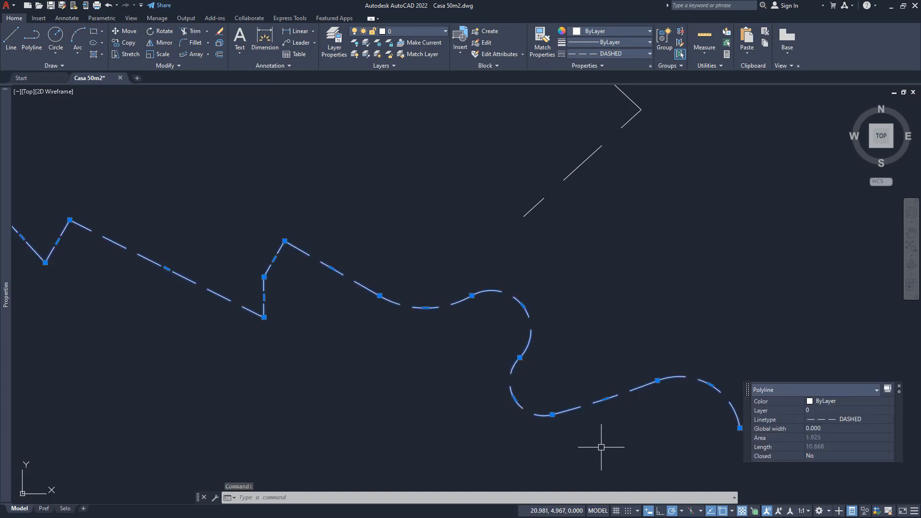
key(Escape)
key(Escape)
key(Escape)
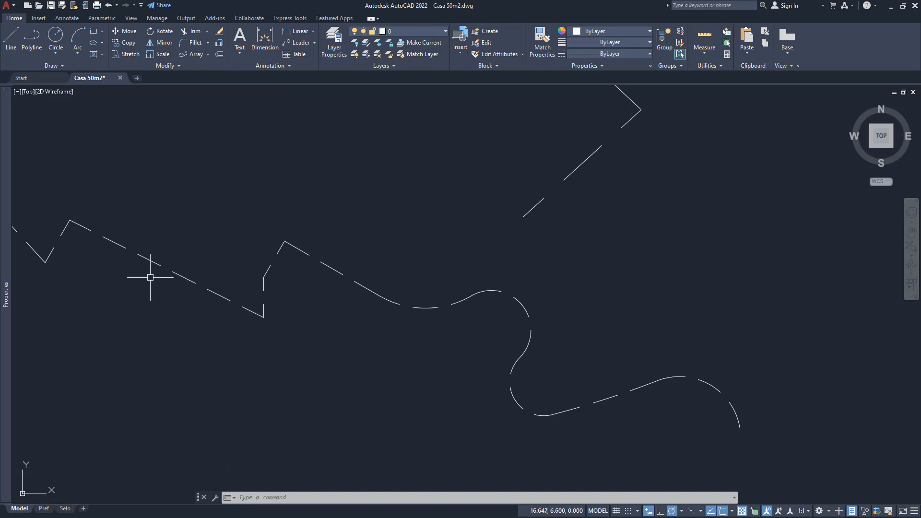
- Turn on the Ltype gen option for the lower polyline with Edit Polyline and end the command
middle_drag(129, 290, 262, 313)
text(pe)
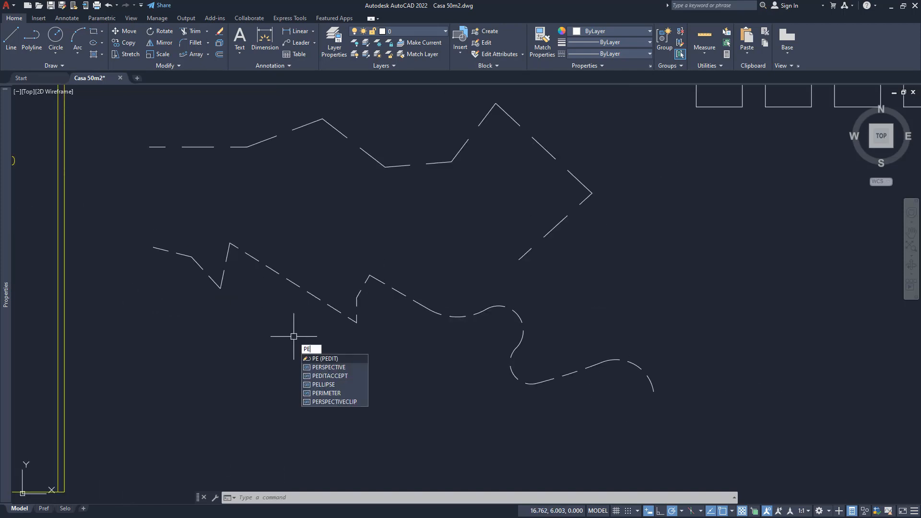
key(Return)
click(312, 296)
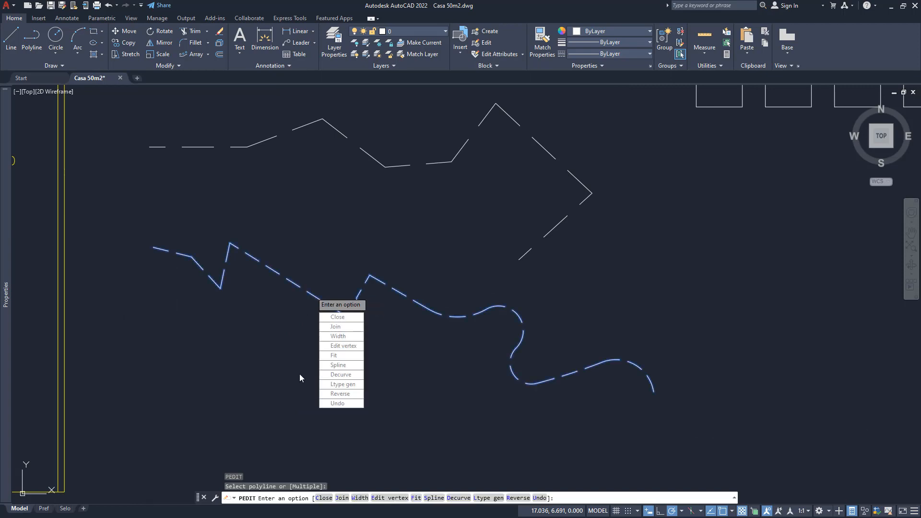
click(336, 386)
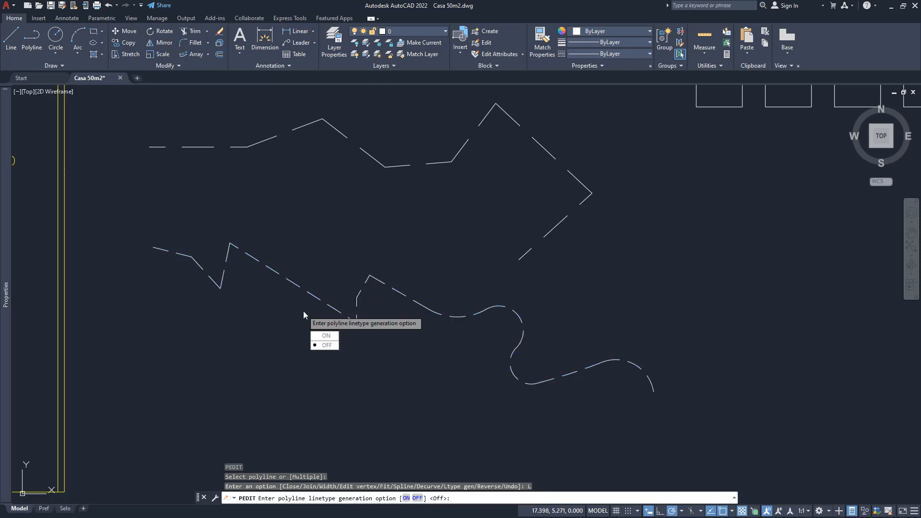
click(333, 337)
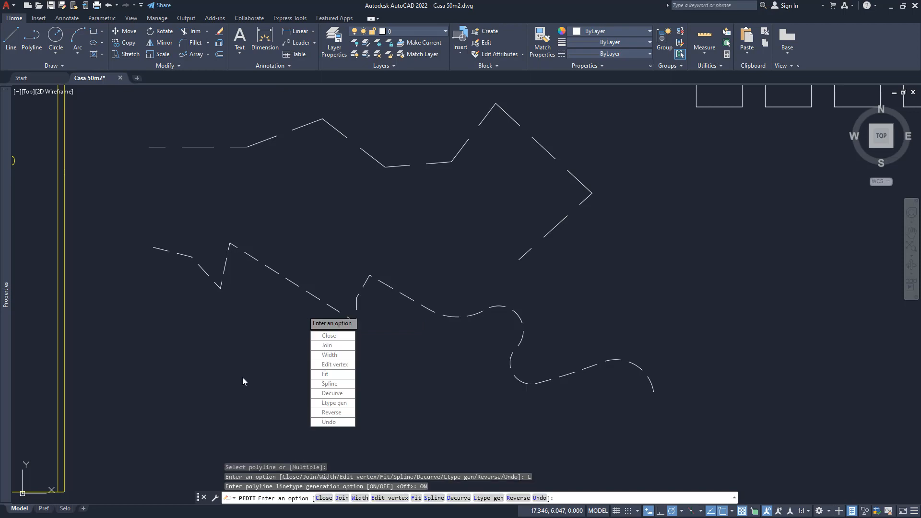
key(Escape)
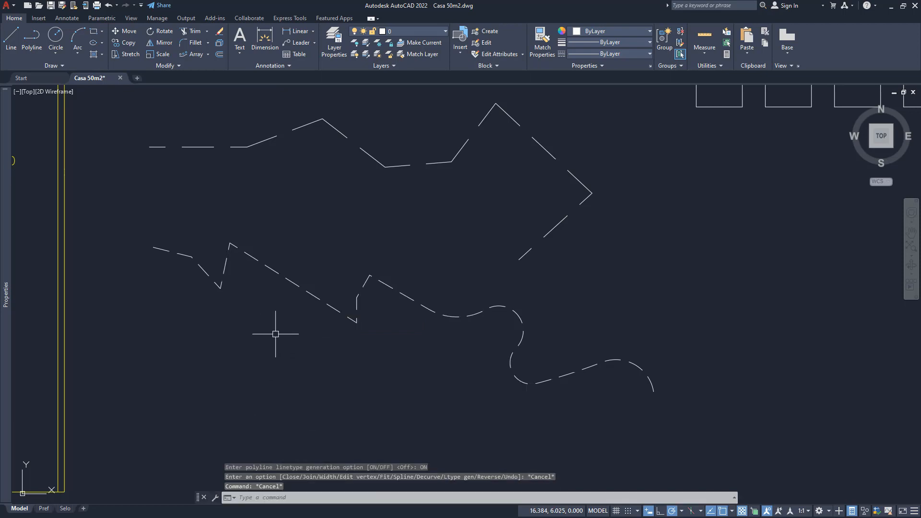
- Inspect the lower polyline's dash pattern through its corners and arcs with linetype generation on
scroll(293, 325, up, 2)
scroll(237, 227, up, 2)
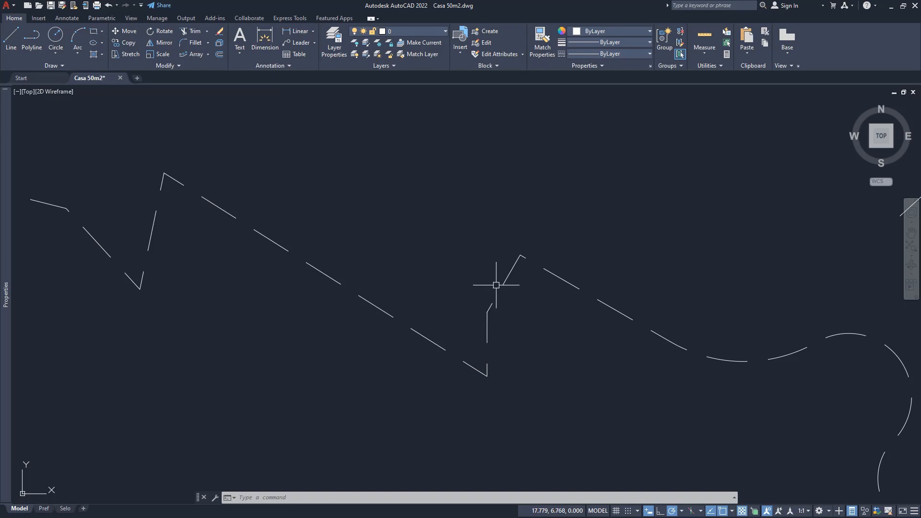
mouse_move(529, 272)
middle_down()
mouse_move(456, 281)
mouse_move(222, 181)
middle_up()
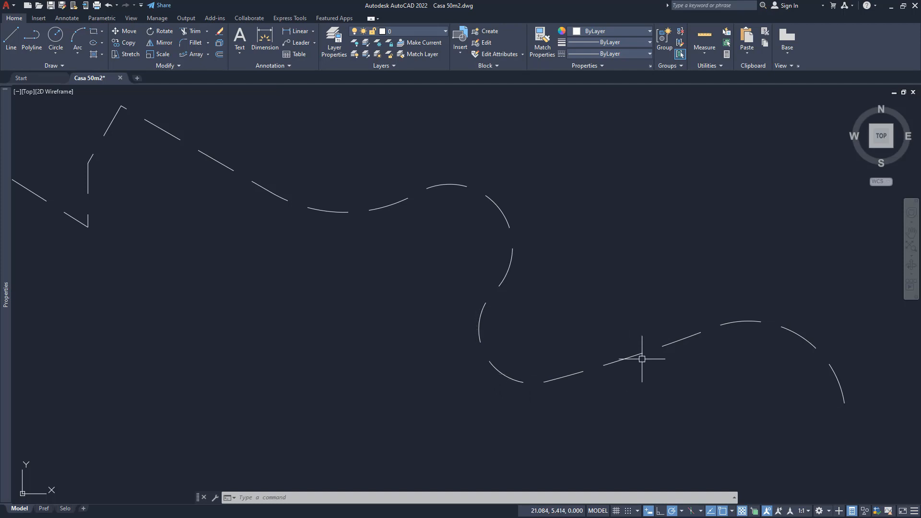
click(580, 373)
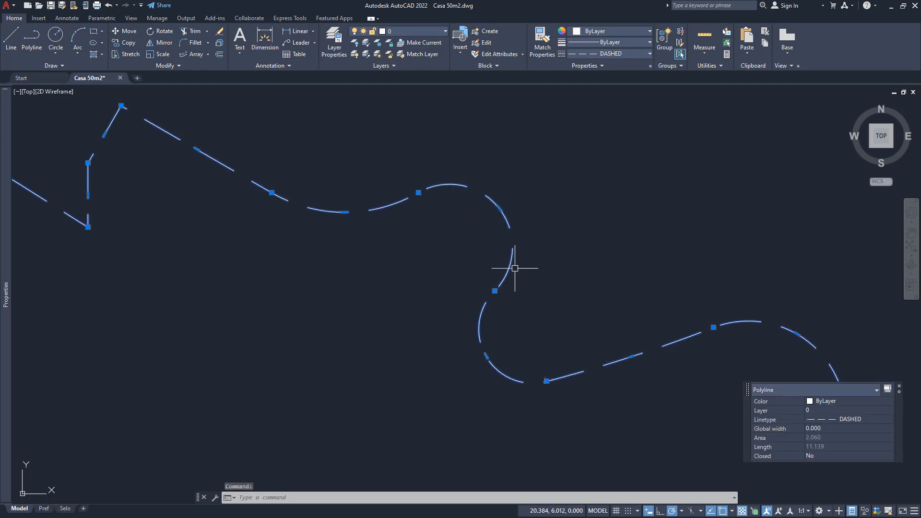
key(Escape)
key(Escape)
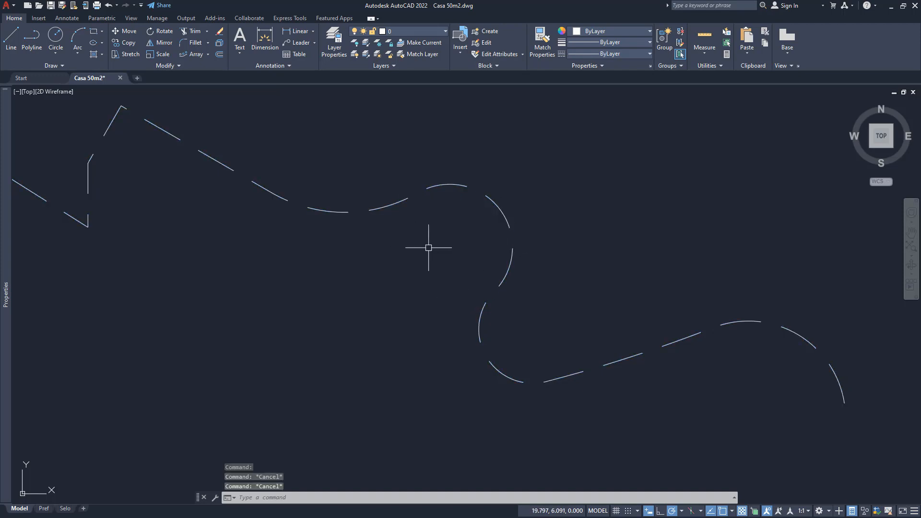
scroll(340, 273, down, 2)
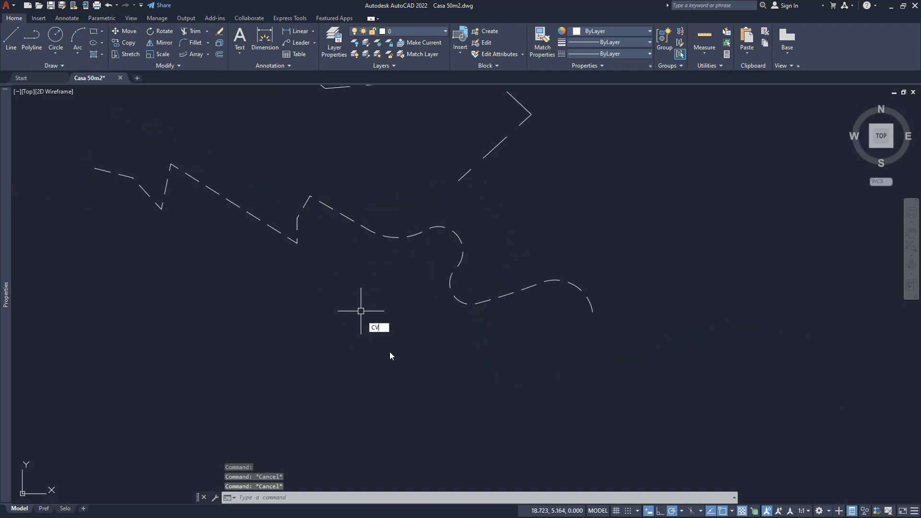
text(CV)
key(BackSpace)
key(BackSpace)
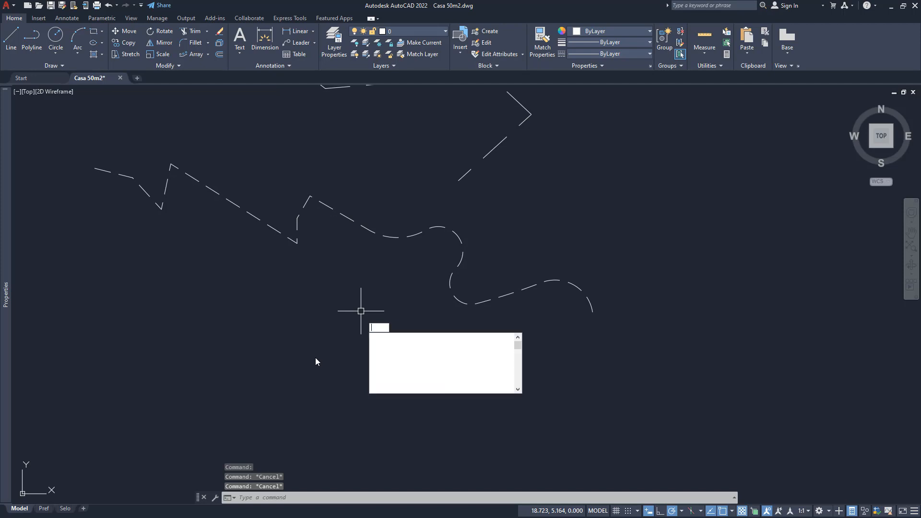
text(co)
key(Return)
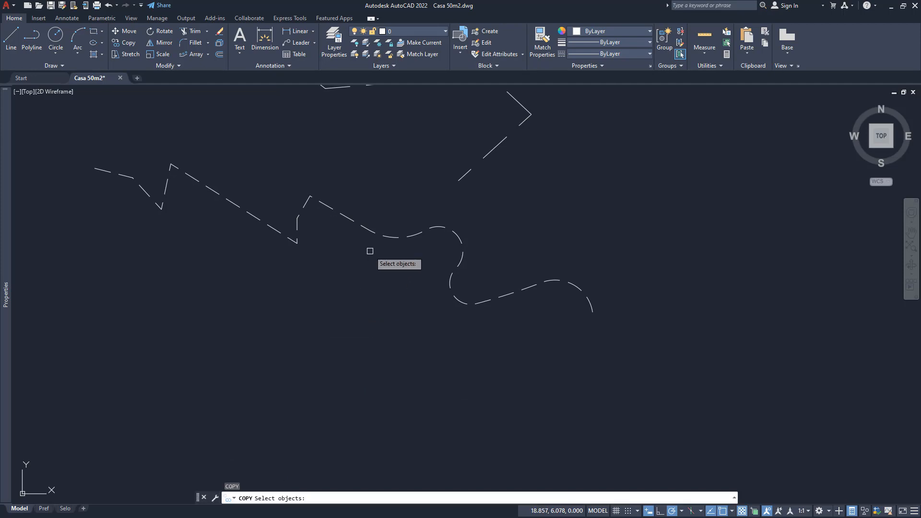
click(369, 230)
key(Return)
click(357, 265)
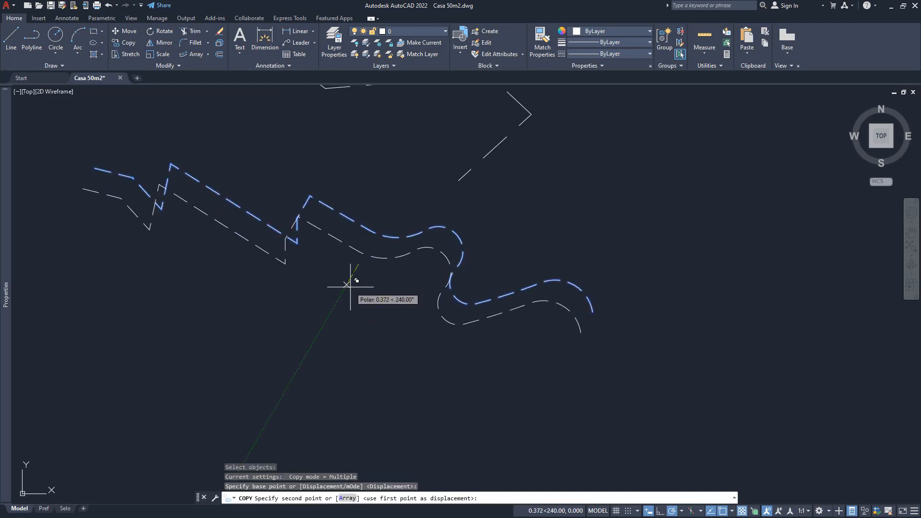
key(Escape)
- Offset the lower dashed polyline by 0.15 toward its upper side
text(o)
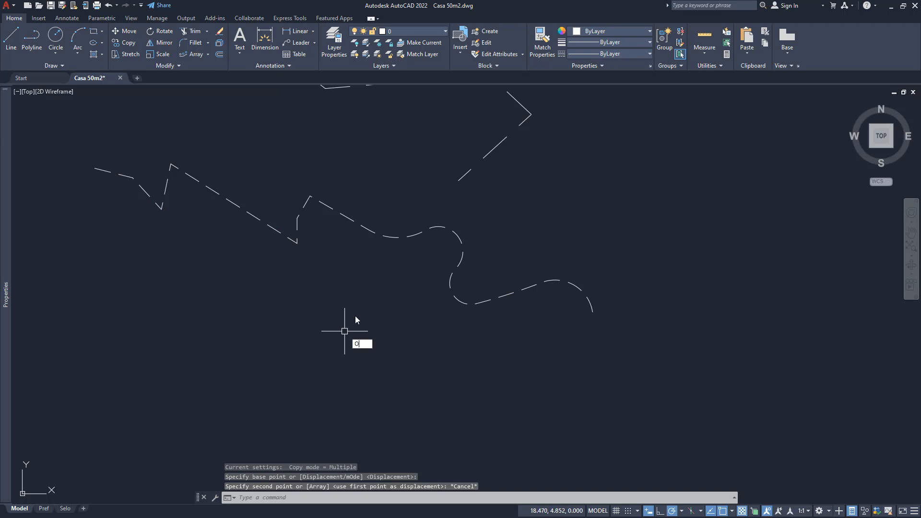
key(Return)
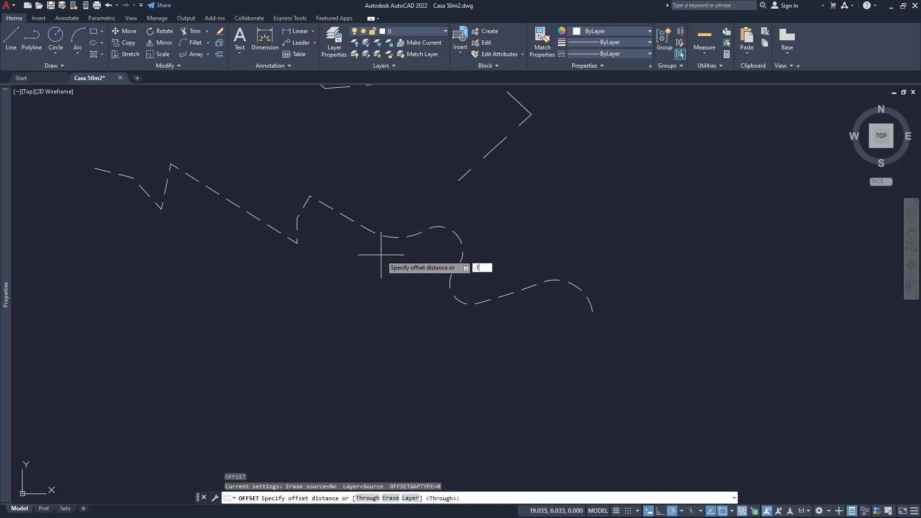
text(.15)
key(Return)
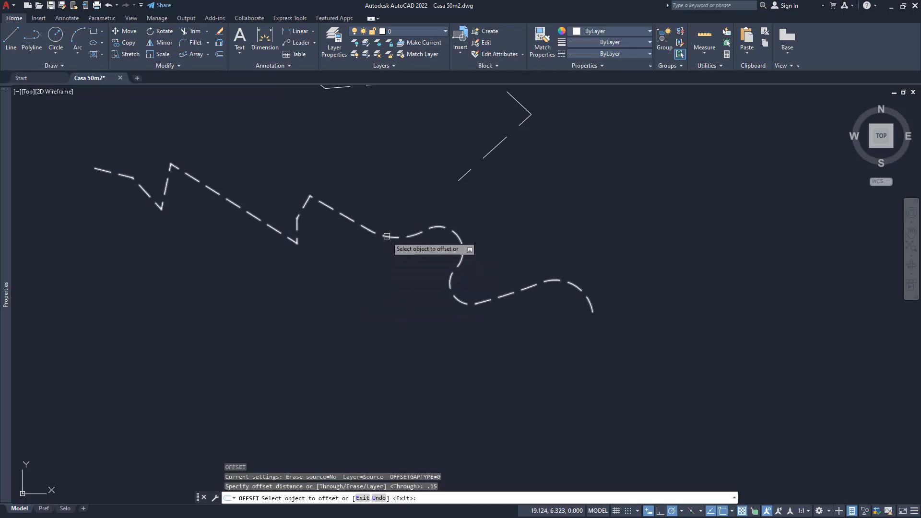
click(385, 234)
click(391, 207)
key(Return)
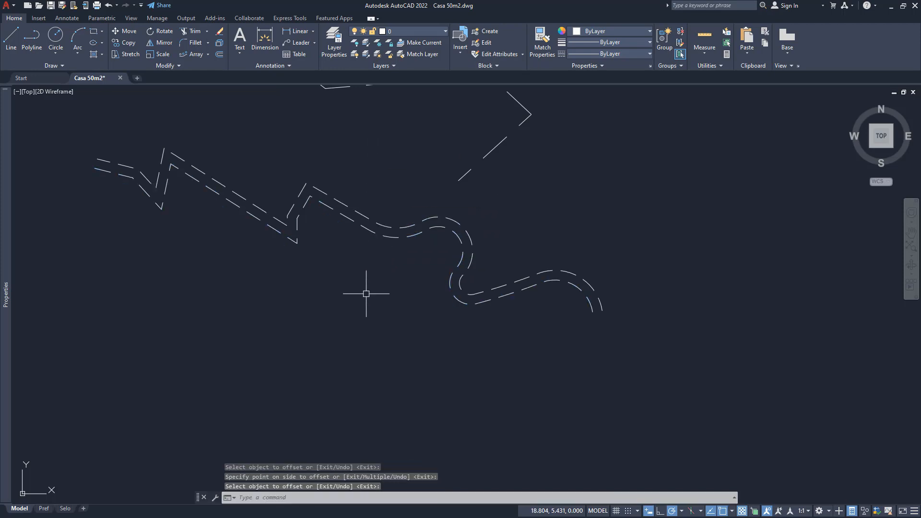
- Disable linetype generation in the upper offset polyline's properties and compare its dashes with the lower polyline's
scroll(361, 260, up, 2)
middle_drag(352, 248, 360, 272)
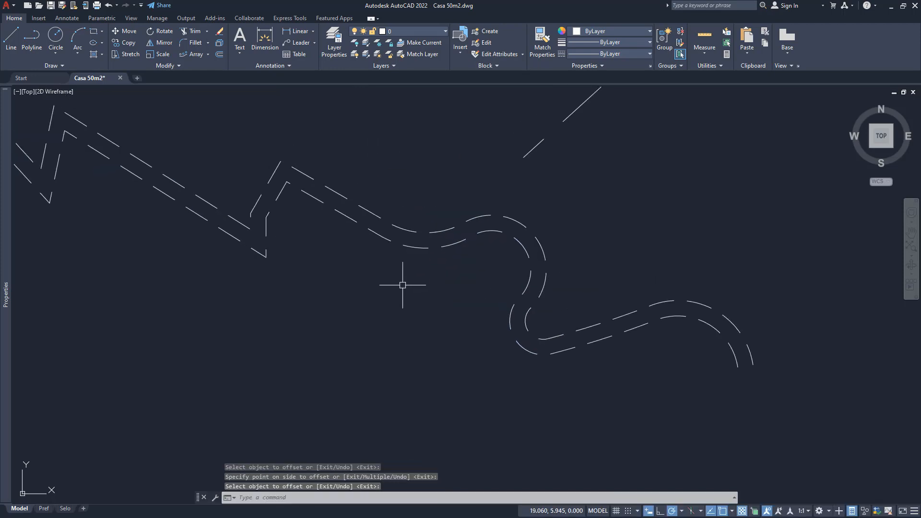
key(Escape)
key(Escape)
click(339, 193)
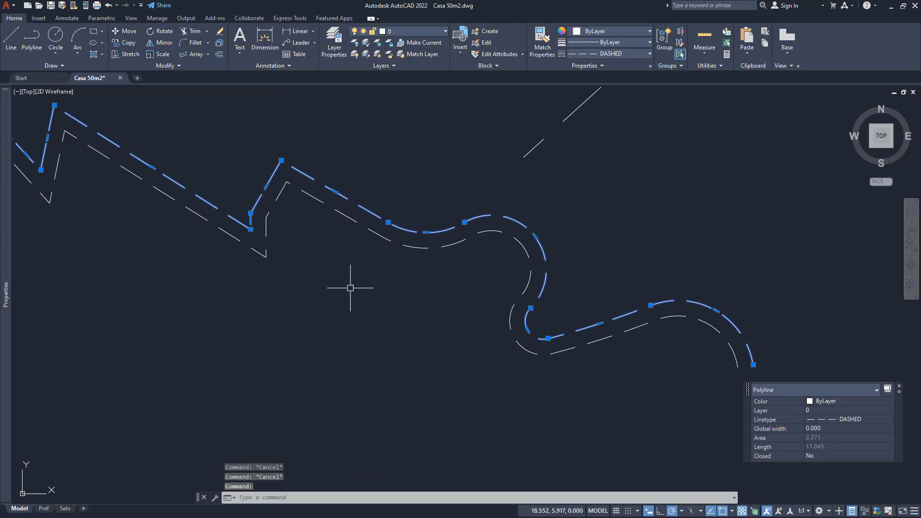
mouse_move(6, 300)
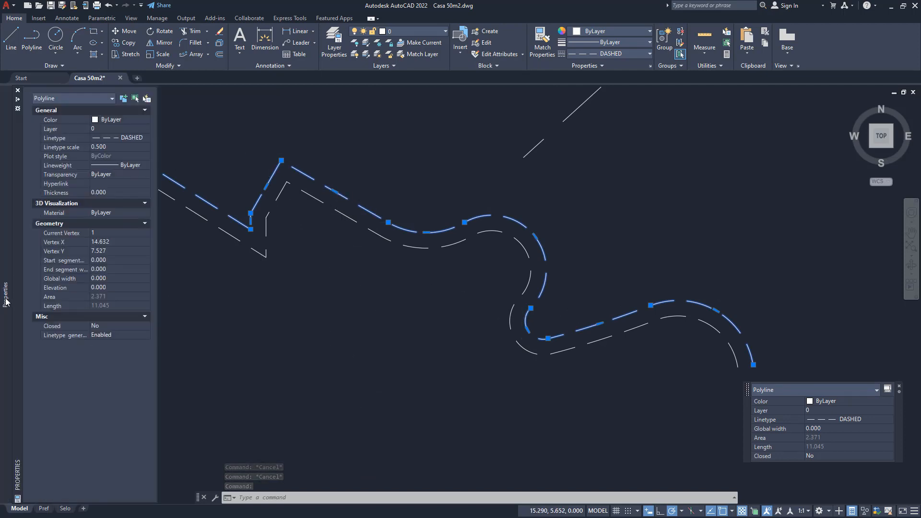
click(102, 335)
click(109, 335)
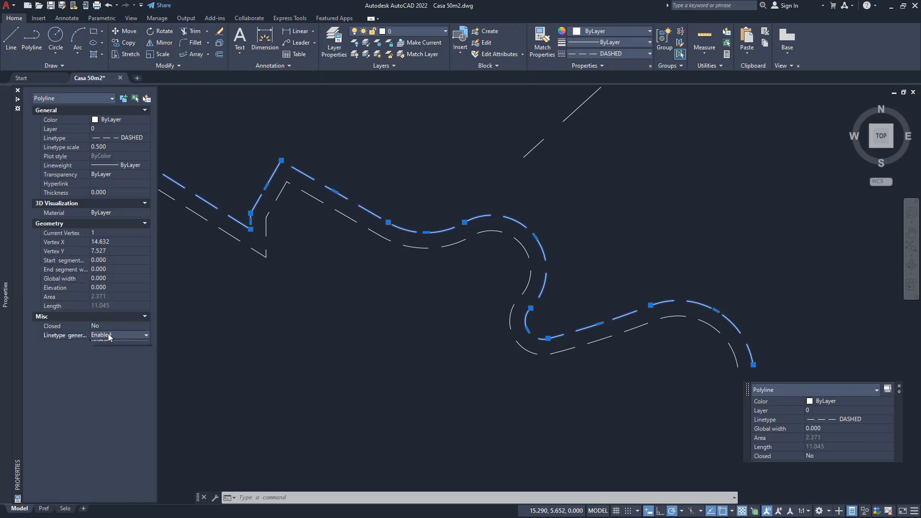
click(102, 353)
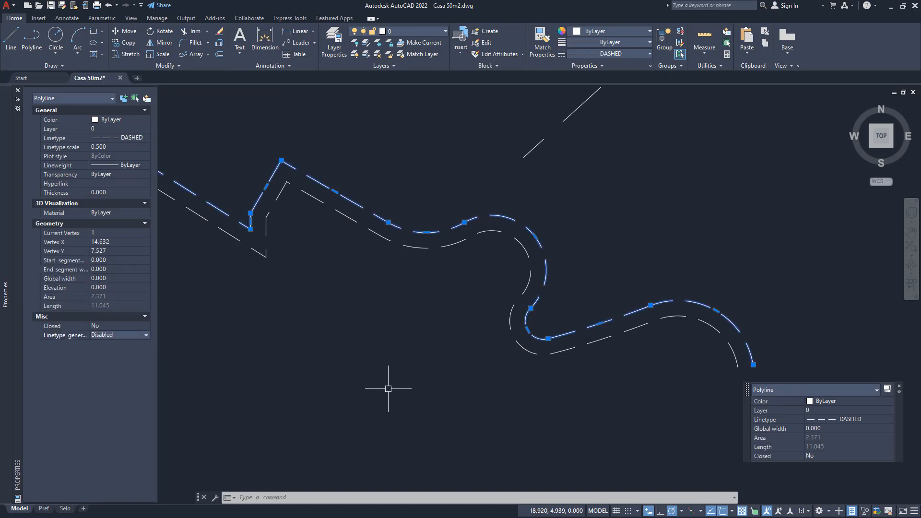
key(Escape)
scroll(526, 351, up, 2)
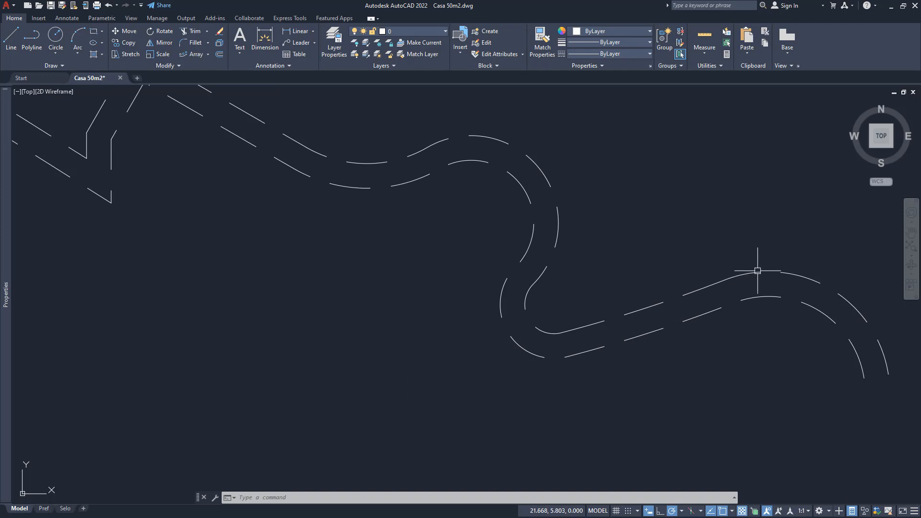
middle_drag(448, 225, 501, 290)
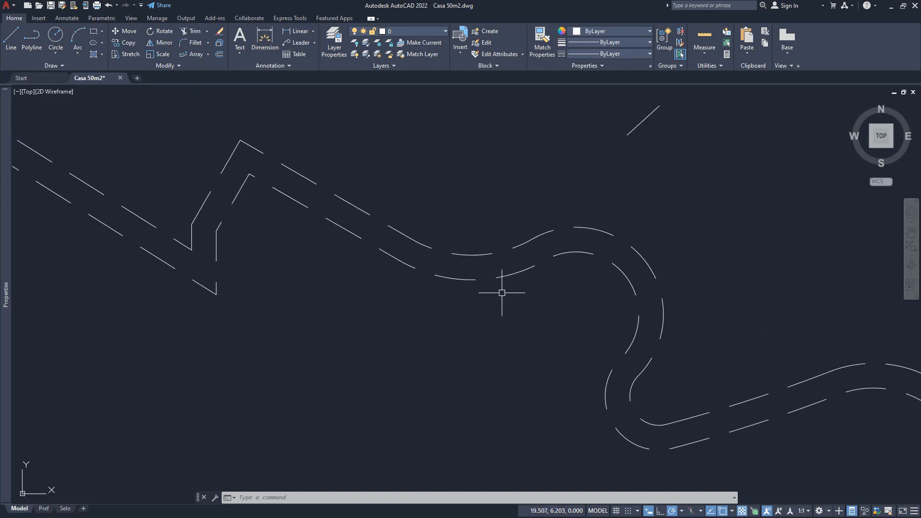
scroll(243, 252, down, 2)
click(165, 65)
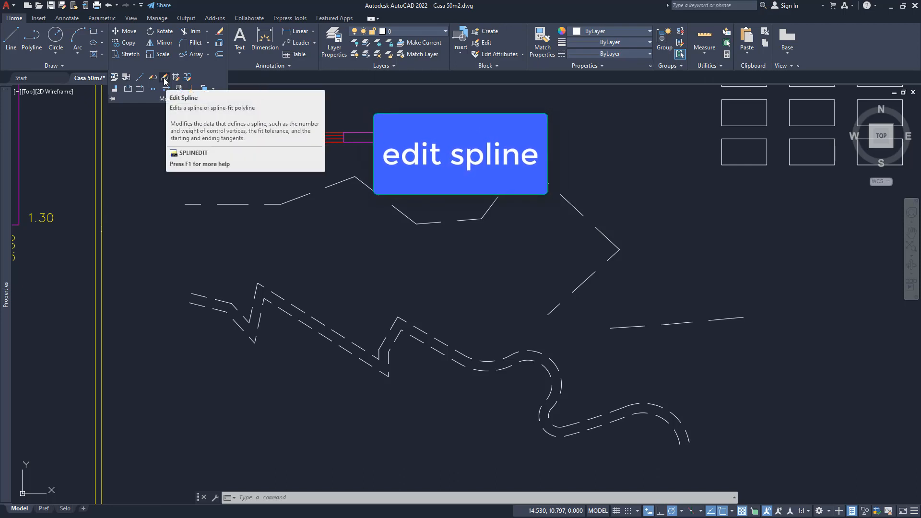
click(165, 80)
key(Escape)
key(Escape)
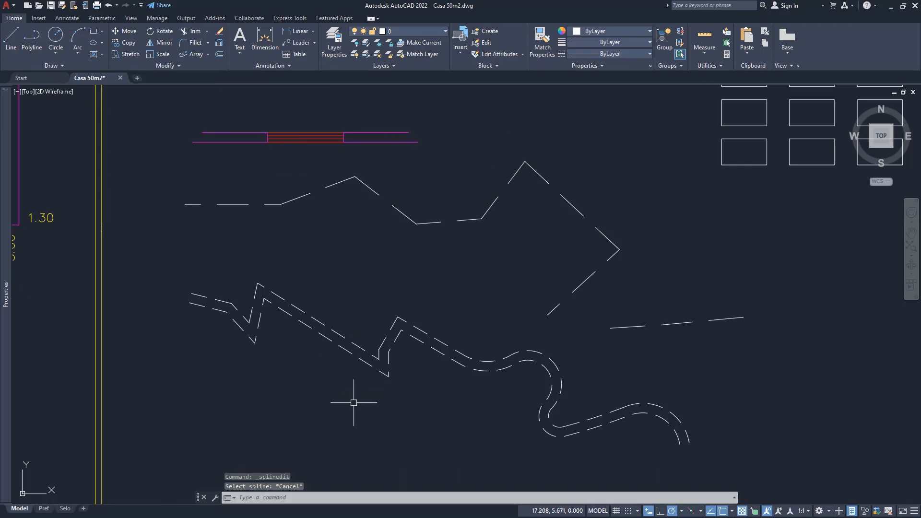
- Draw a wavy open spline through six fit points below the dashed polylines and check its fit points
middle_drag(353, 396, 323, 323)
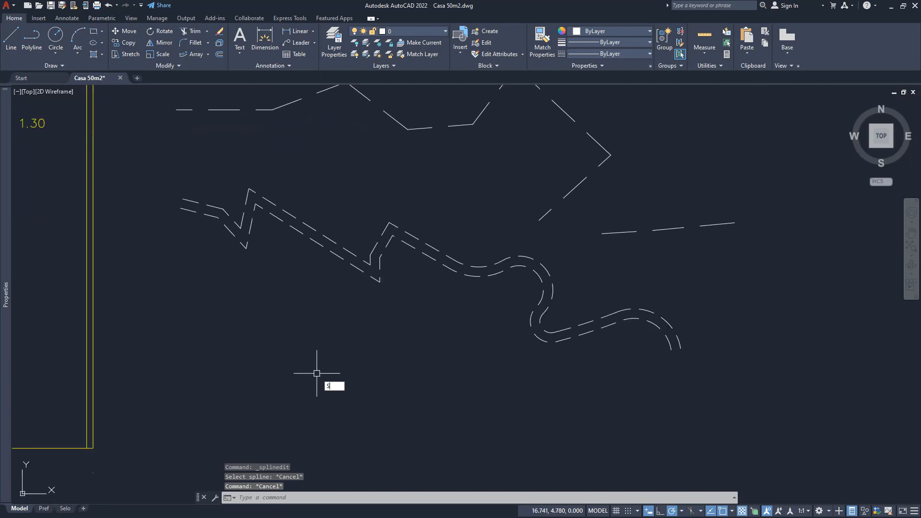
key(Return)
click(196, 420)
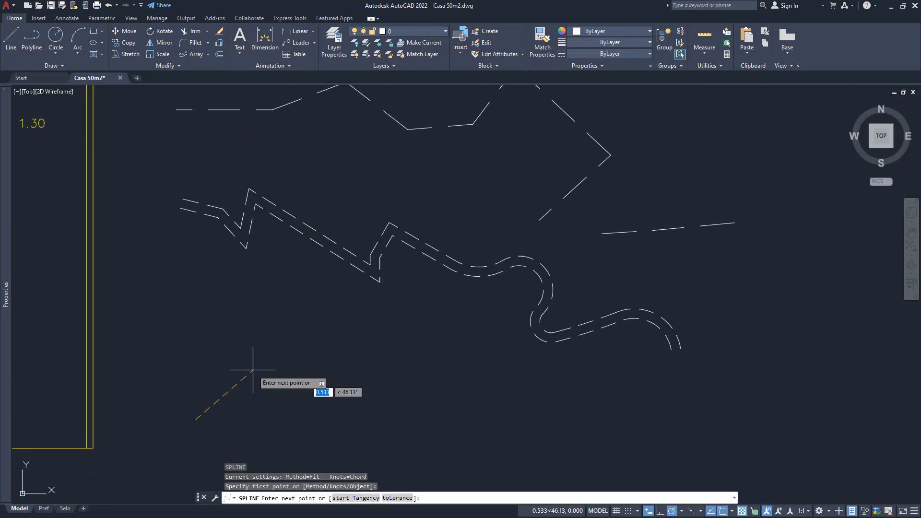
click(274, 354)
click(371, 405)
click(459, 447)
click(565, 431)
click(600, 383)
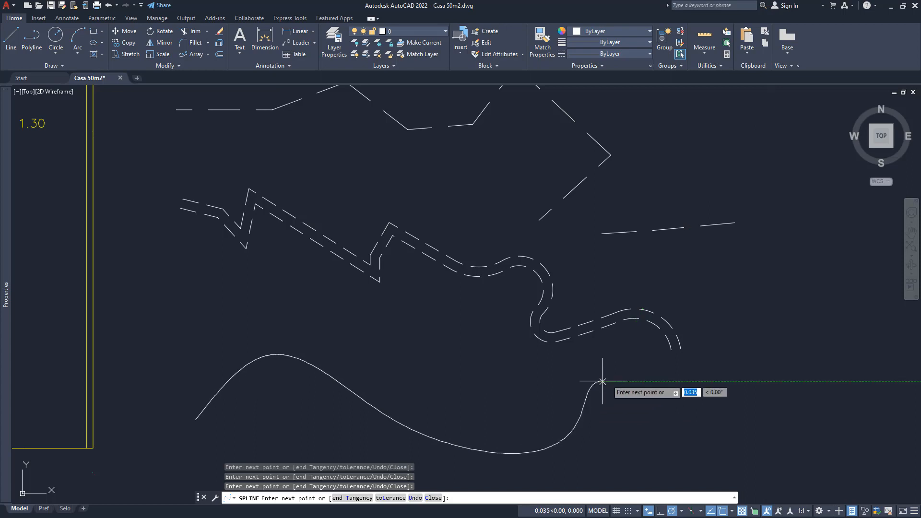
key(Return)
click(282, 355)
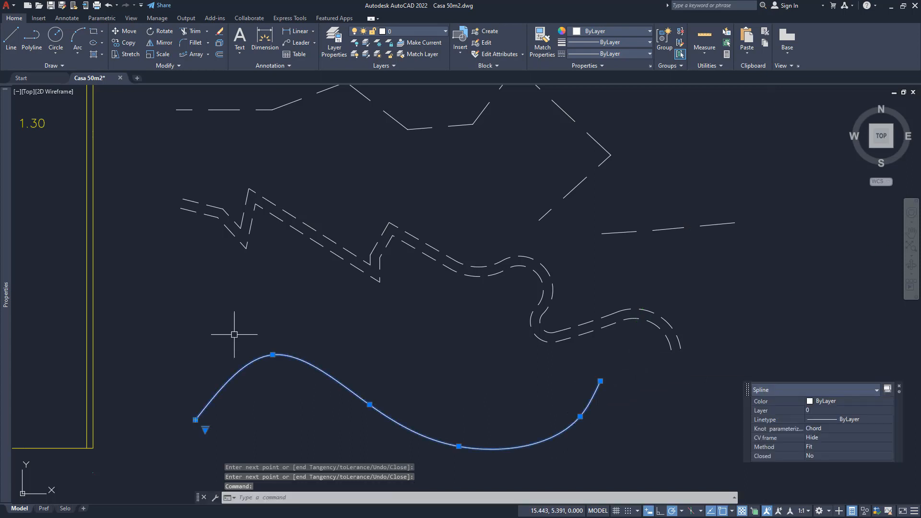
mouse_move(211, 290)
middle_down()
mouse_move(201, 260)
mouse_move(207, 282)
middle_up()
key(Escape)
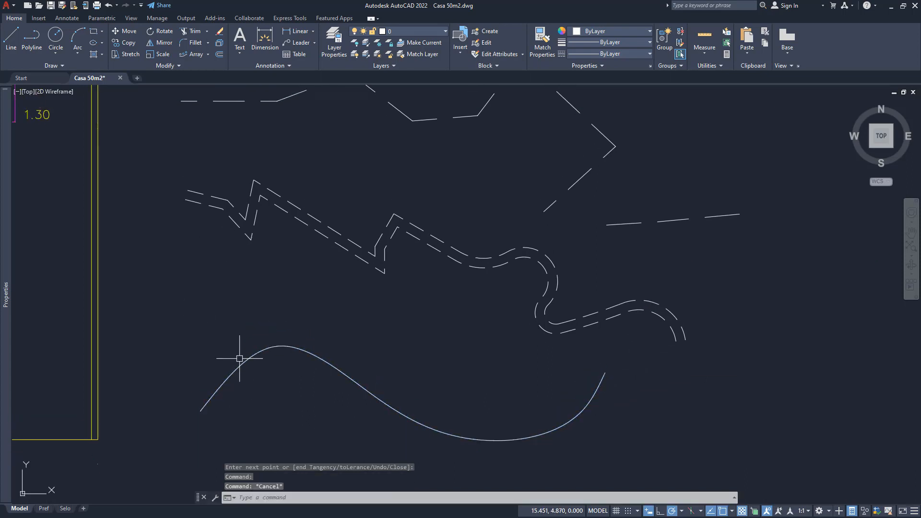
click(166, 68)
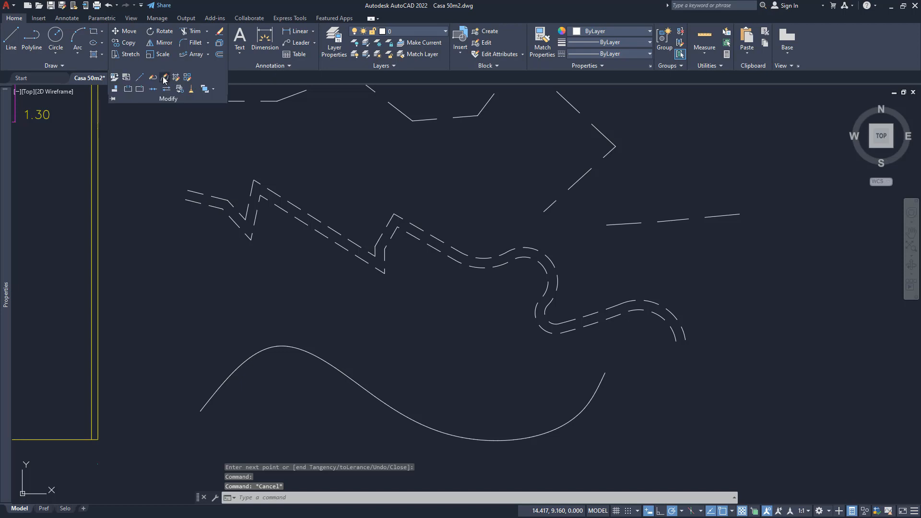
click(163, 78)
click(282, 348)
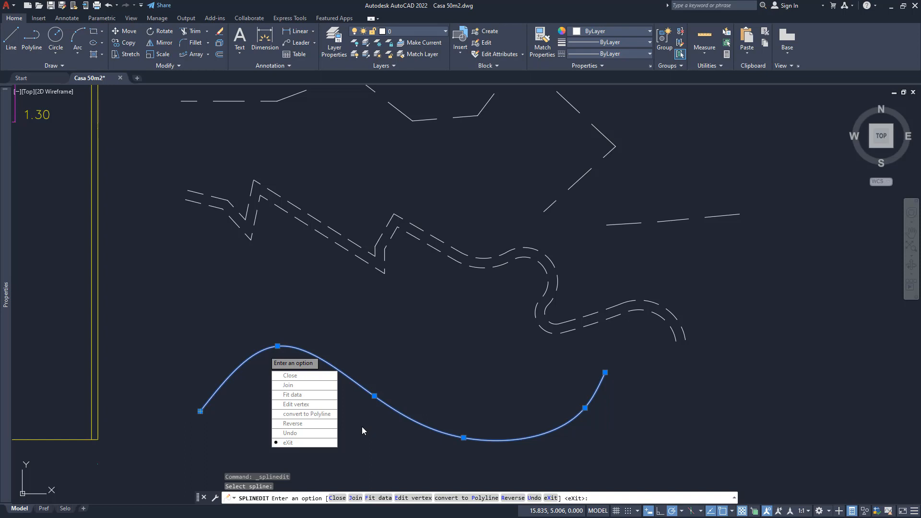
click(299, 415)
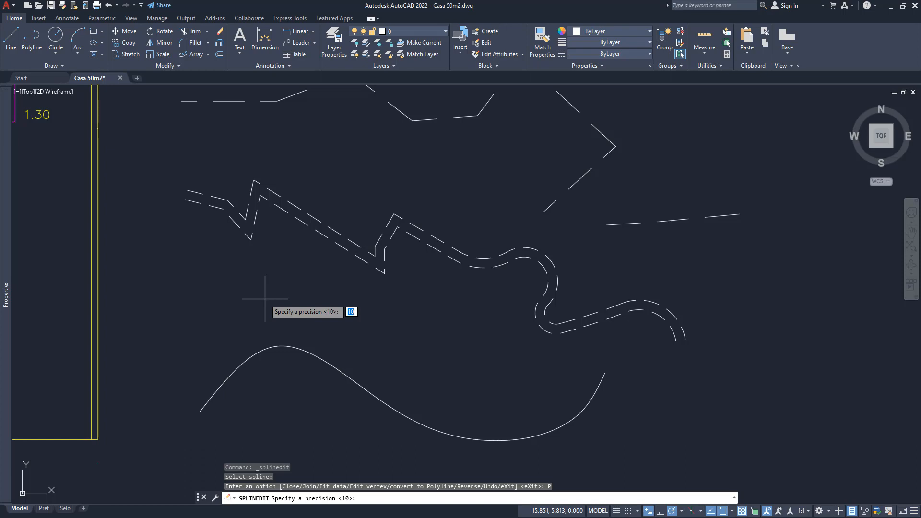
key(Escape)
- Copy the spline twice straight down, placing the farther copy about 1.2 units below the original
middle_drag(363, 372, 353, 258)
text(C)
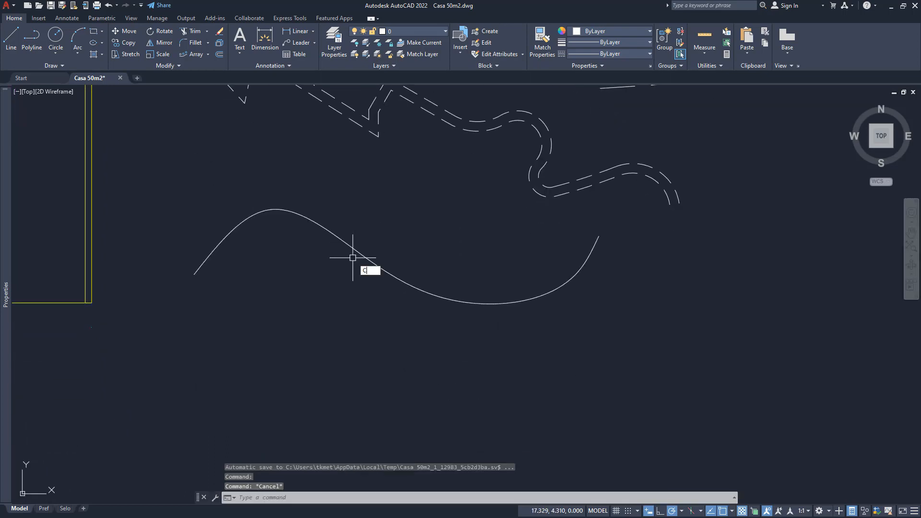
text(o)
key(Return)
click(353, 254)
key(Return)
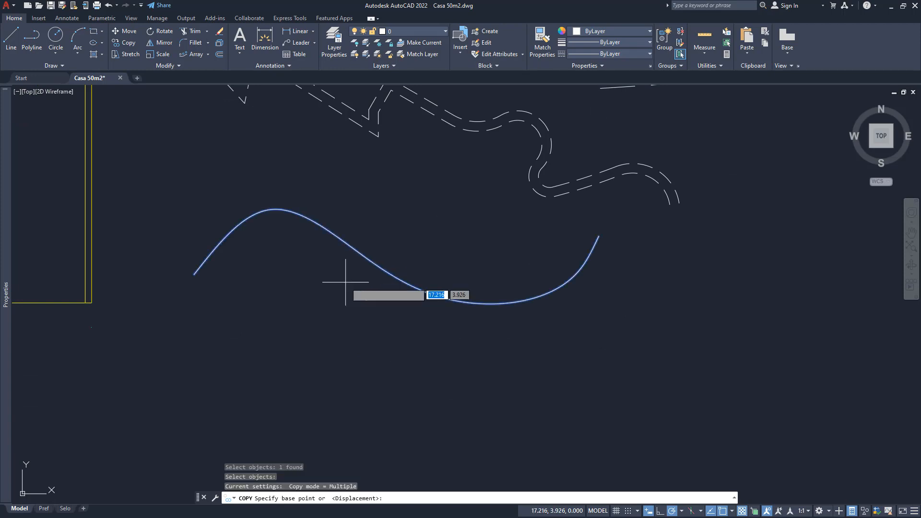
click(346, 282)
click(346, 314)
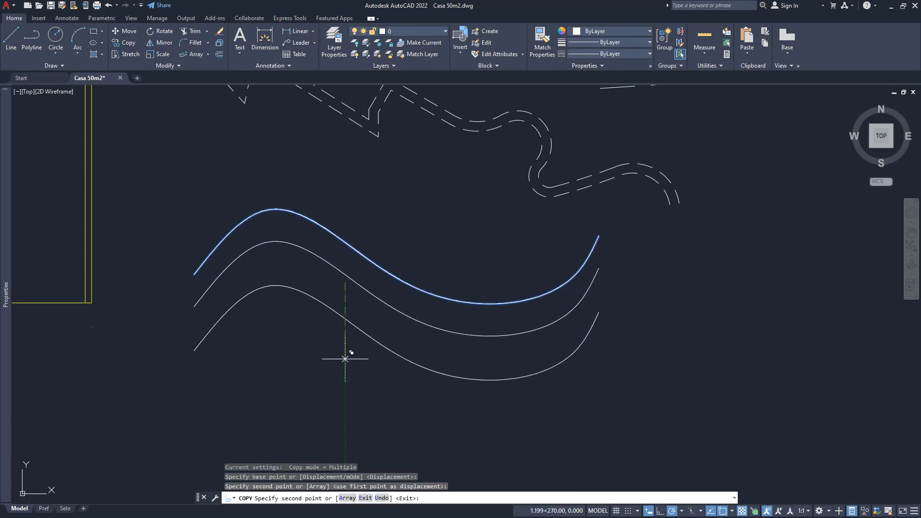
click(345, 358)
key(Return)
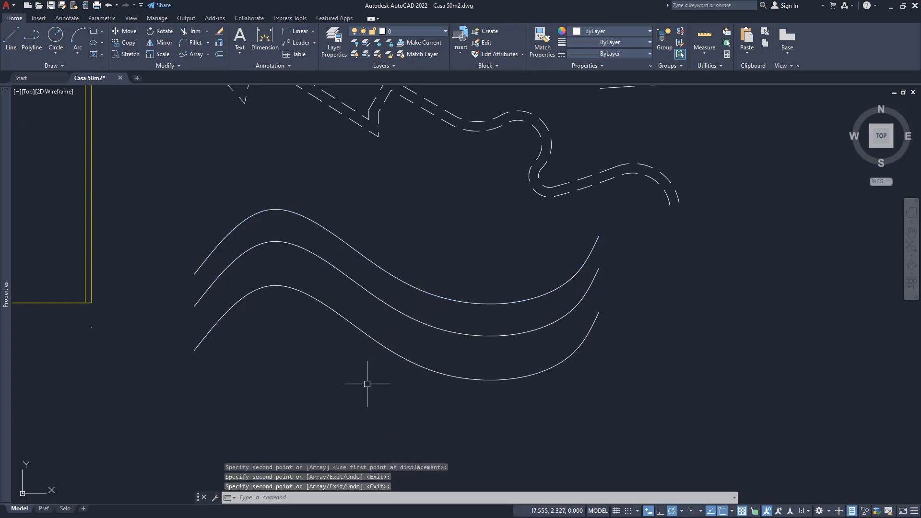
- Convert the top spline to a polyline with Edit Spline at precision 10 and inspect its vertices
click(158, 66)
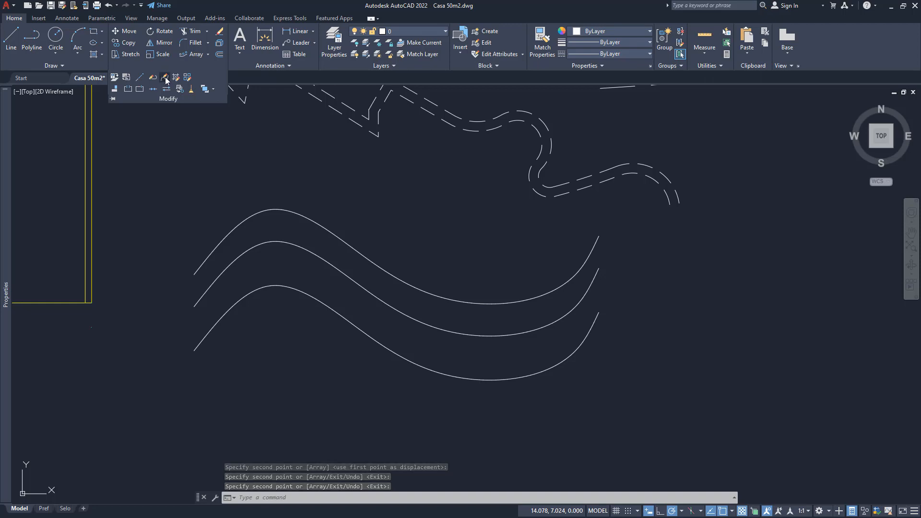
click(165, 78)
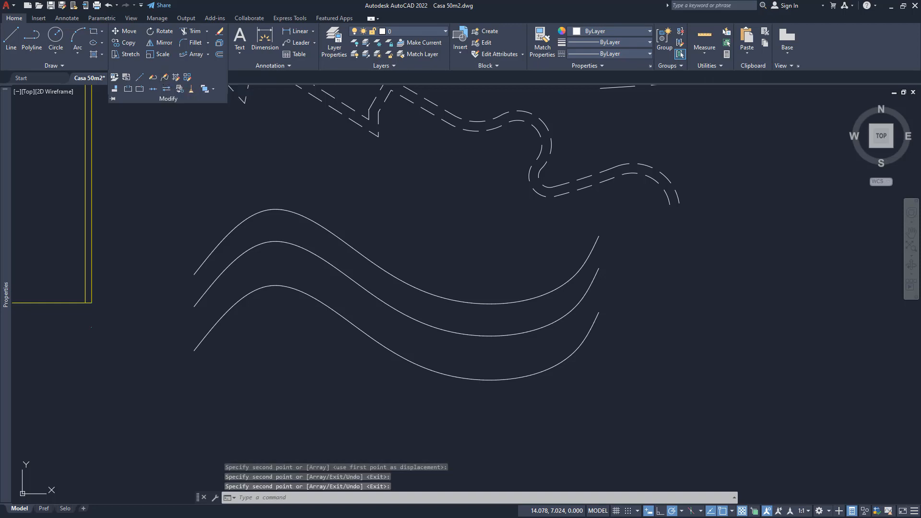
click(372, 260)
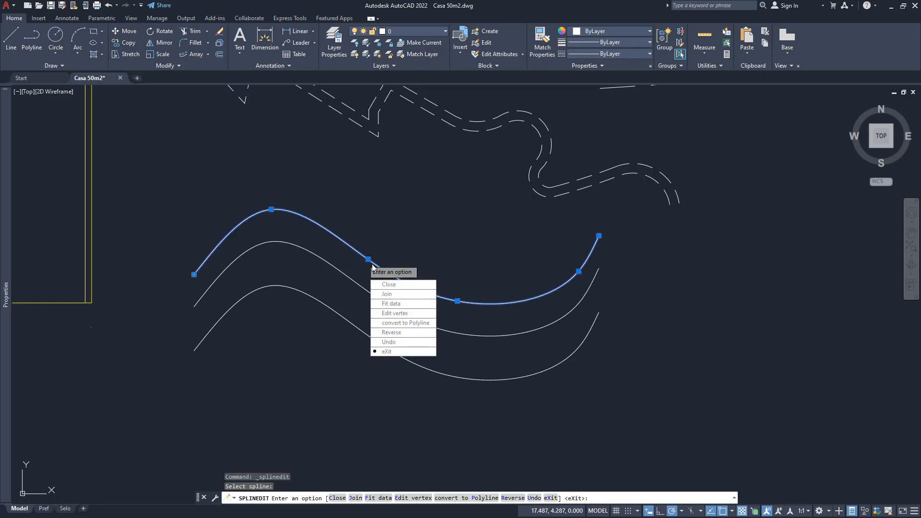
click(416, 325)
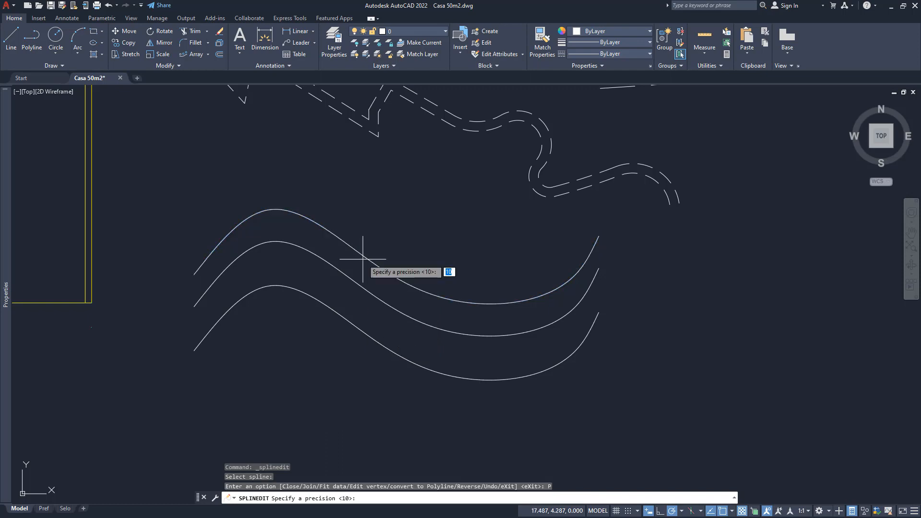
key(Return)
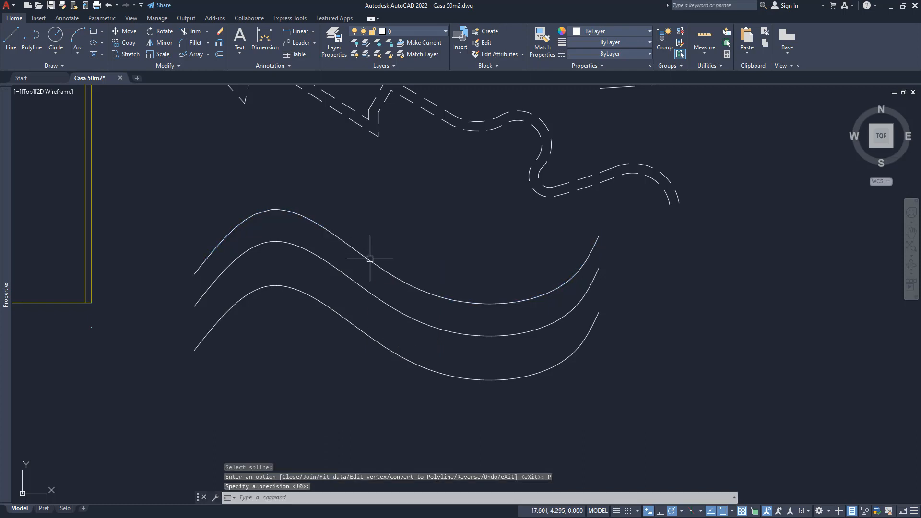
click(368, 259)
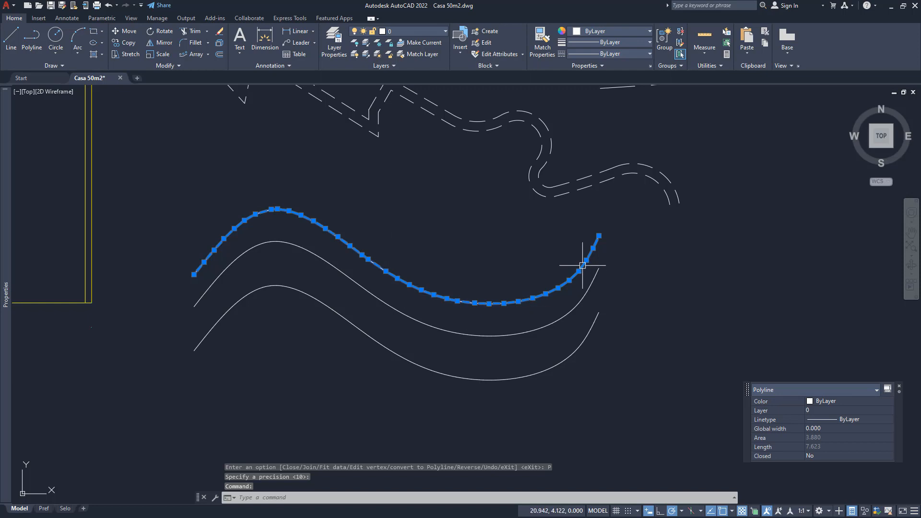
scroll(314, 231, up, 6)
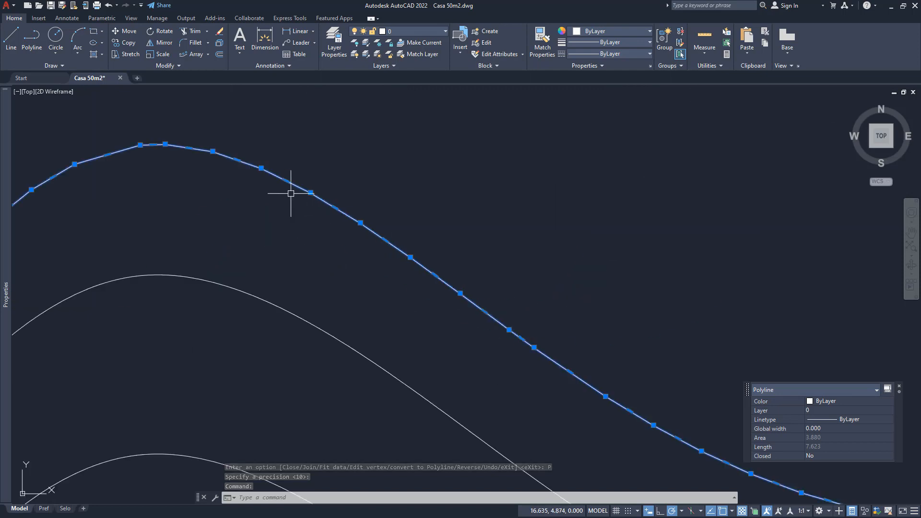
scroll(389, 249, down, 6)
middle_drag(384, 263, 333, 268)
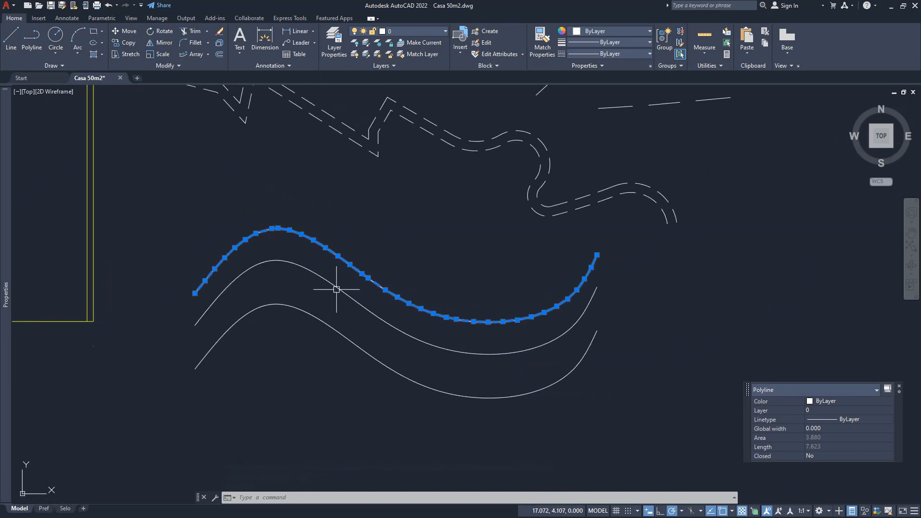
key(Escape)
key(Escape)
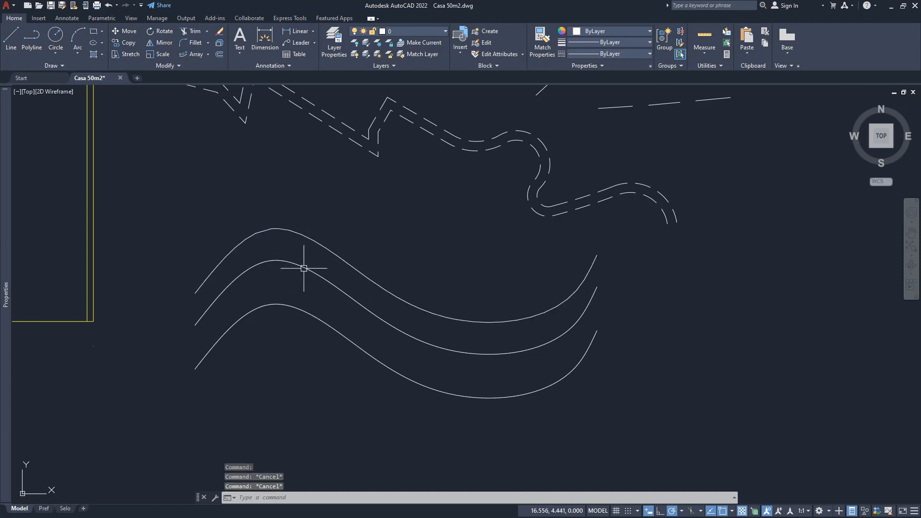
- Convert the middle spline to a polyline at precision 2 and compare its vertices with the top polyline's
text(splinedit)
key(Return)
click(303, 267)
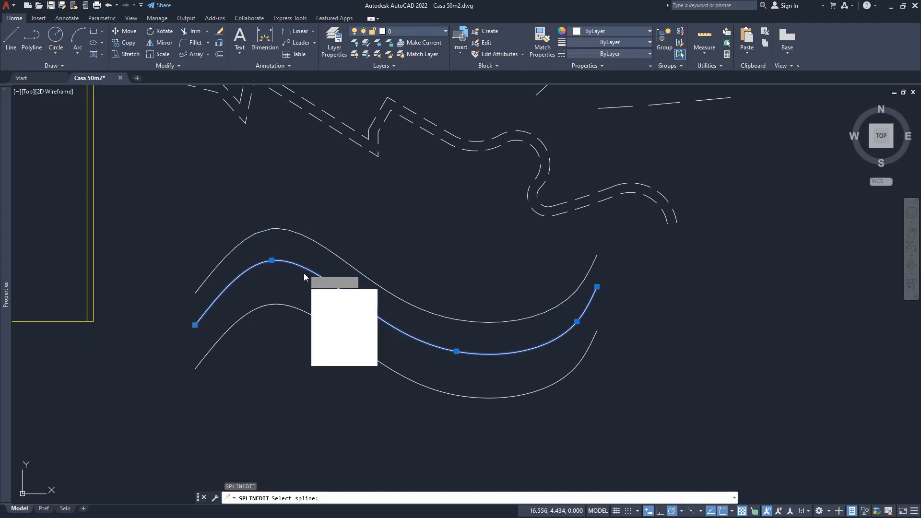
text(p)
key(Return)
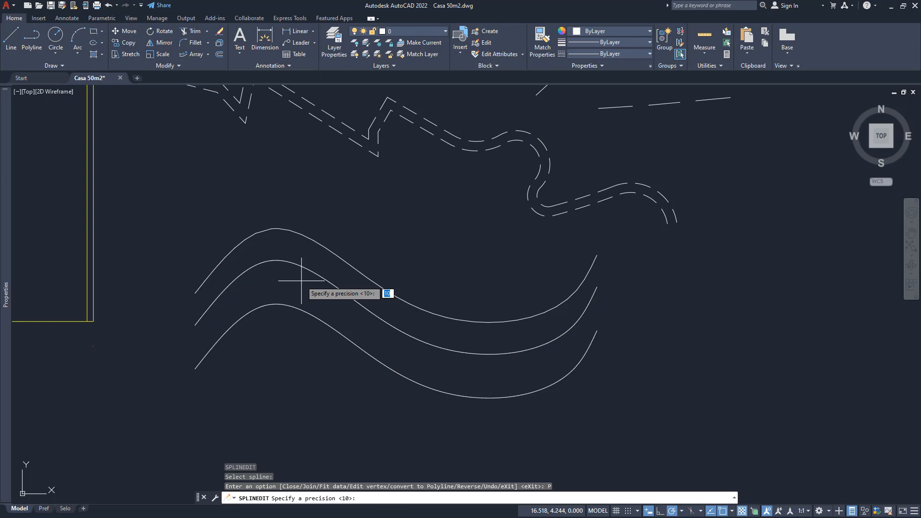
text(2)
key(Return)
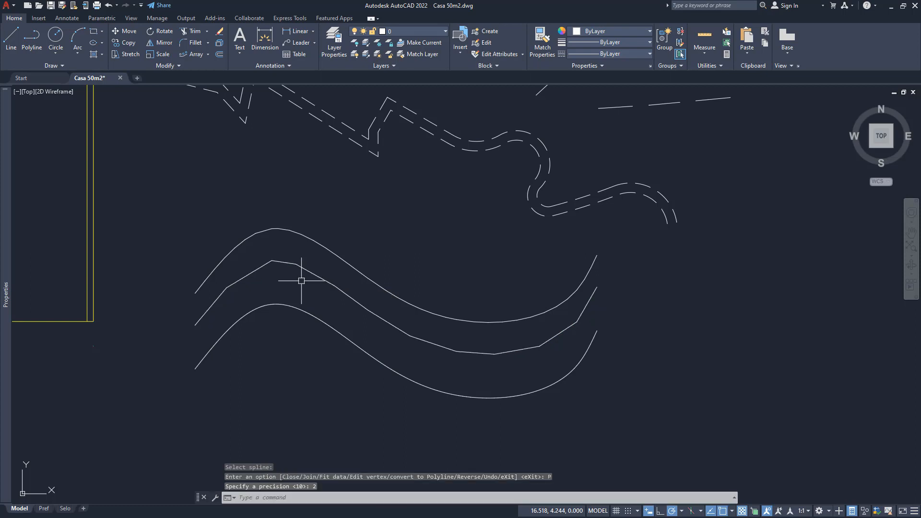
click(359, 303)
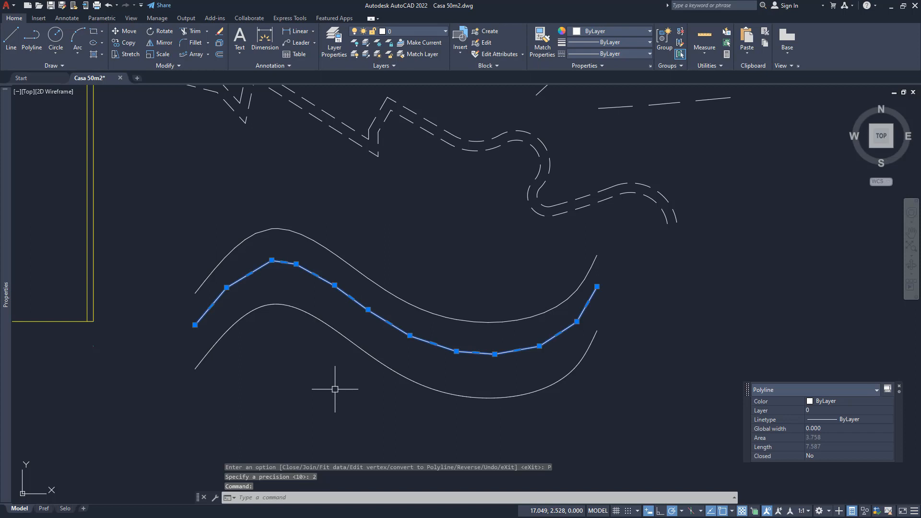
click(366, 275)
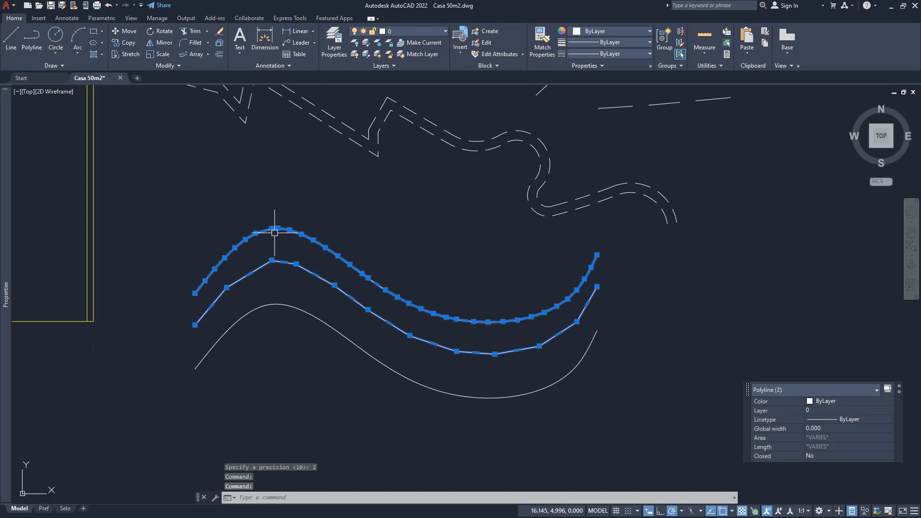
- Select the middle polyline together with the top one again to compare their vertex spacing, and clear the selection
key(Escape)
key(Escape)
click(295, 264)
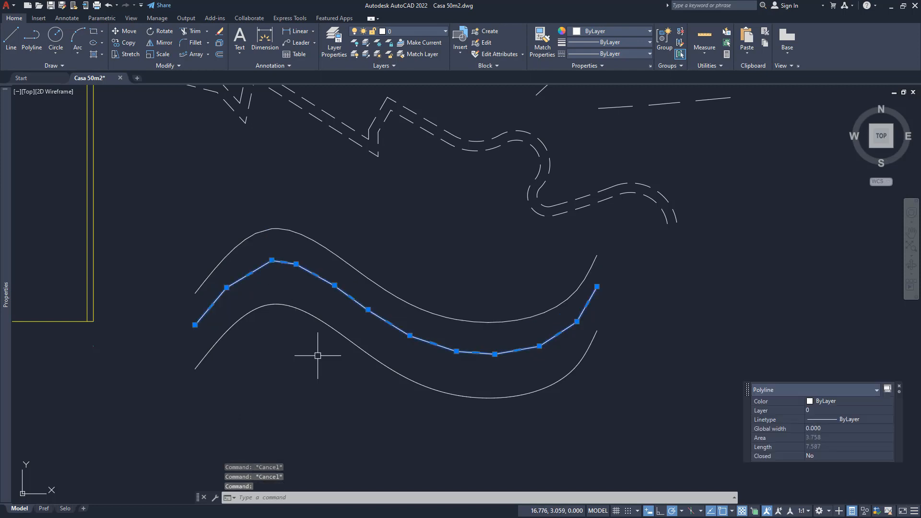
click(394, 291)
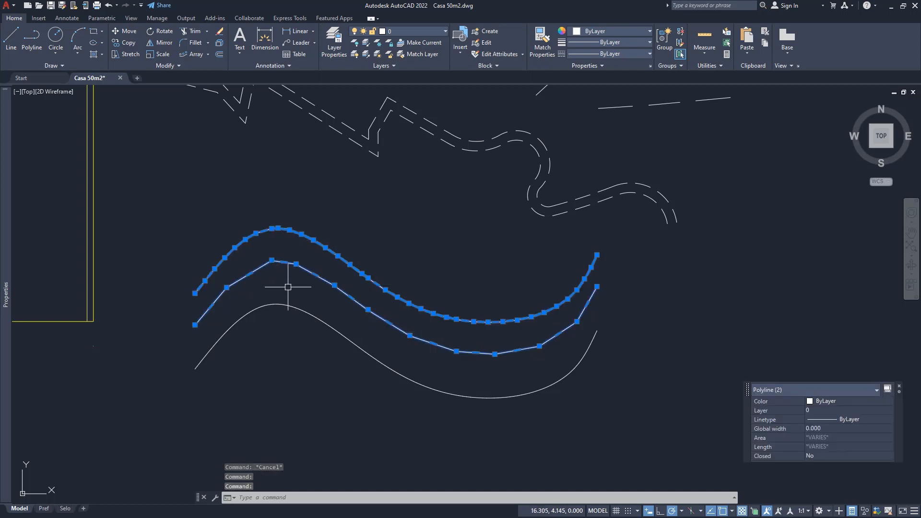
key(Escape)
key(Escape)
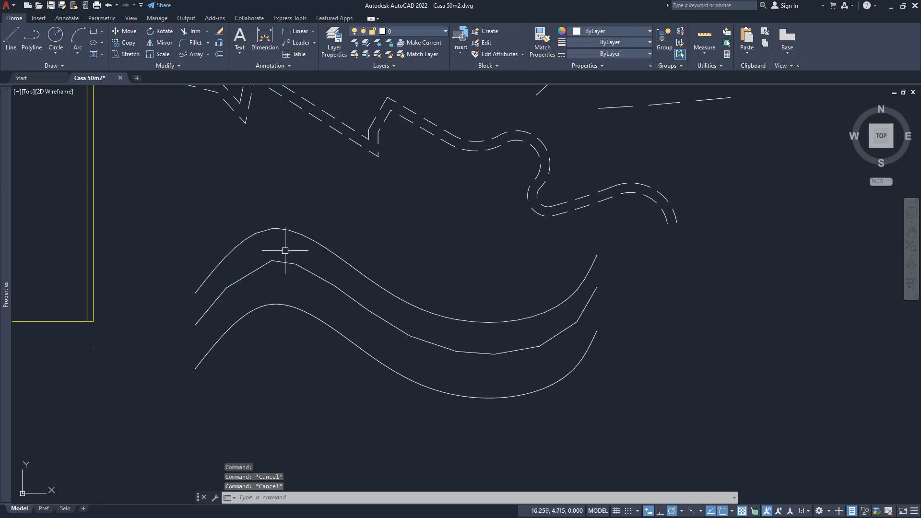
- Smooth the top polyline with the Spline option of Edit Polyline and finish the command
scroll(285, 250, up, 6)
scroll(275, 287, down, 6)
middle_drag(284, 290, 298, 286)
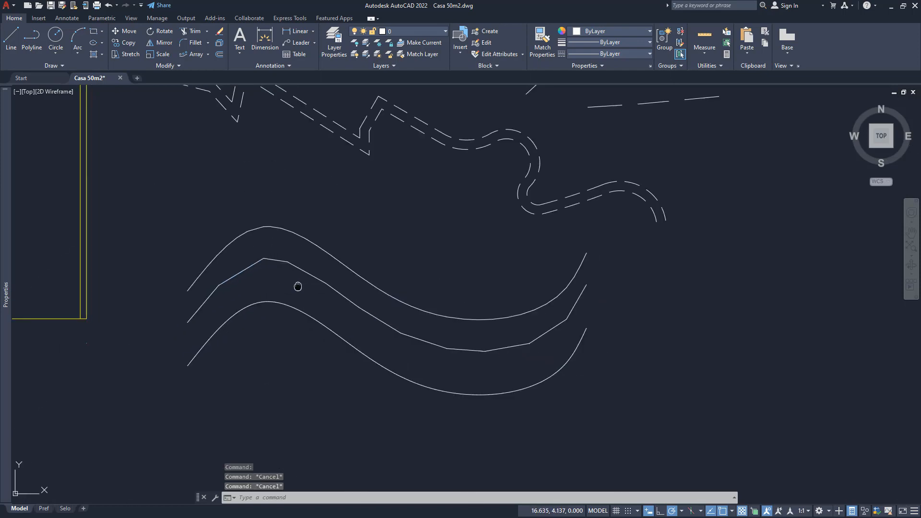
scroll(297, 286, down, 2)
click(295, 252)
scroll(364, 309, up, 2)
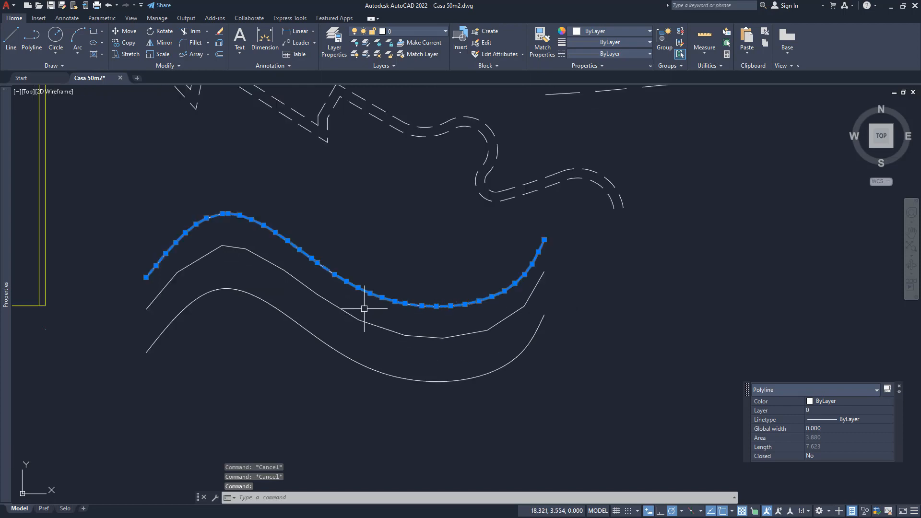
scroll(365, 308, up, 2)
text(E)
key(Return)
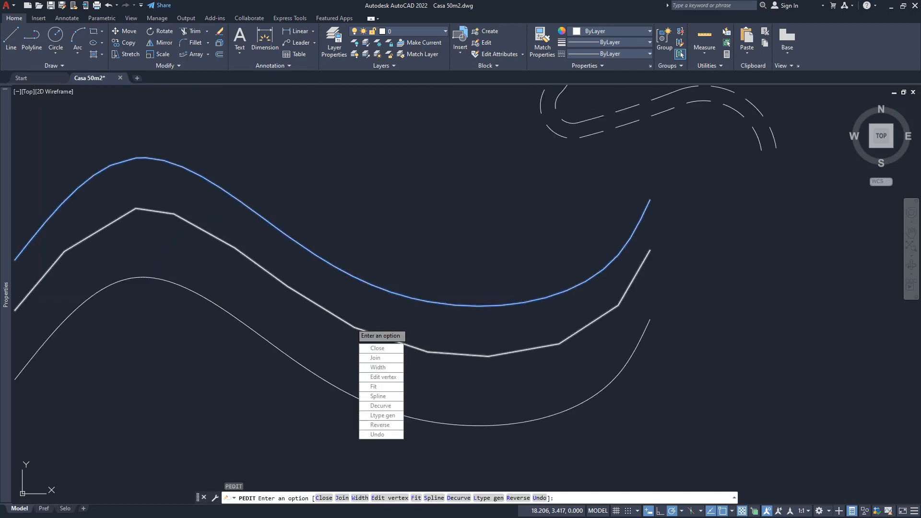
click(378, 396)
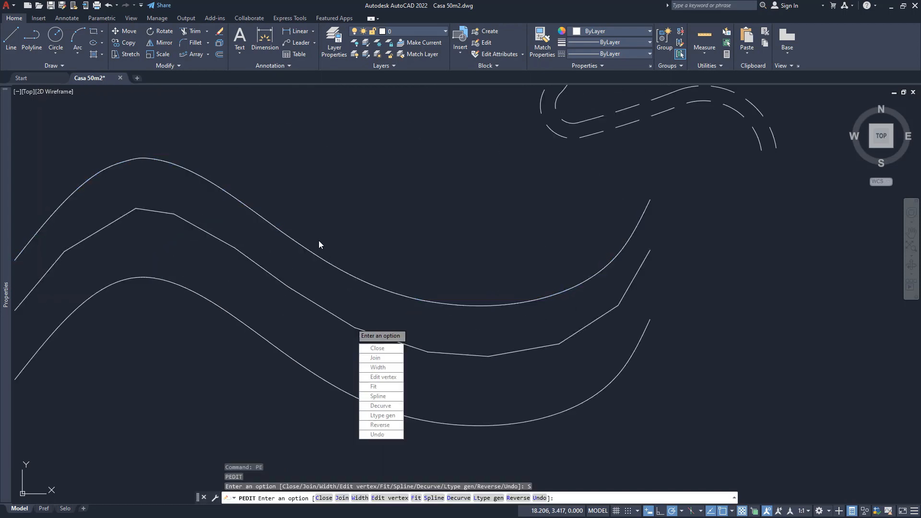
key(Return)
scroll(448, 312, down, 4)
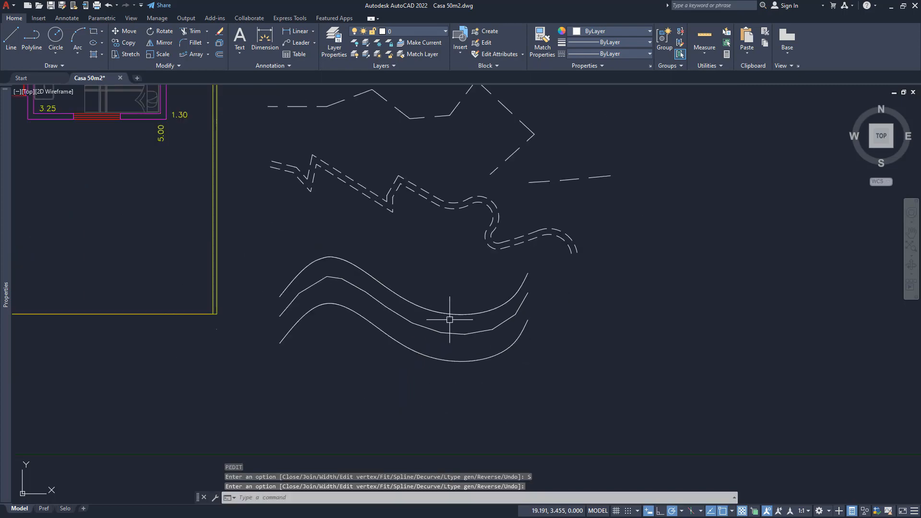
- Select the smoothed top polyline and examine up close how its vertices relate to the curve
click(438, 312)
scroll(375, 322, up, 4)
scroll(264, 153, up, 4)
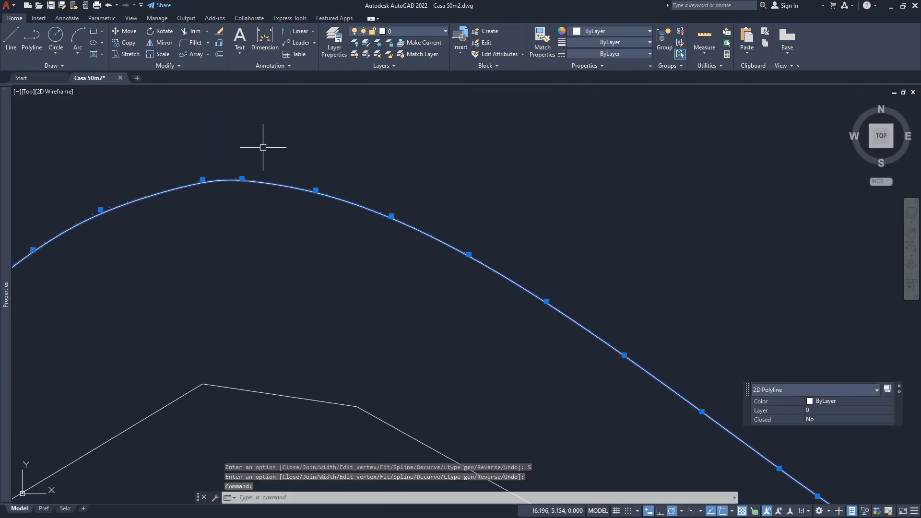
scroll(255, 194, up, 2)
scroll(331, 209, down, 4)
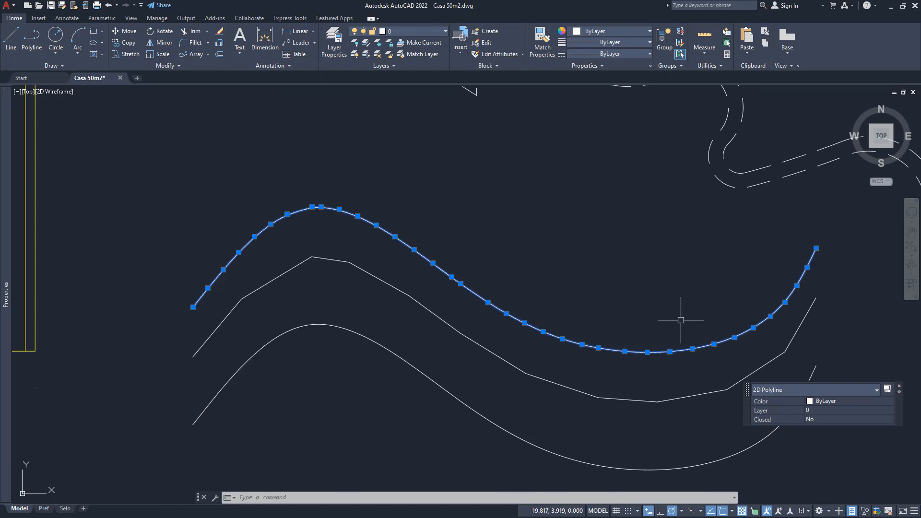
middle_drag(590, 372, 495, 371)
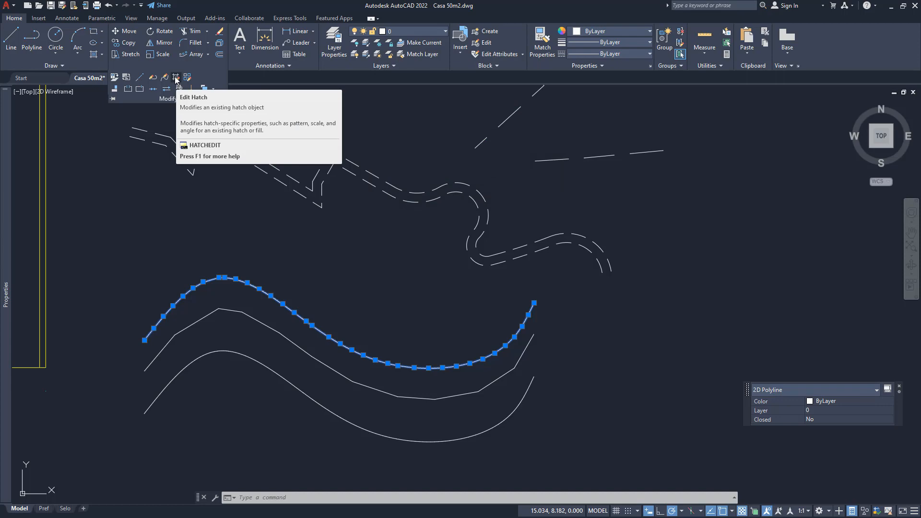
- Open the hatch in the living room's lower wall beside the door with Edit Hatch, review its settings, and cancel
click(176, 78)
middle_drag(216, 239, 494, 342)
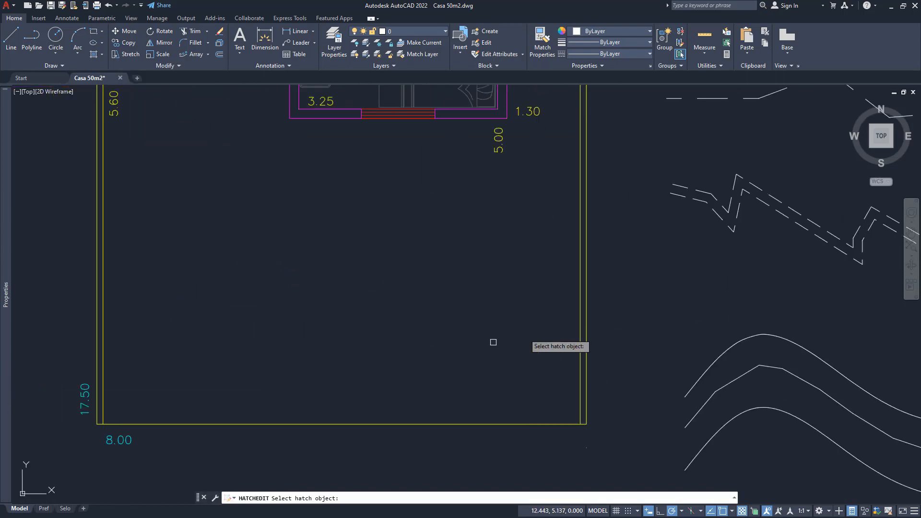
middle_drag(384, 254, 399, 458)
scroll(206, 342, up, 4)
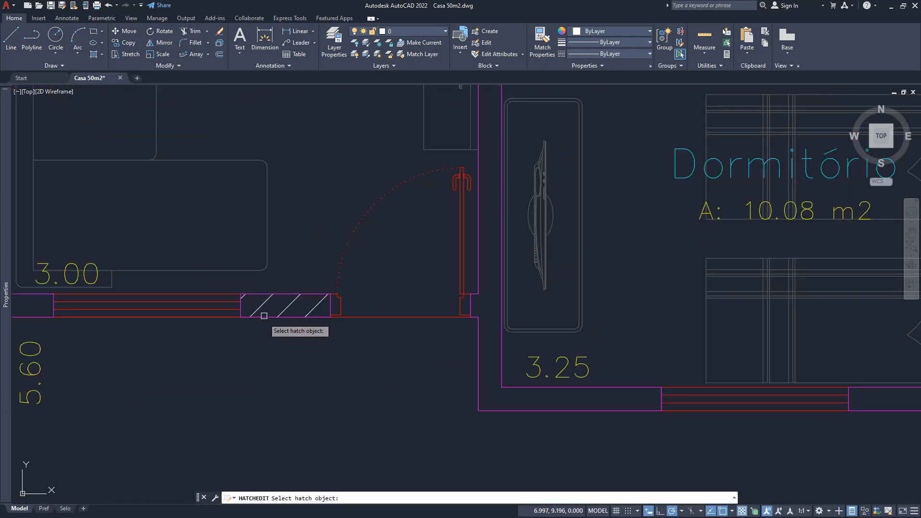
click(267, 307)
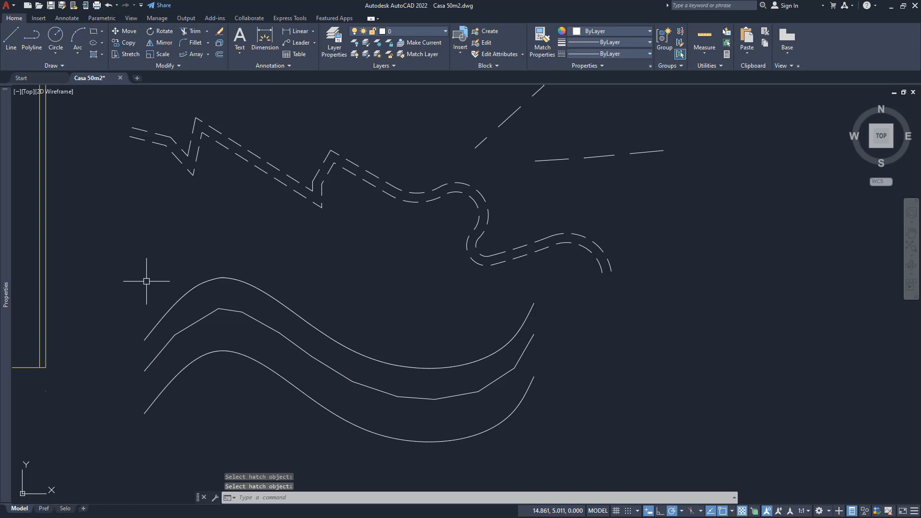
- Select the same wall hatch directly in the drawing, review its hatch editor settings, and close the editor
middle_drag(146, 281, 615, 288)
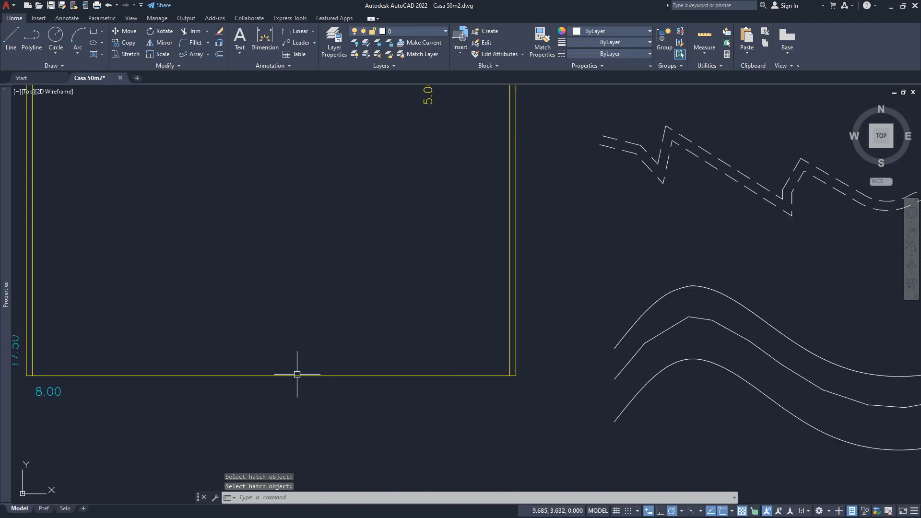
mouse_move(151, 315)
middle_down()
mouse_move(243, 446)
mouse_move(234, 470)
middle_up()
click(221, 180)
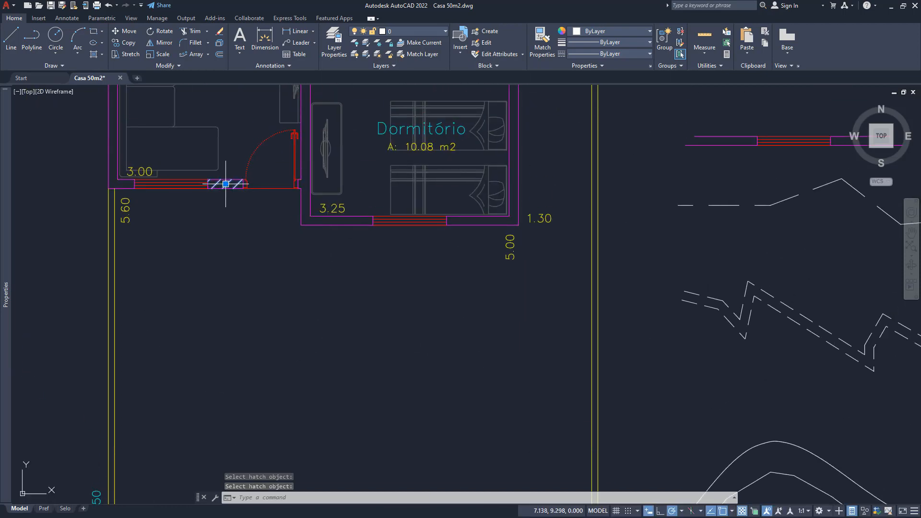
click(200, 233)
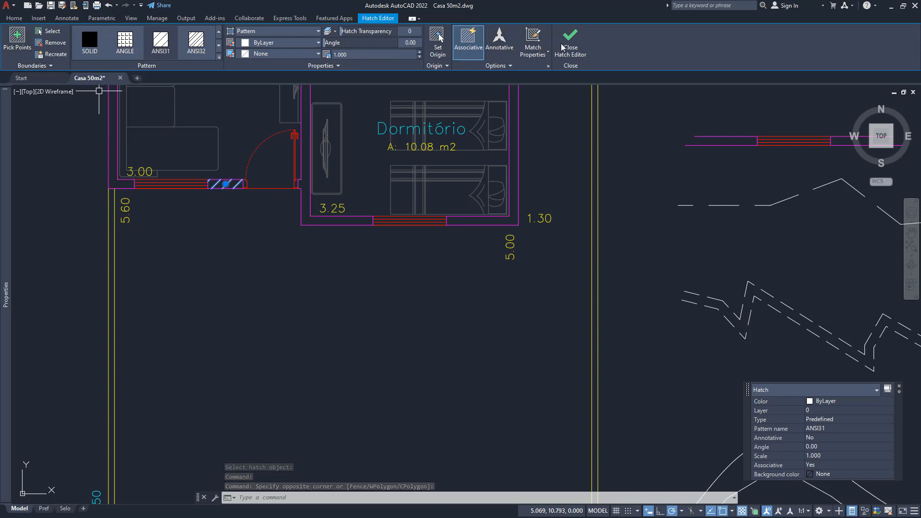
click(196, 40)
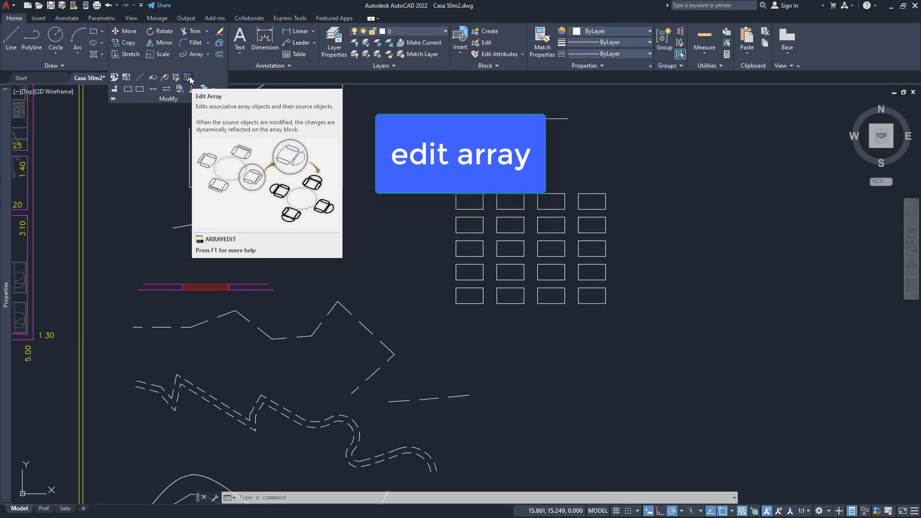
- Review the Edit Array options for the array of rectangles, and compare them with the column and row settings offered on selecting it
click(187, 77)
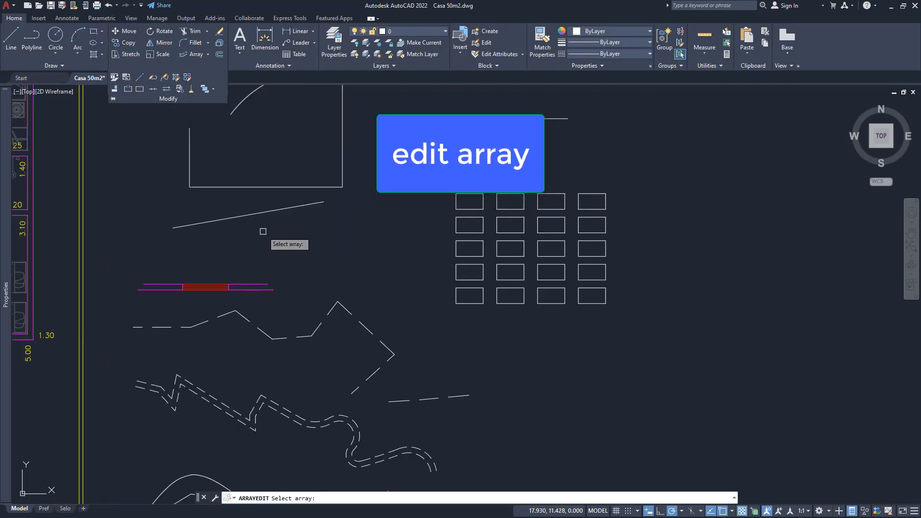
click(483, 270)
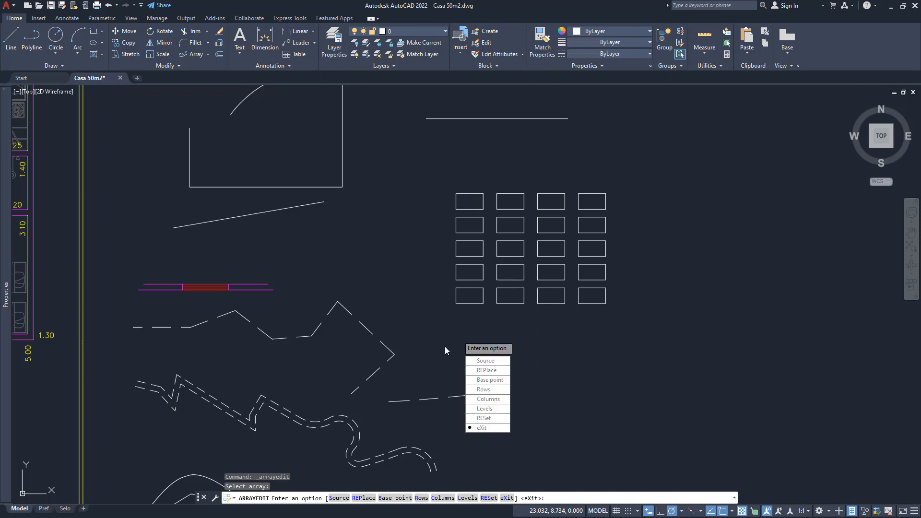
key(Escape)
key(Escape)
key(Escape)
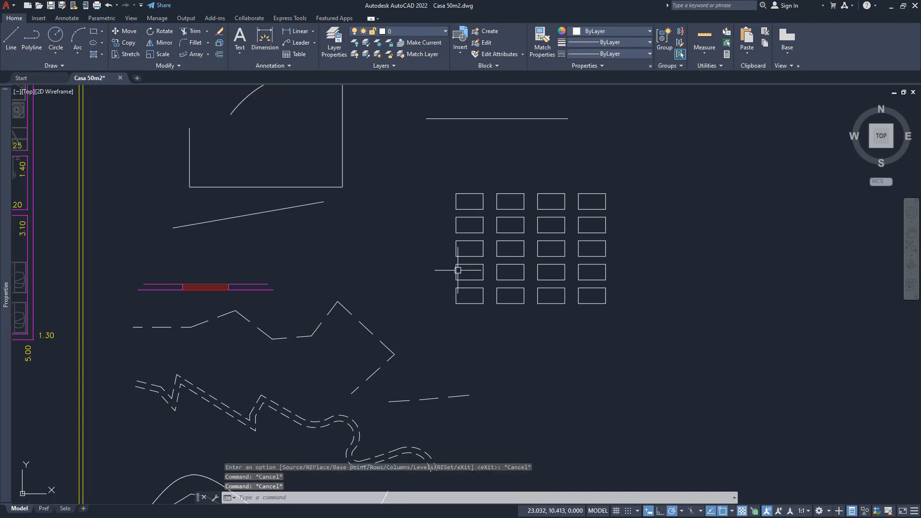
click(456, 270)
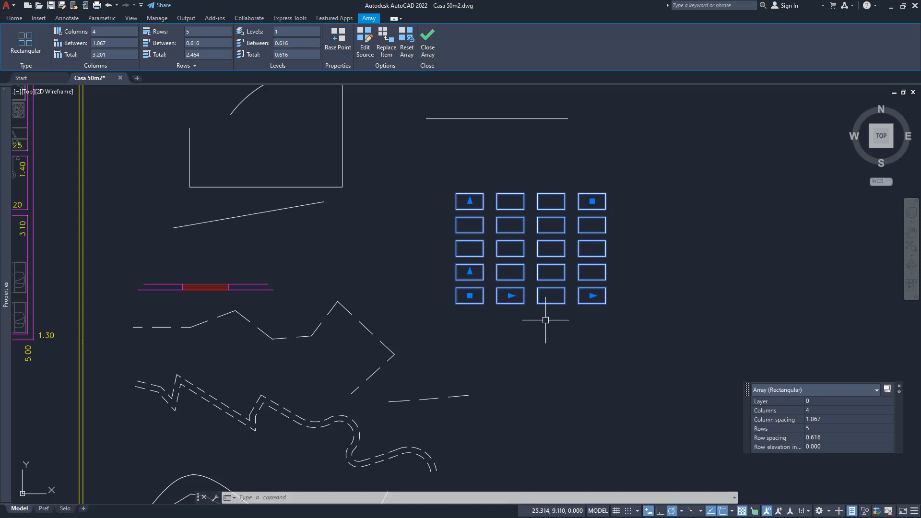
click(427, 43)
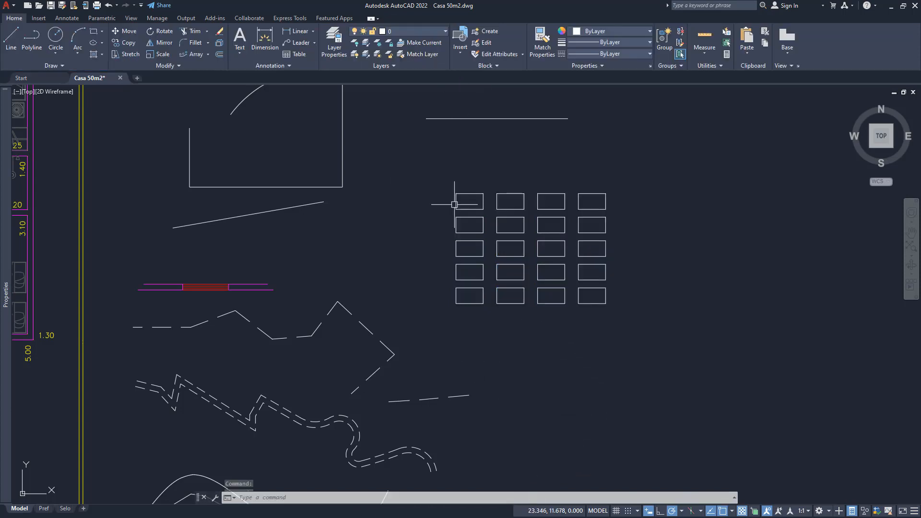
click(170, 66)
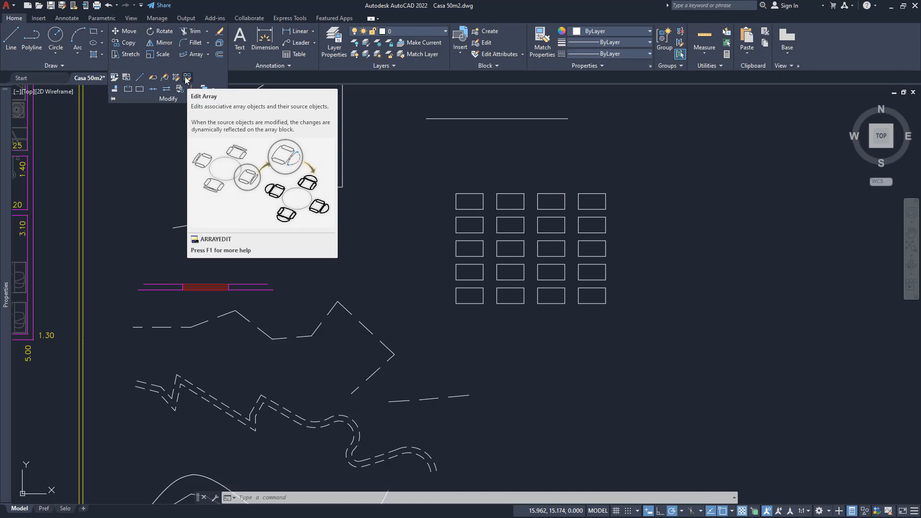
middle_drag(472, 319, 529, 311)
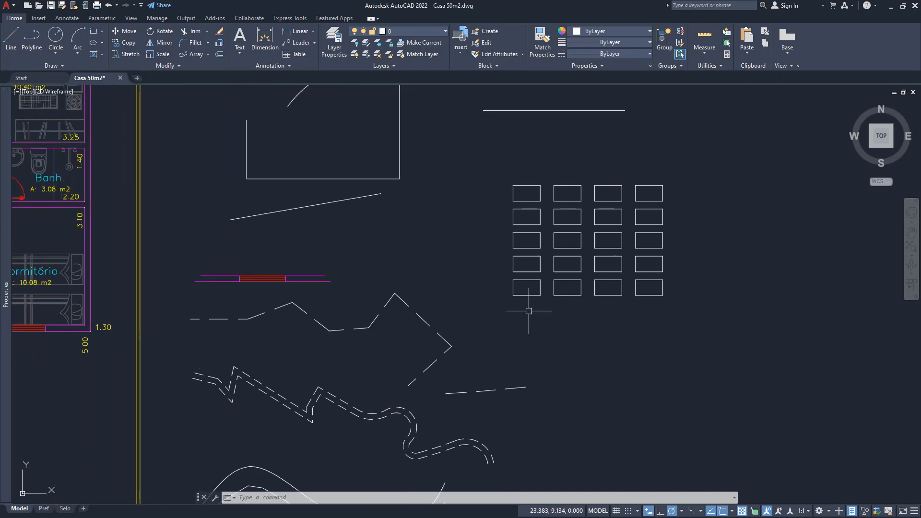
click(172, 66)
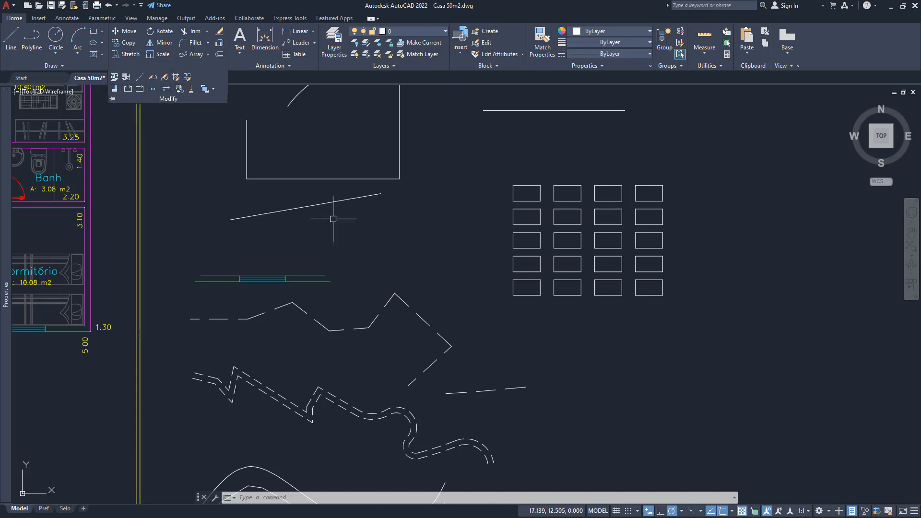
click(476, 341)
click(477, 341)
middle_drag(578, 361, 489, 333)
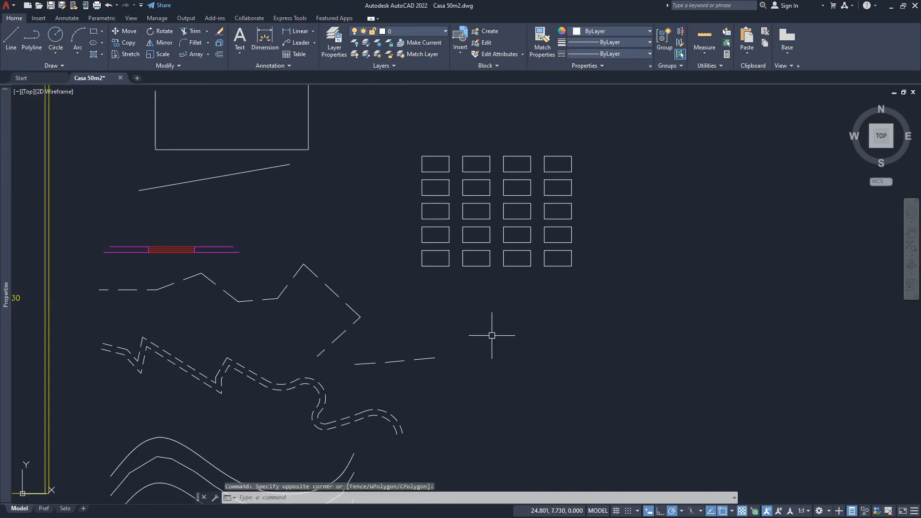
scroll(491, 335, down, 2)
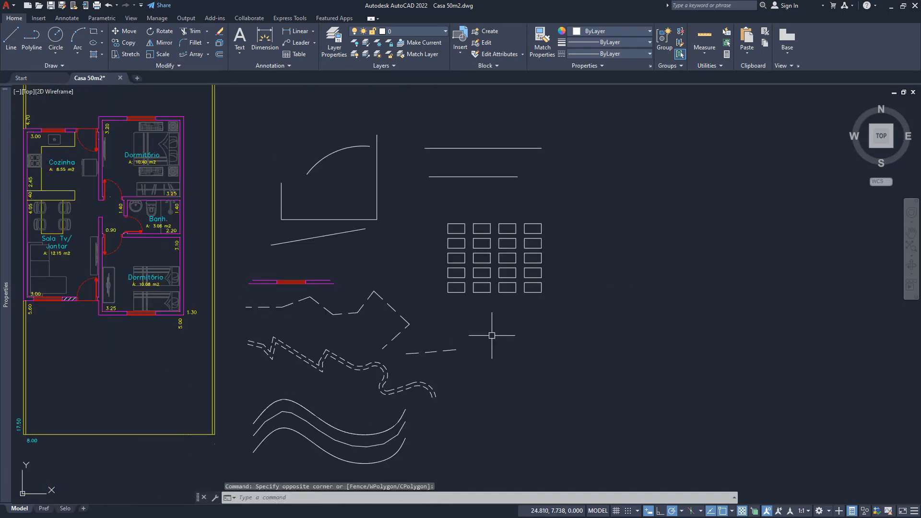